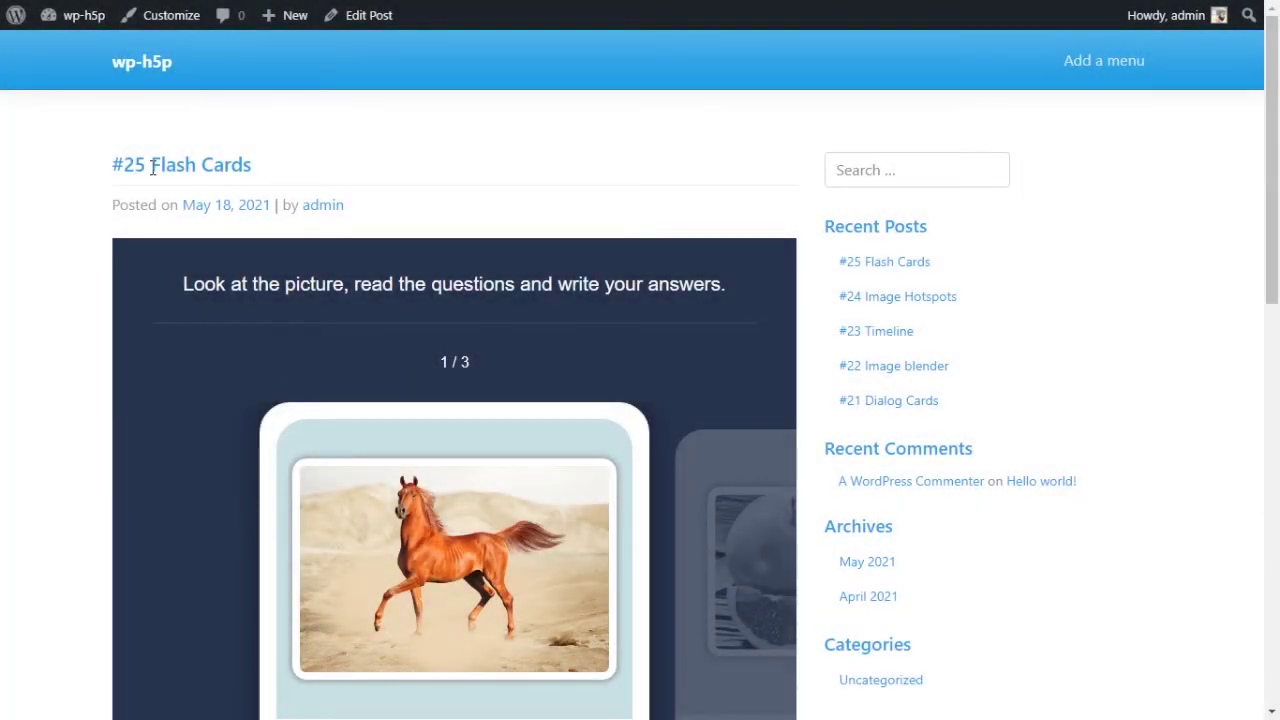
Read through the Flash Cards title, the instructions and the horse card's question.
drag(152, 167, 260, 164)
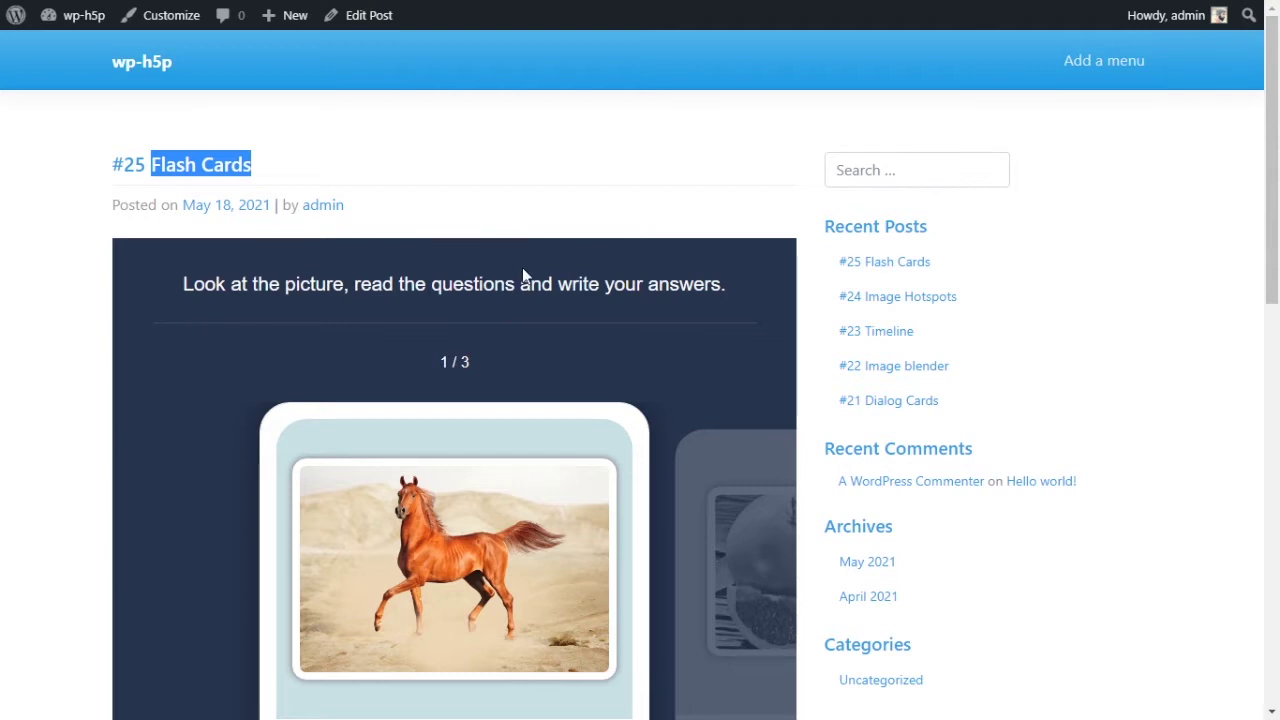
scroll(522, 268, down, 1)
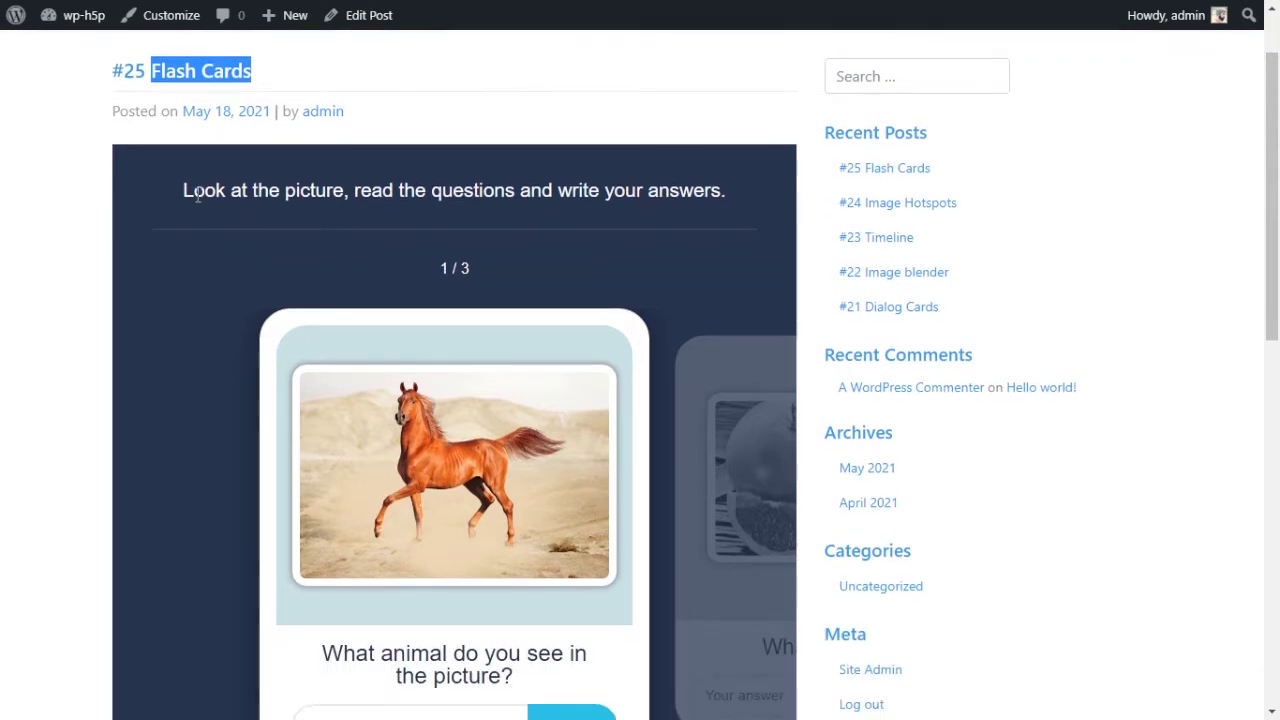
scroll(198, 195, down, 1)
mouse_move(1278, 212)
mouse_down()
mouse_move(1278, 272)
mouse_move(1278, 200)
mouse_up()
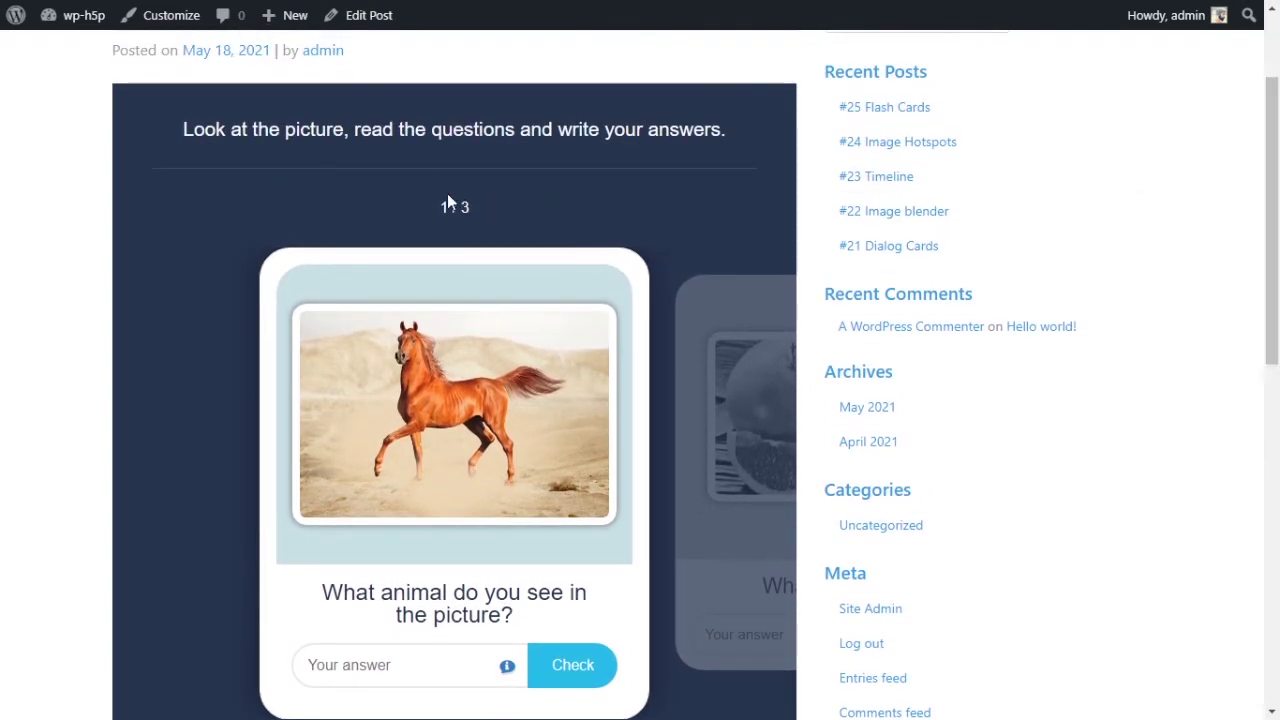
drag(179, 129, 731, 152)
scroll(600, 191, down, 2)
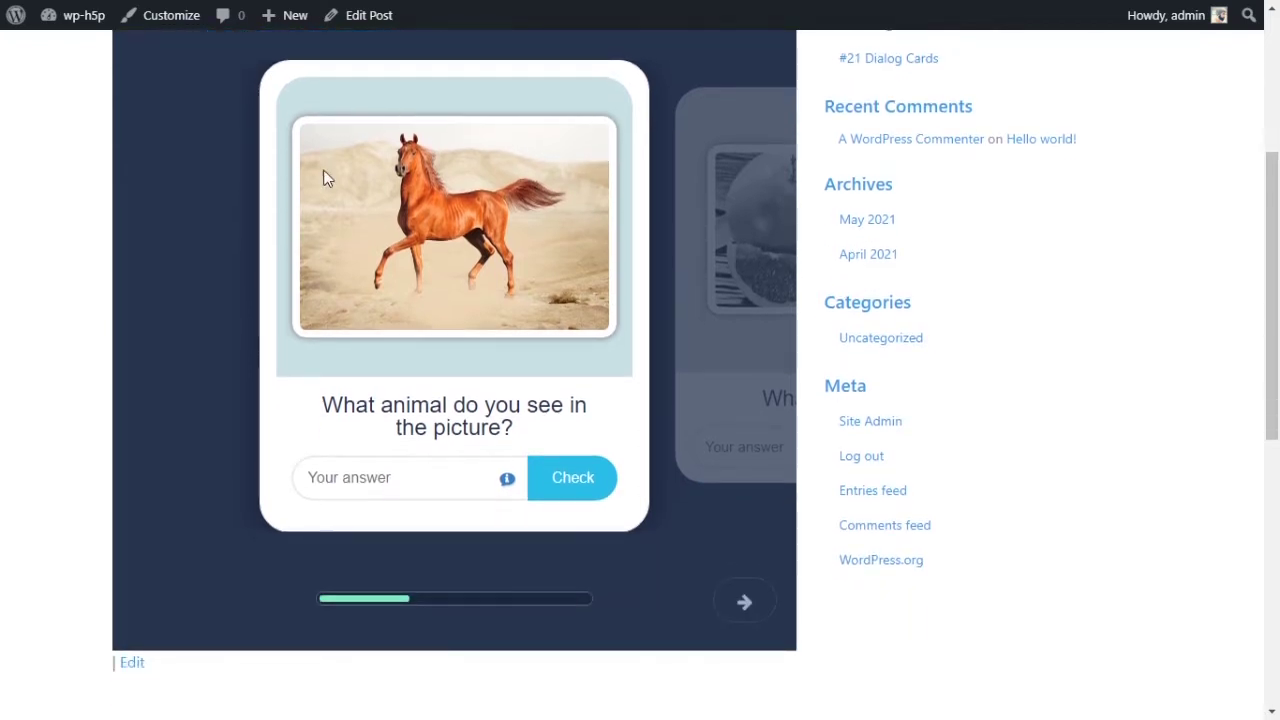
drag(322, 405, 511, 430)
View the horse card's hint, then answer 'horse' and check it as Correct.
click(402, 469)
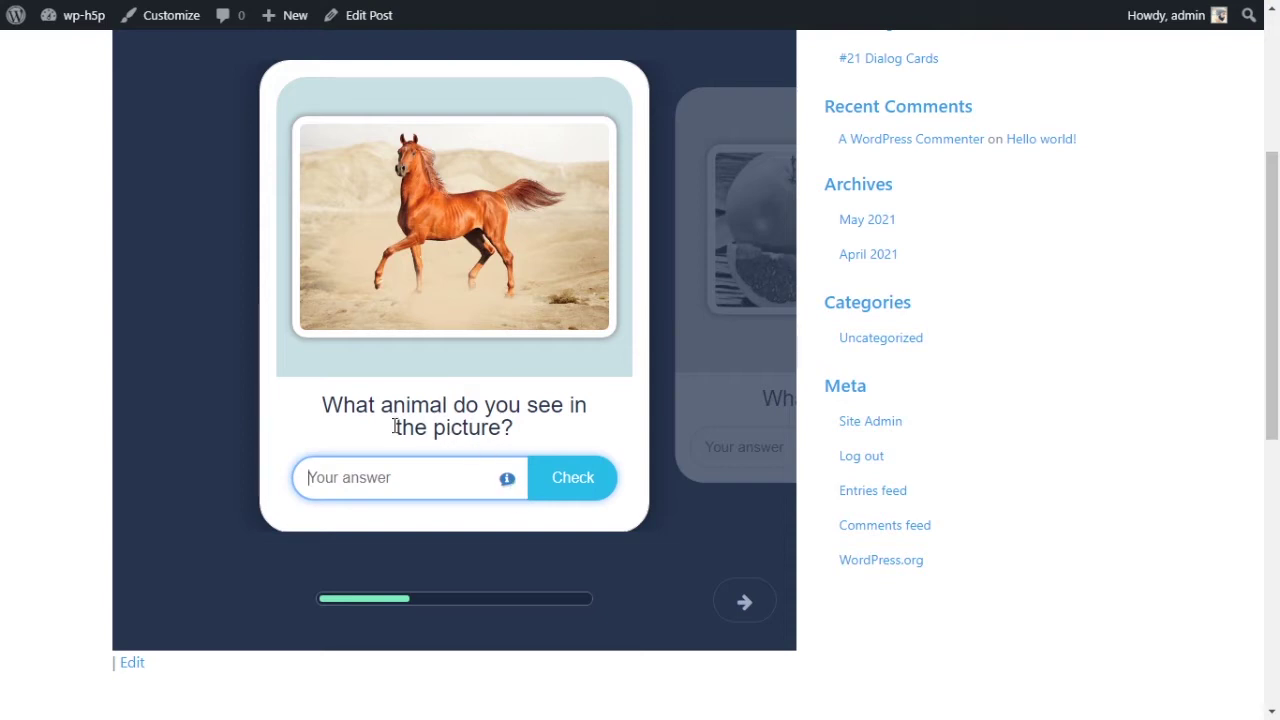
drag(343, 406, 584, 412)
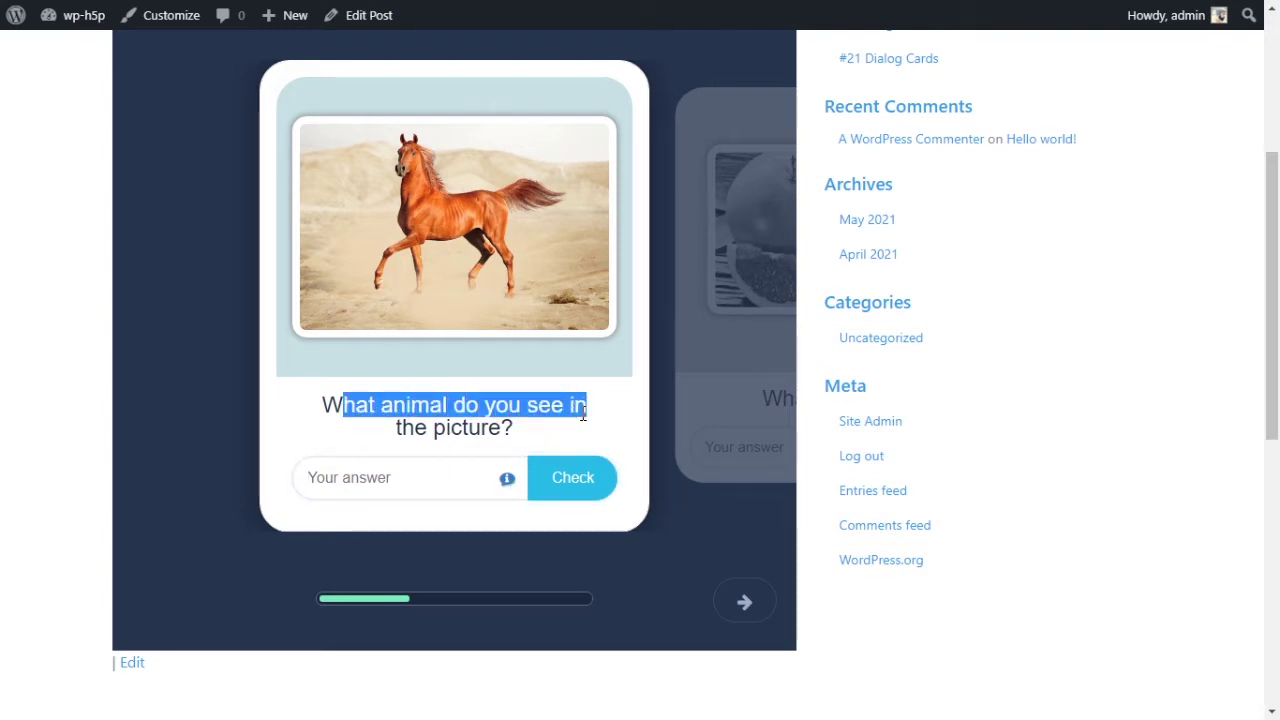
click(510, 484)
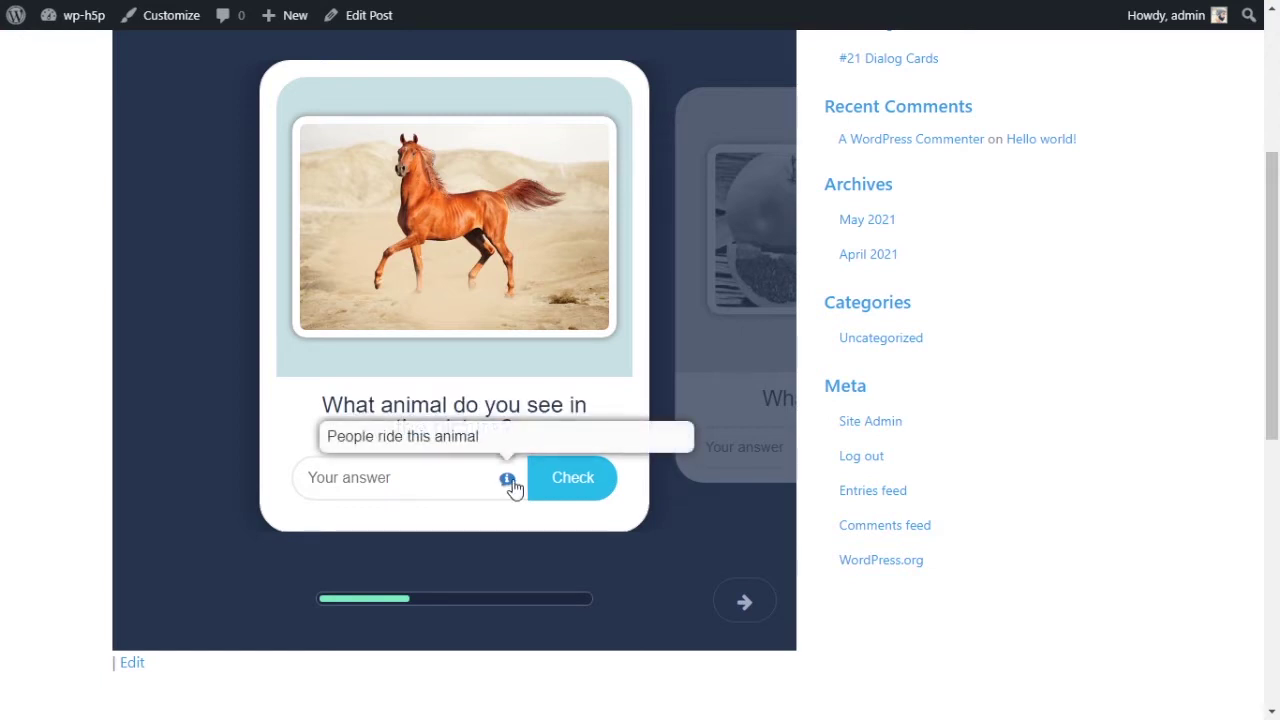
click(434, 476)
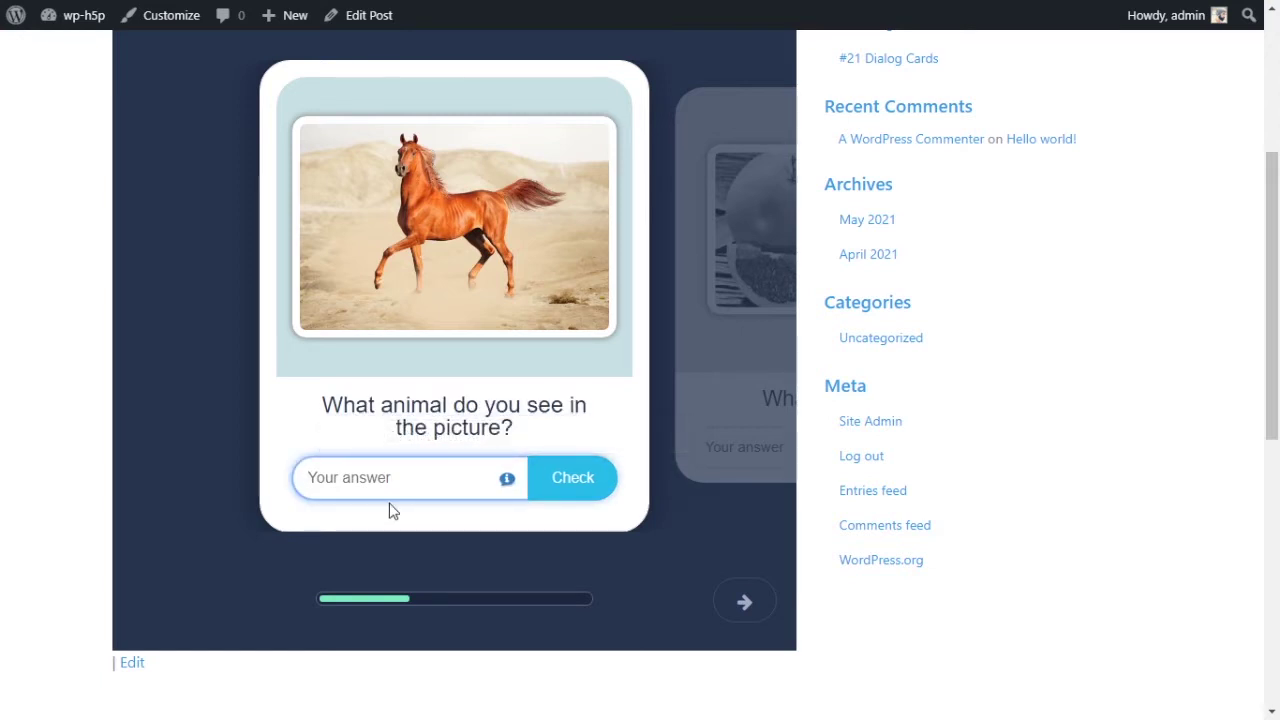
text(horse)
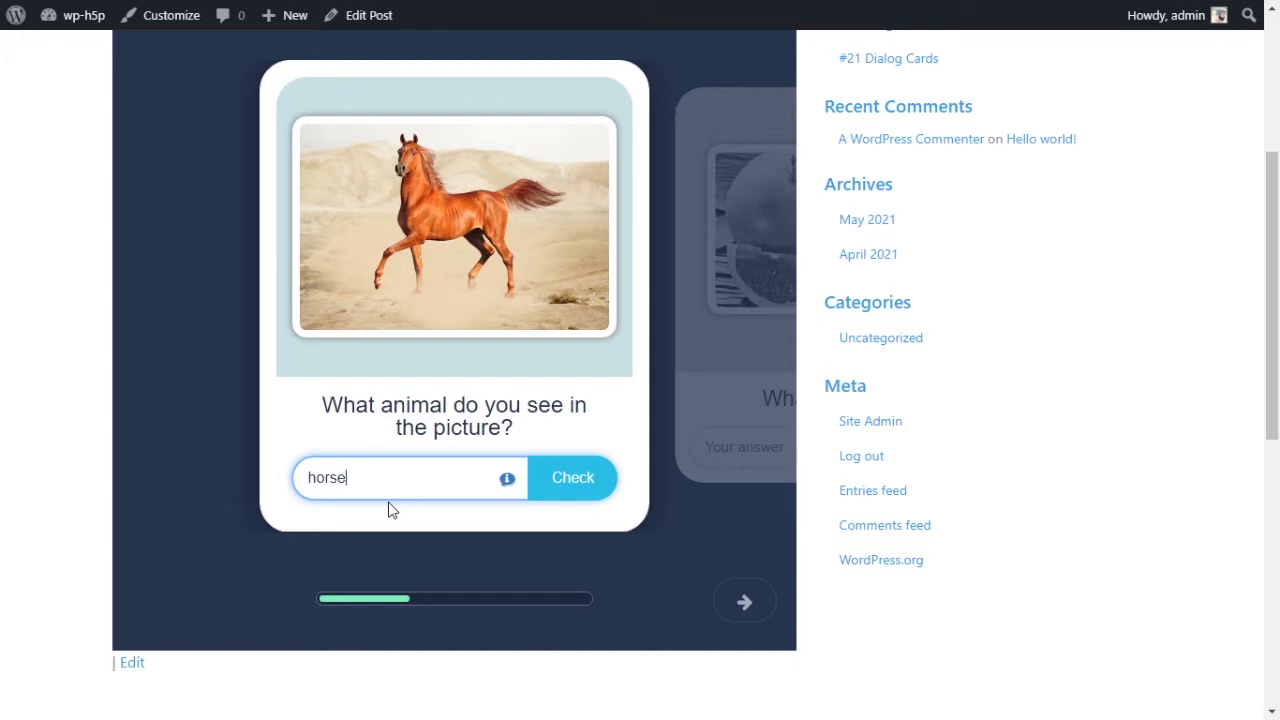
click(591, 486)
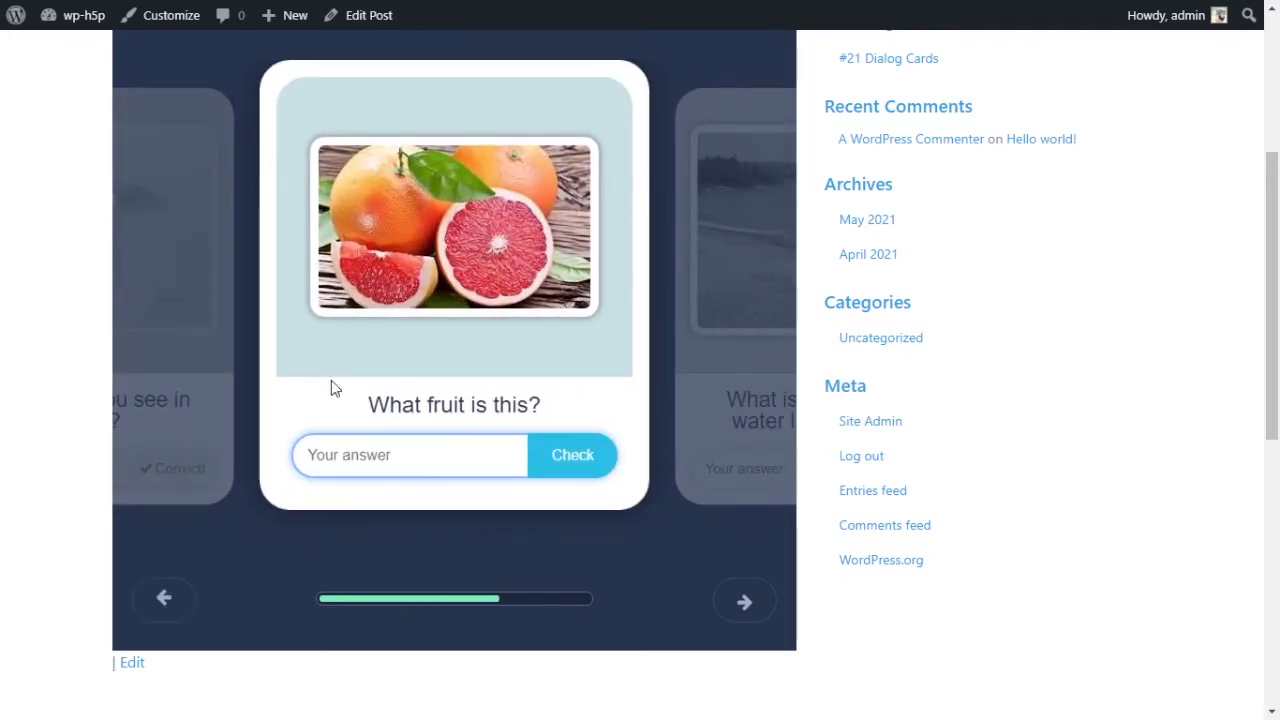
Move to the fruit card and answer 'Orange', which is marked Incorrect.
click(163, 598)
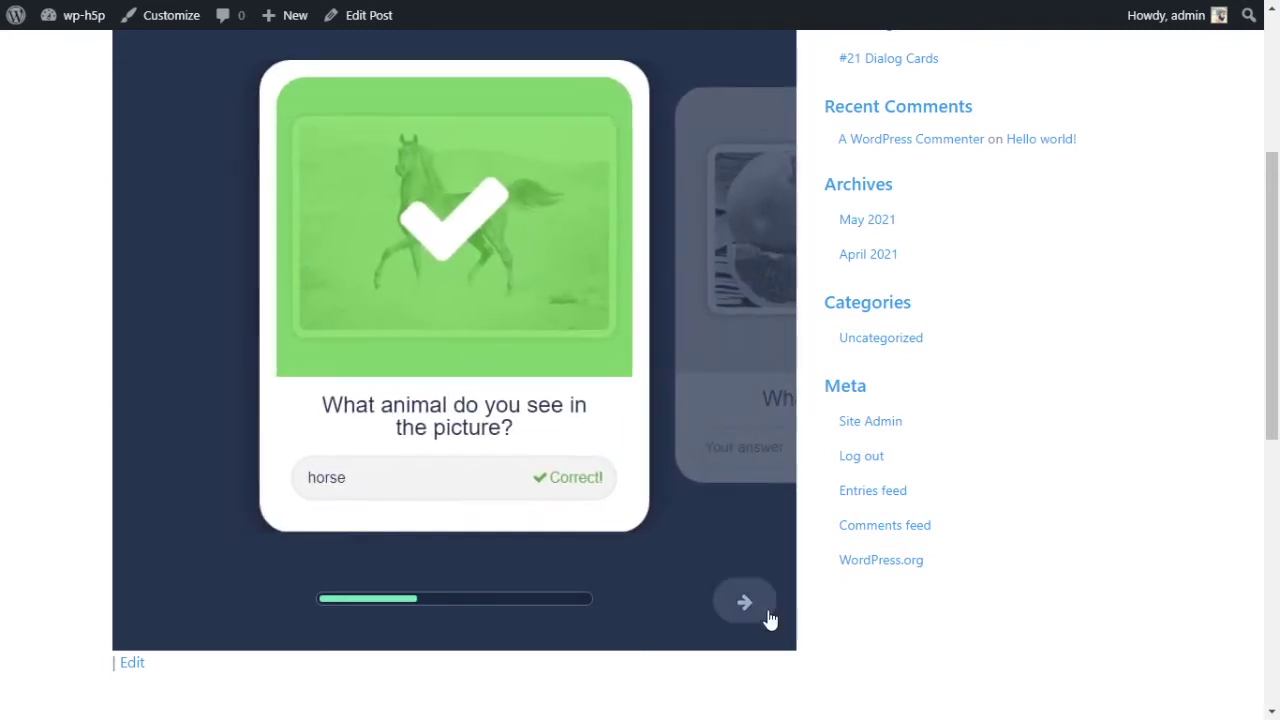
click(746, 603)
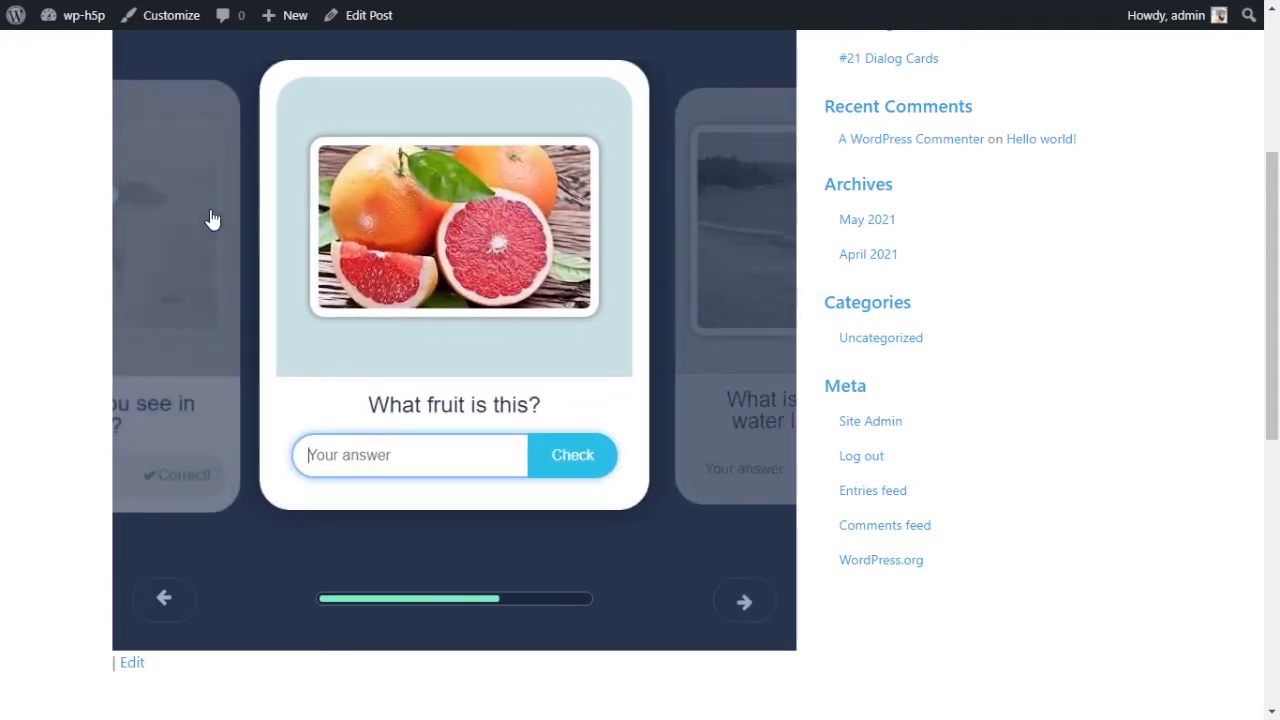
click(209, 220)
click(717, 223)
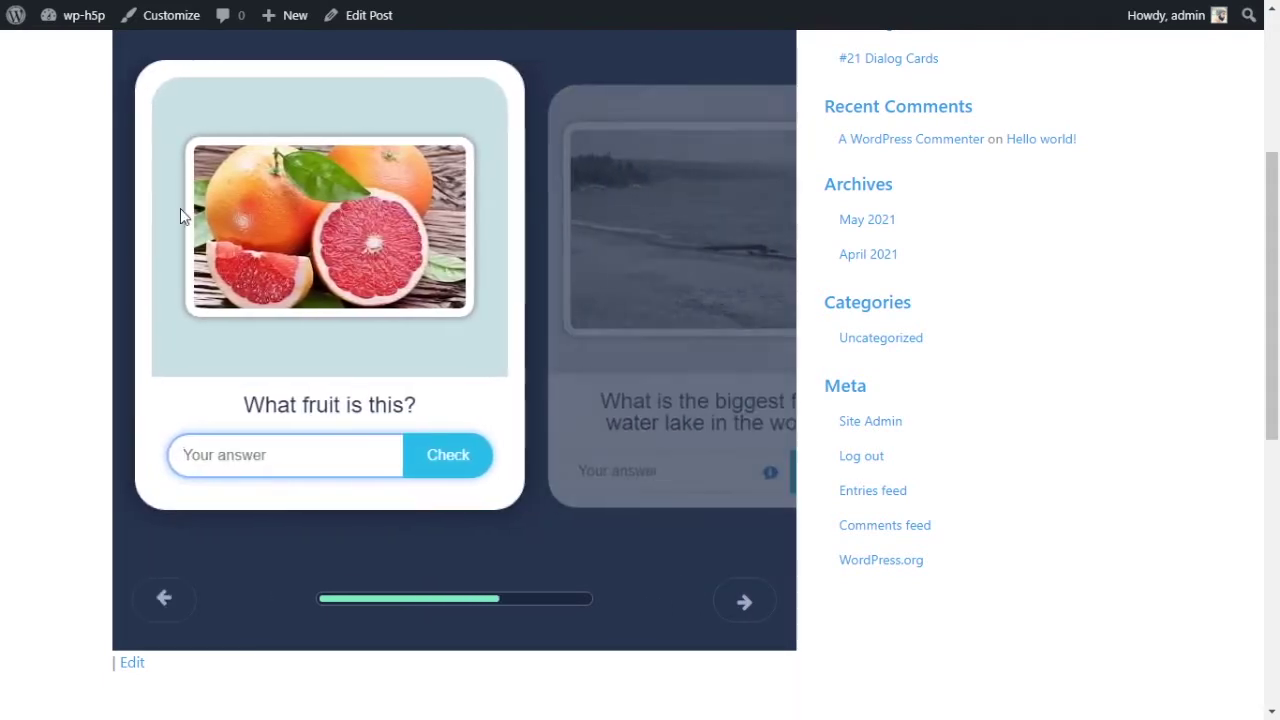
click(178, 610)
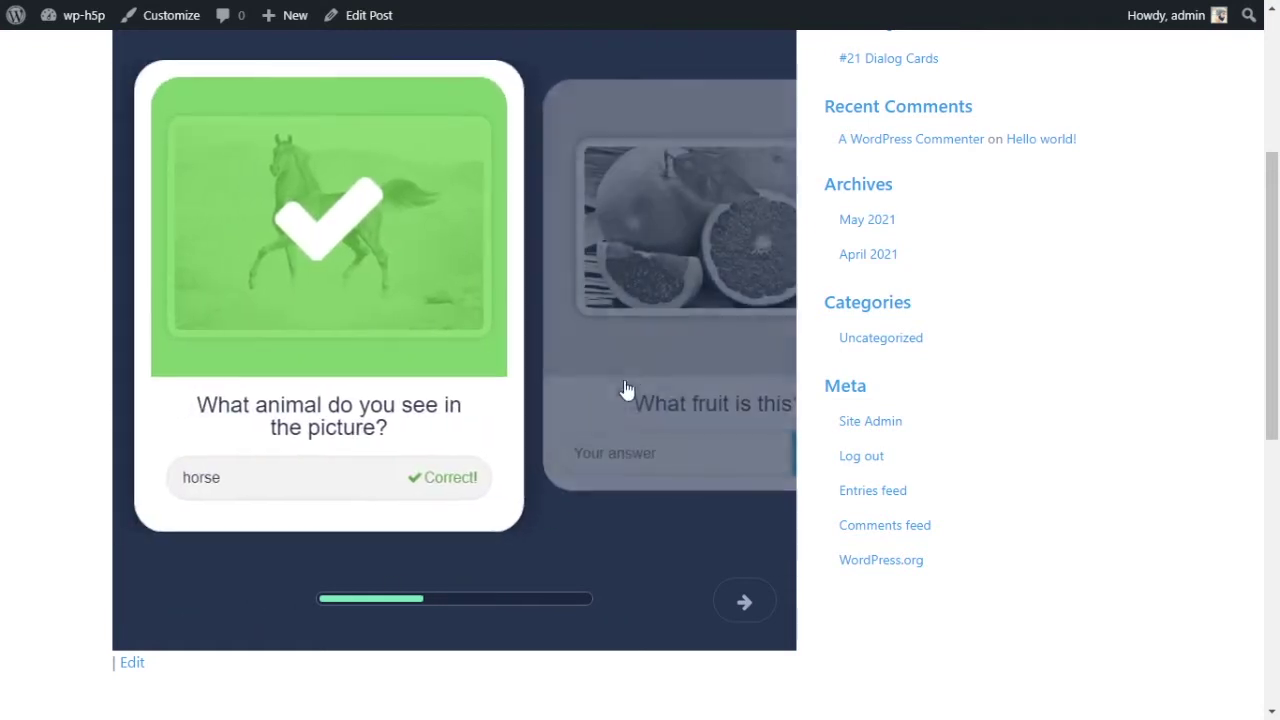
click(620, 398)
click(166, 606)
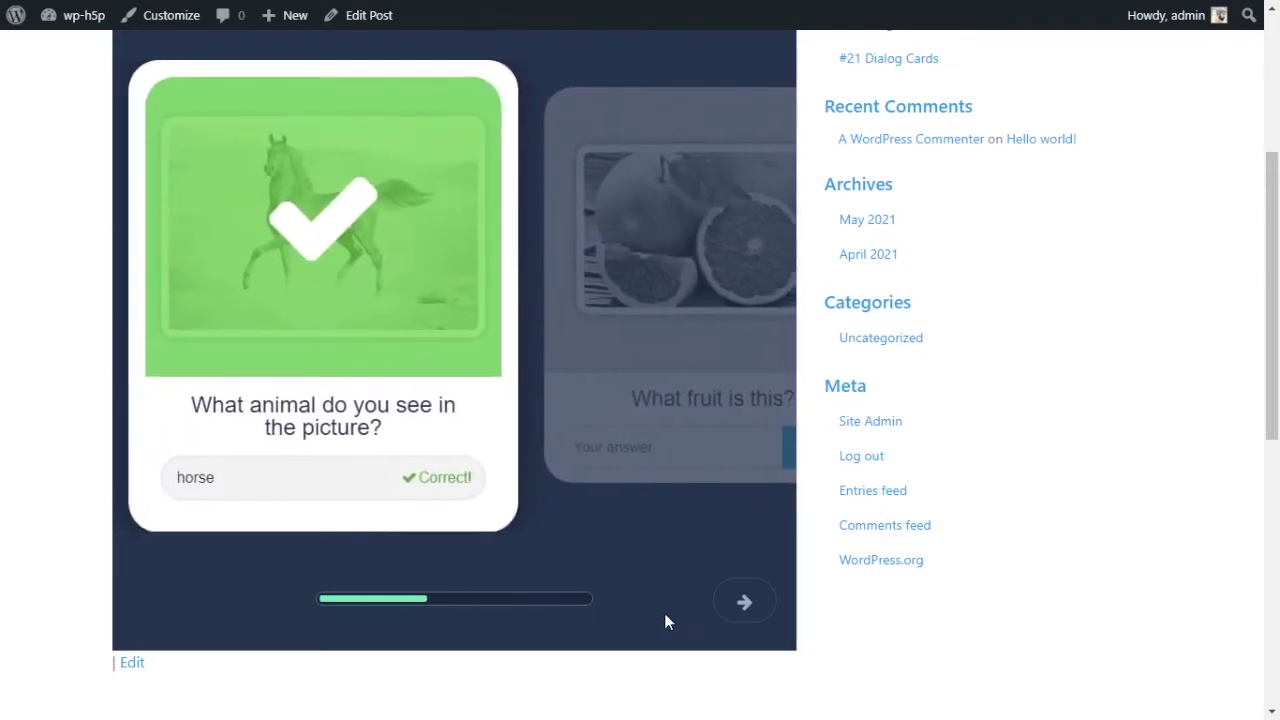
click(742, 603)
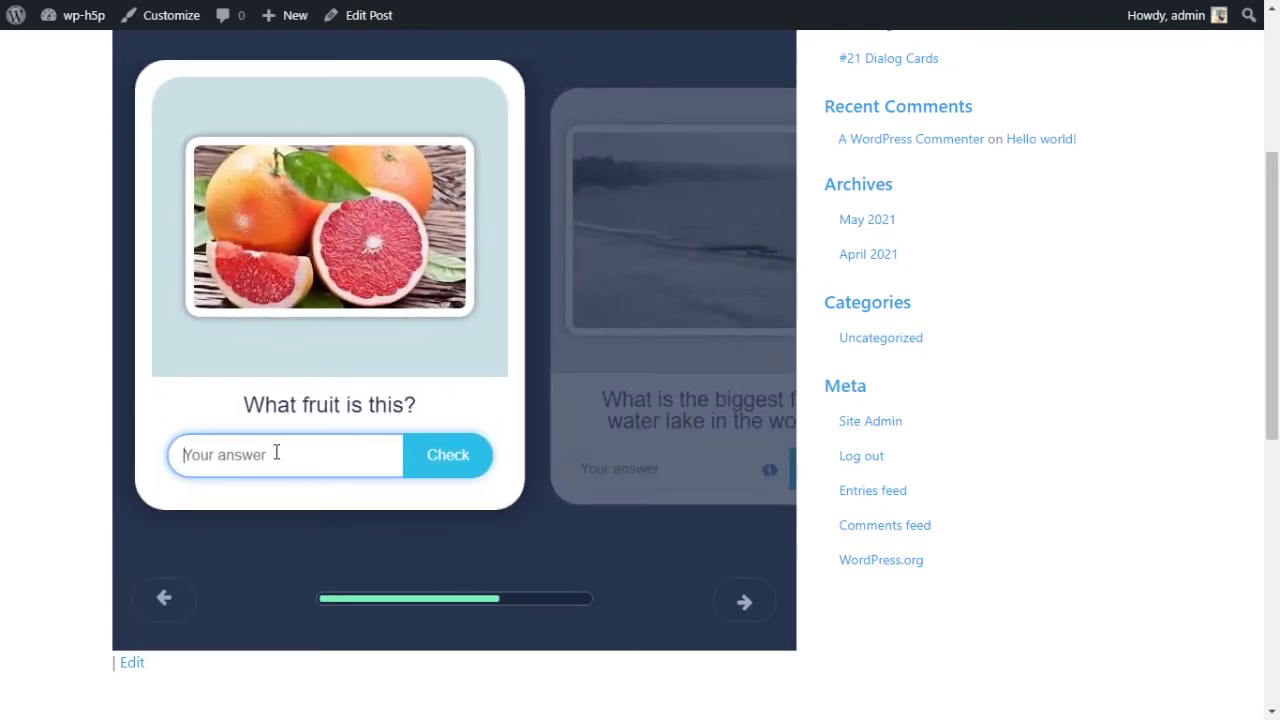
text(O)
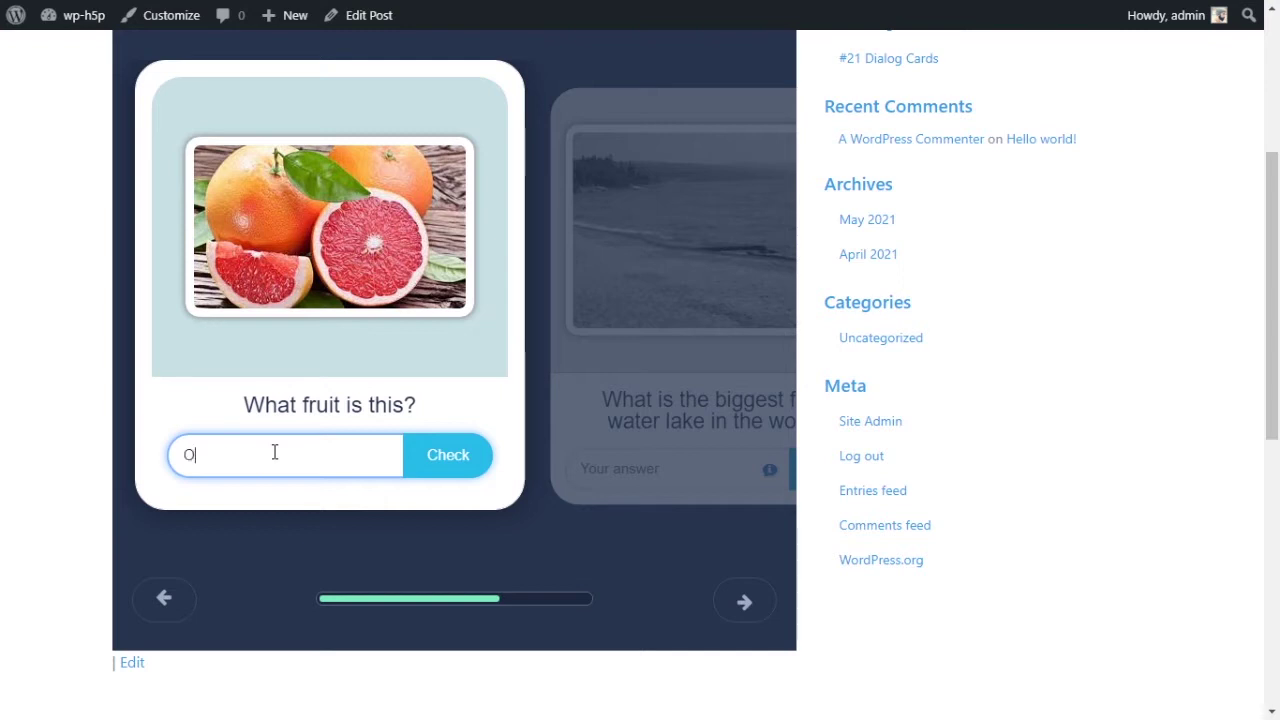
text(range)
key(Return)
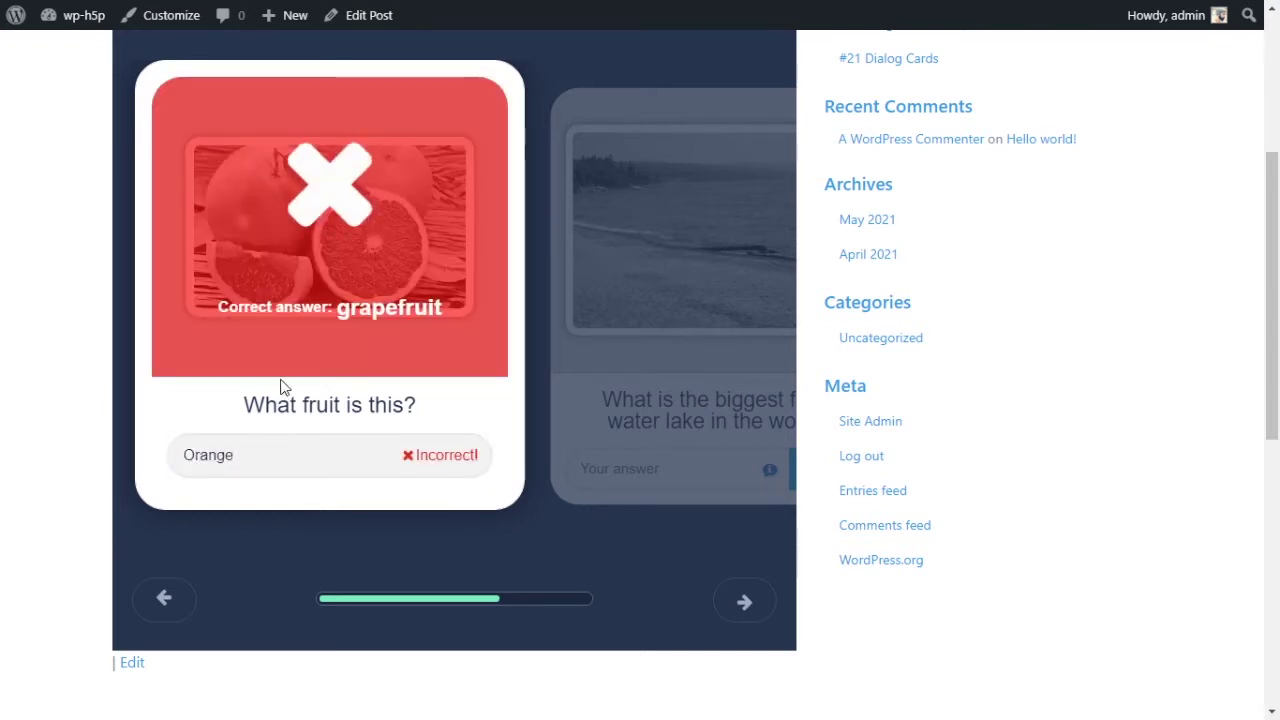
Review the revealed grapefruit answer and move on to the lake card.
drag(216, 307, 335, 307)
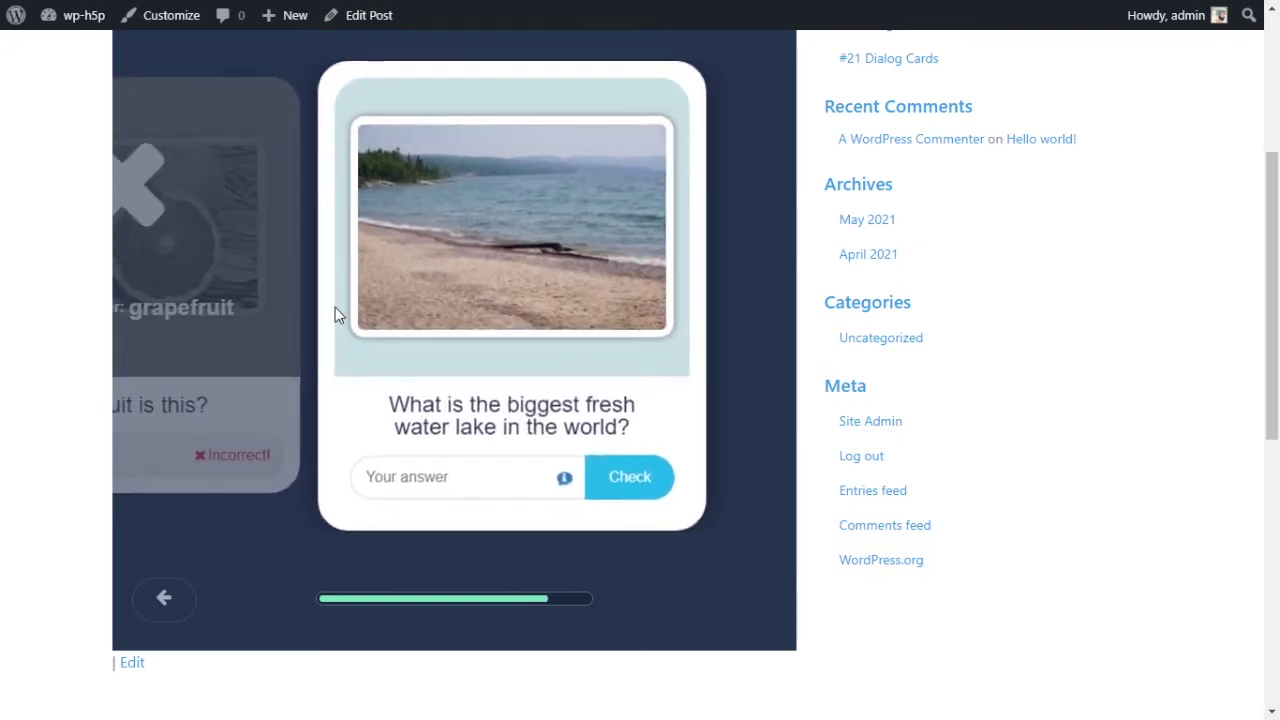
click(171, 329)
drag(459, 308, 586, 318)
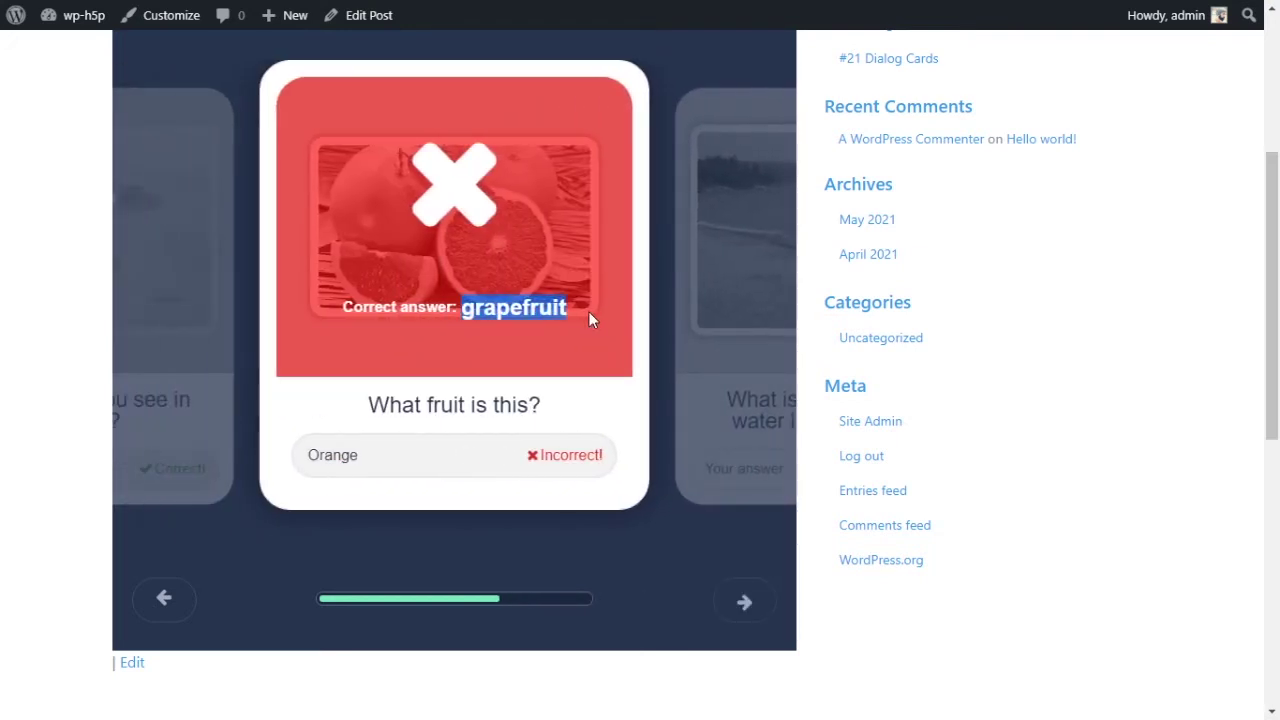
click(751, 306)
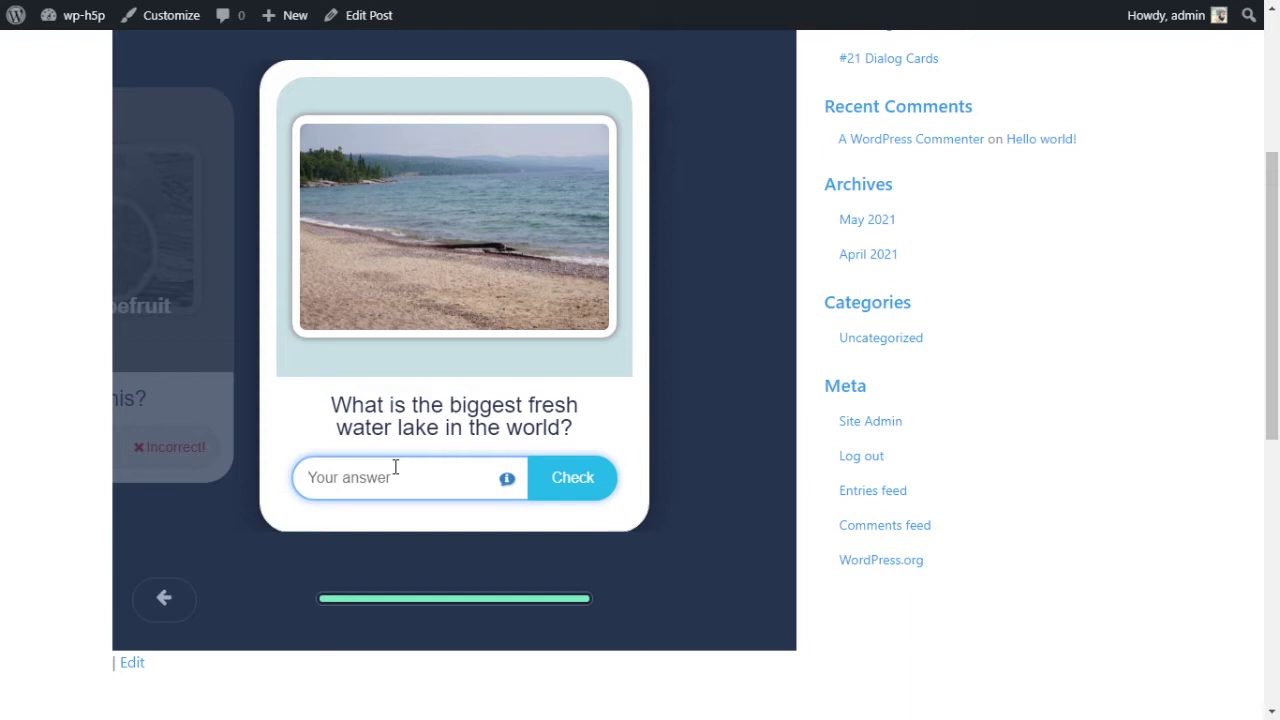
Answer the lake card with 'Lake superior', which is accepted as Correct.
text(Lake superior)
key(Return)
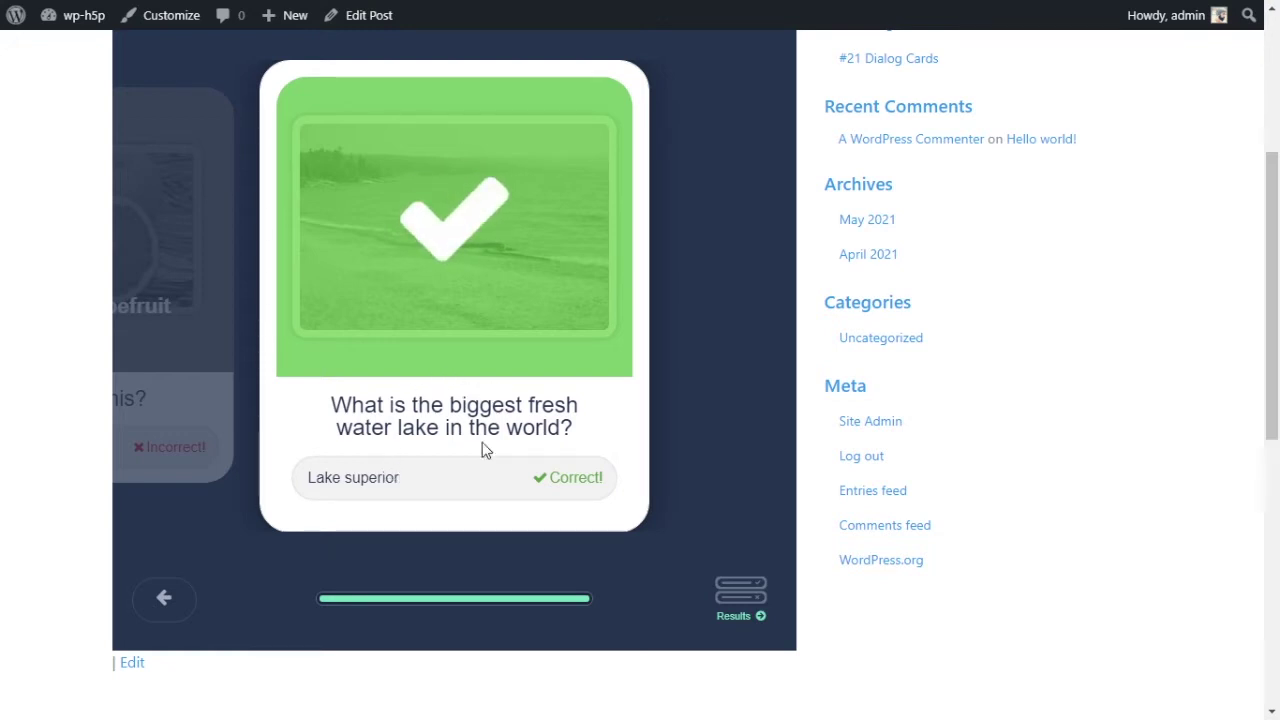
scroll(446, 322, up, 2)
scroll(760, 471, down, 4)
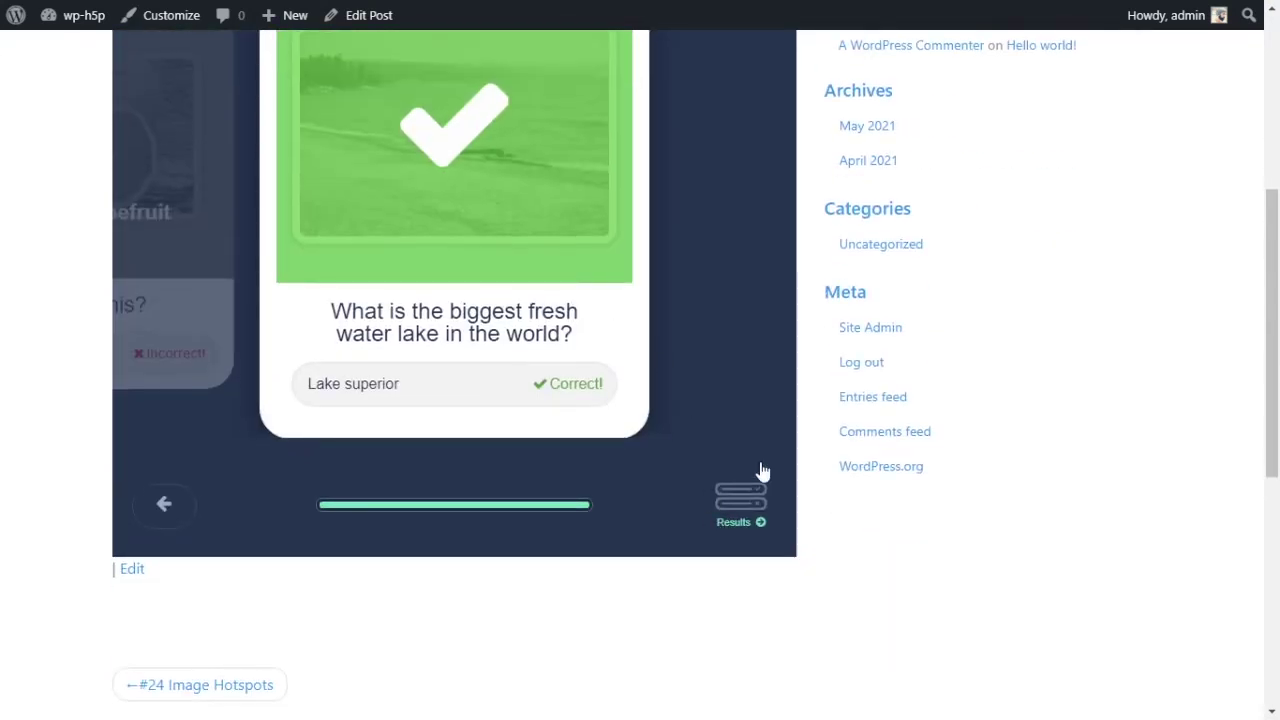
scroll(748, 510, up, 1)
Show the results summary with 2 of 3 correct and scroll through it.
click(734, 597)
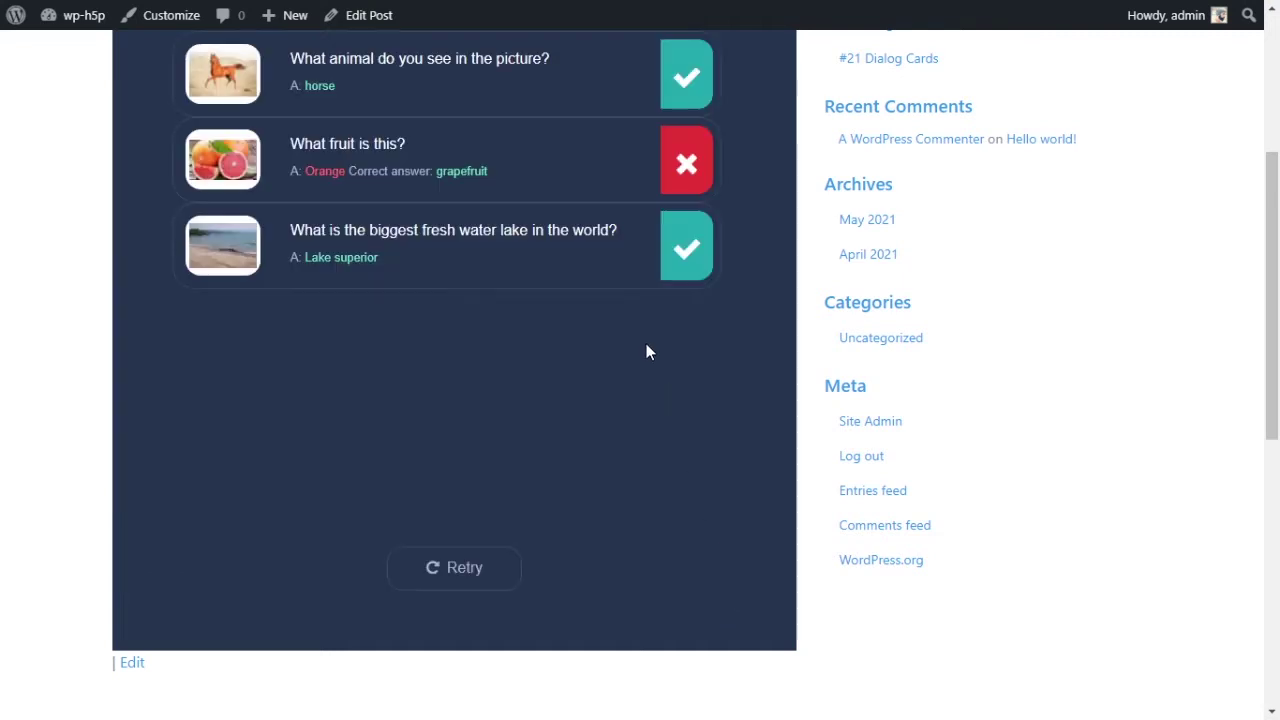
scroll(845, 297, up, 1)
scroll(845, 297, up, 1)
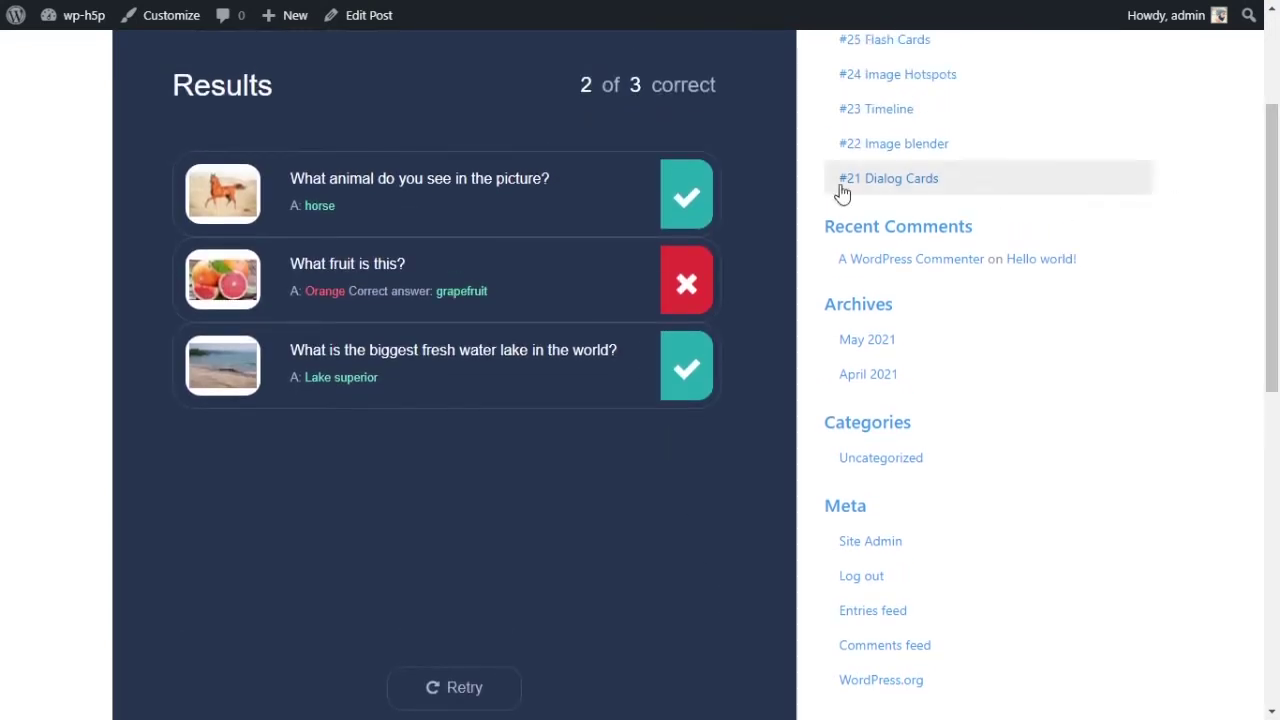
scroll(475, 315, down, 1)
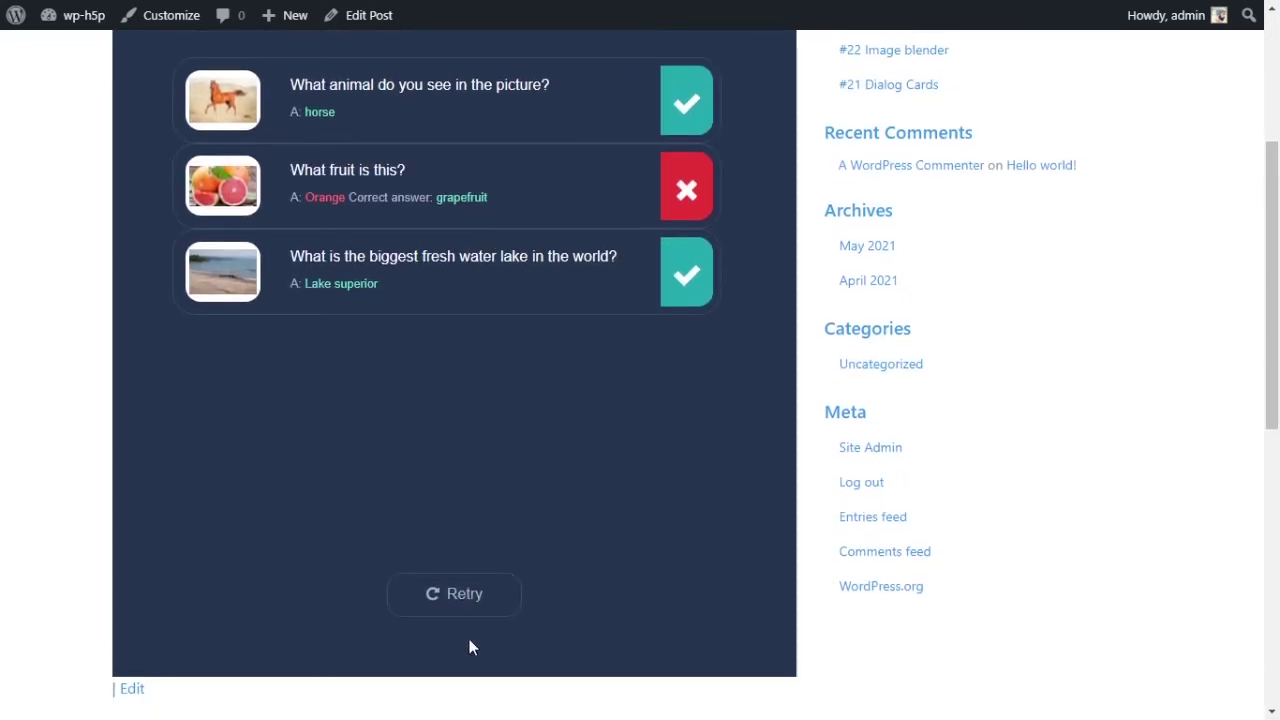
scroll(693, 461, up, 2)
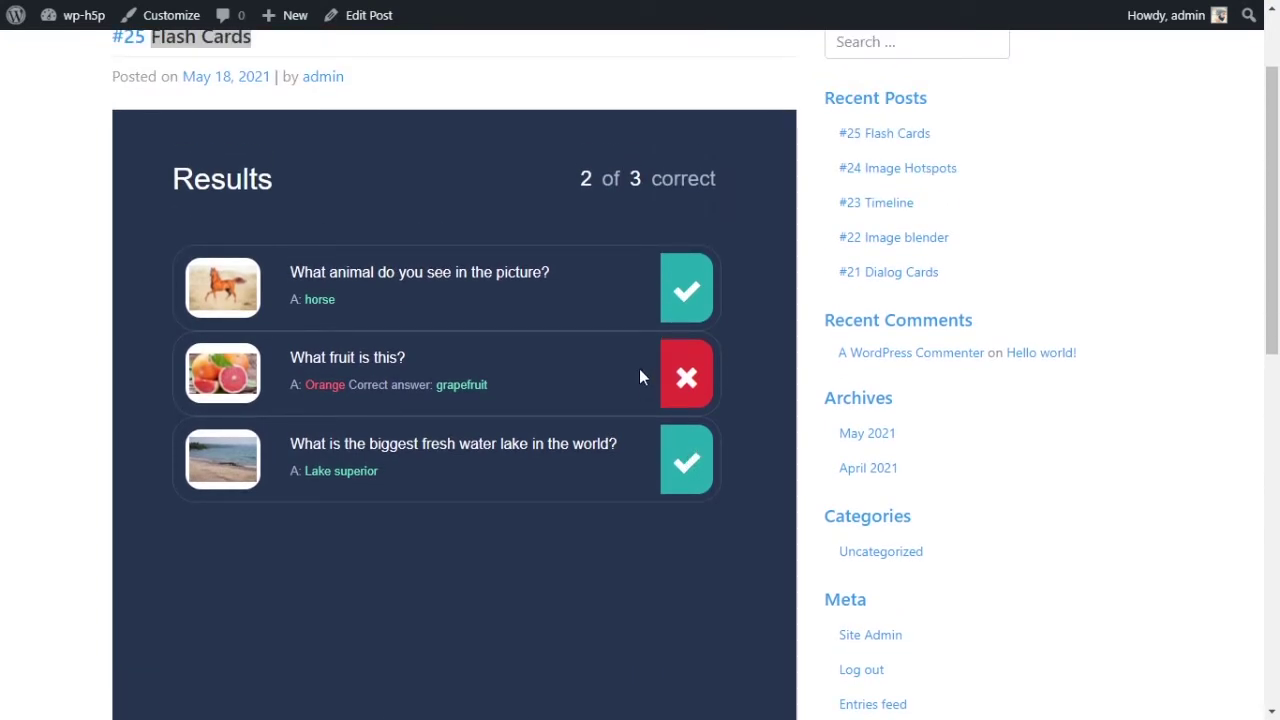
scroll(678, 340, up, 1)
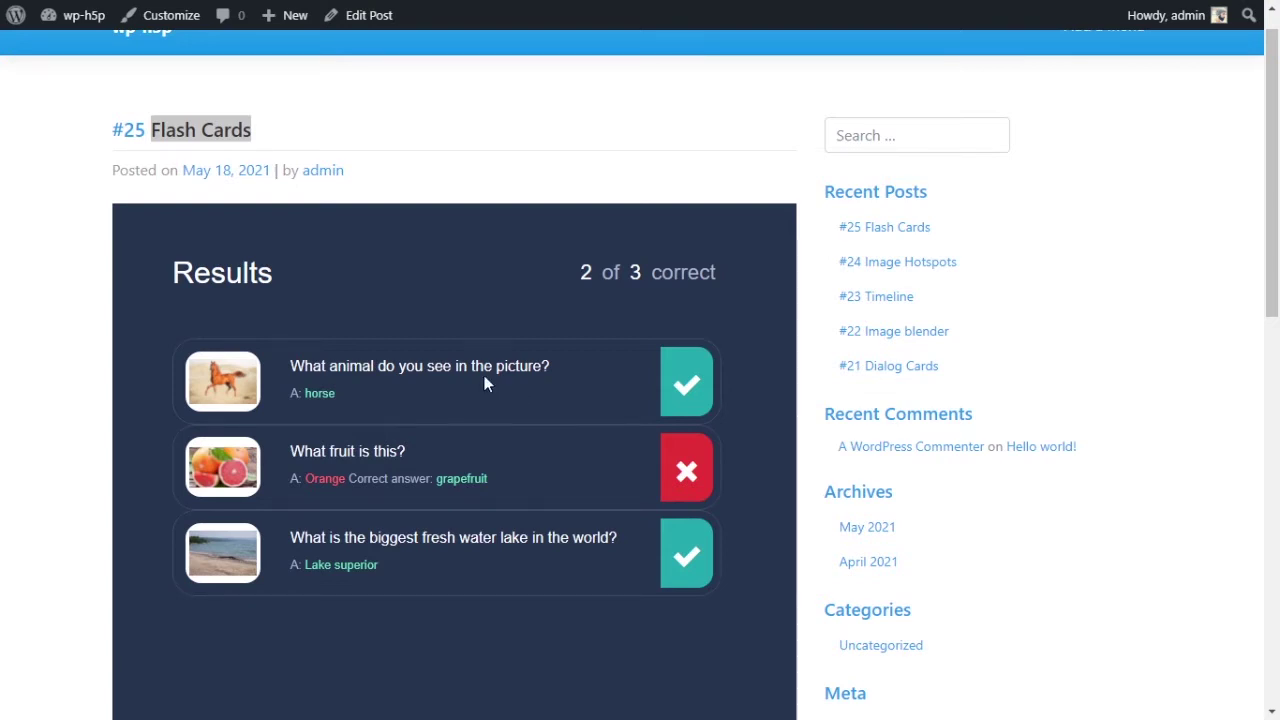
scroll(481, 384, down, 1)
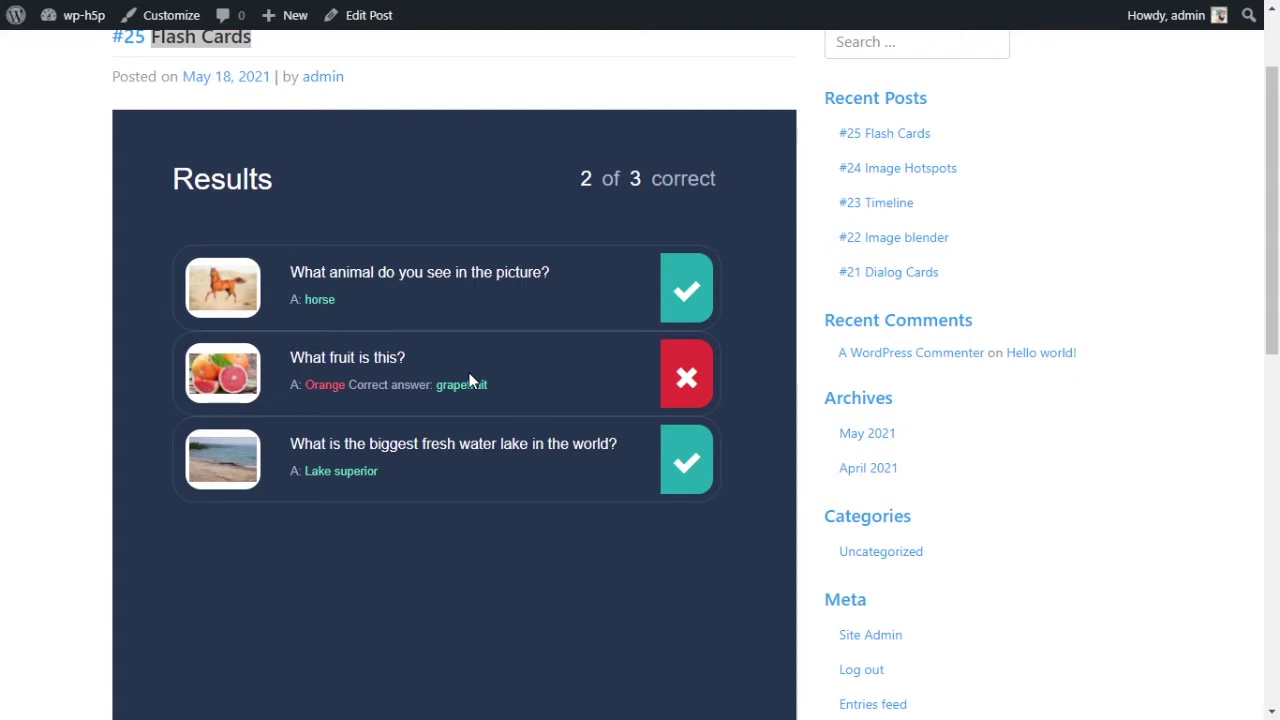
scroll(469, 380, down, 1)
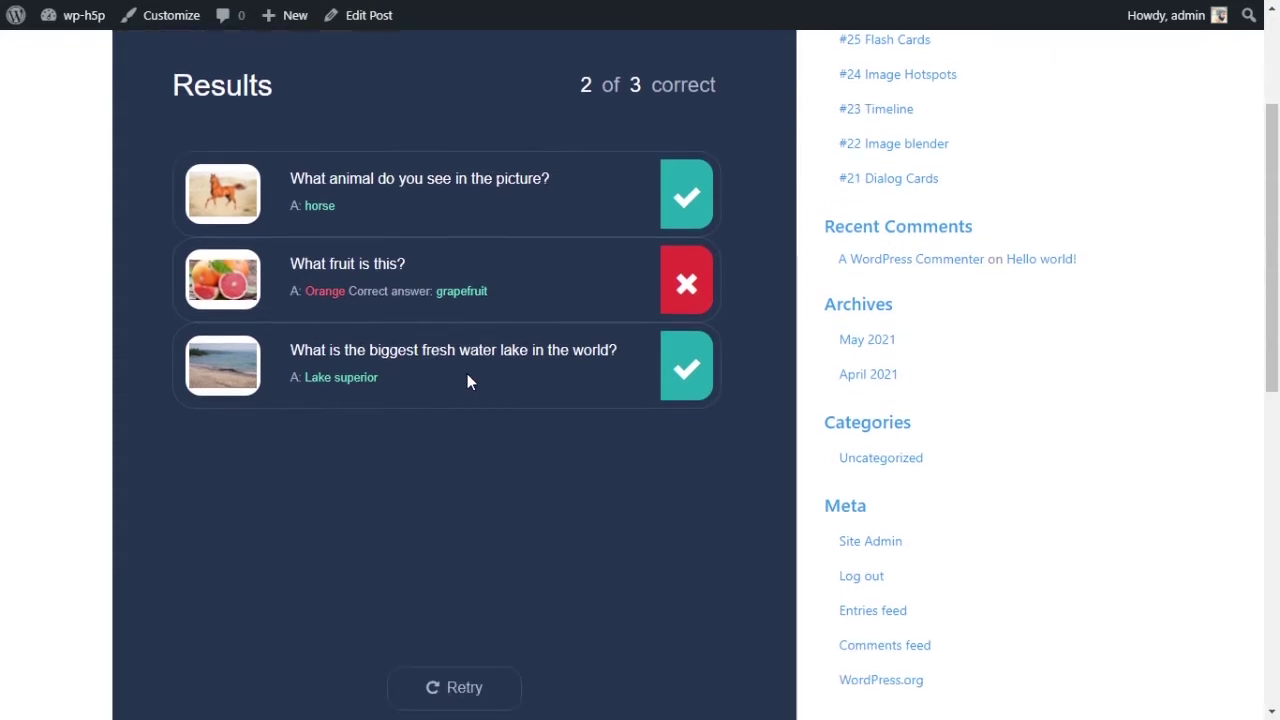
scroll(467, 381, up, 1)
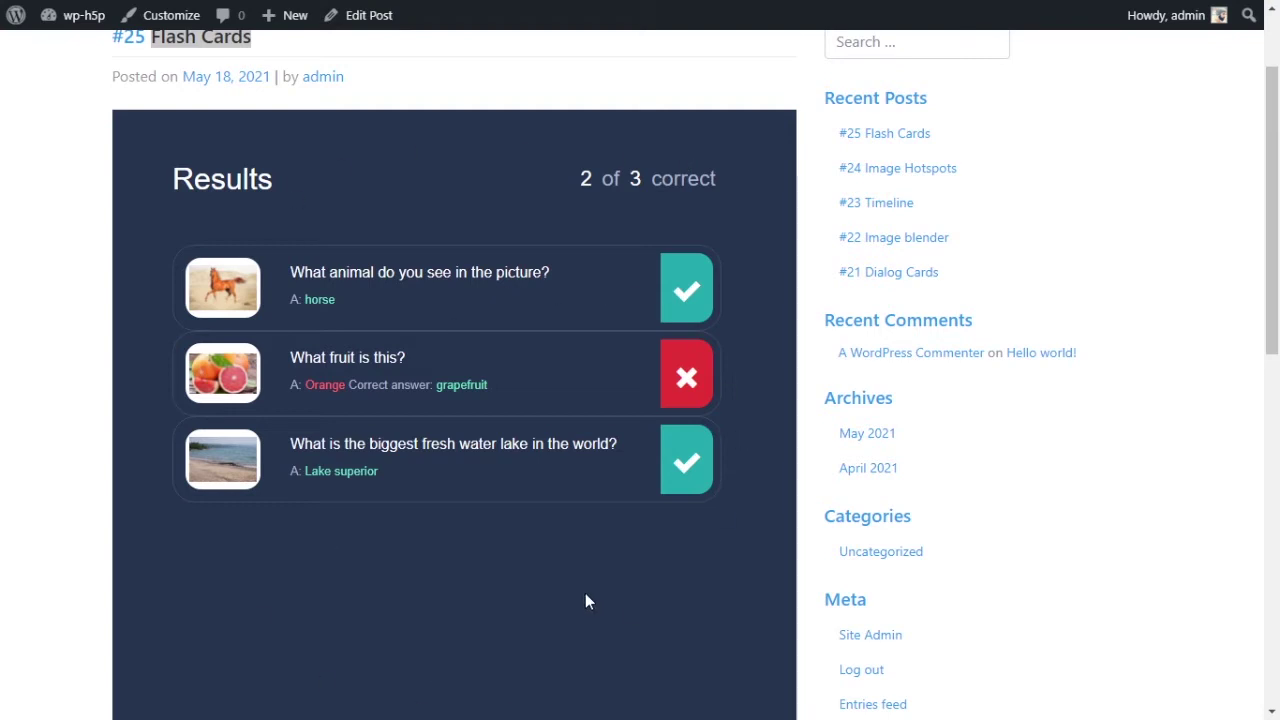
scroll(598, 600, down, 1)
scroll(688, 566, down, 1)
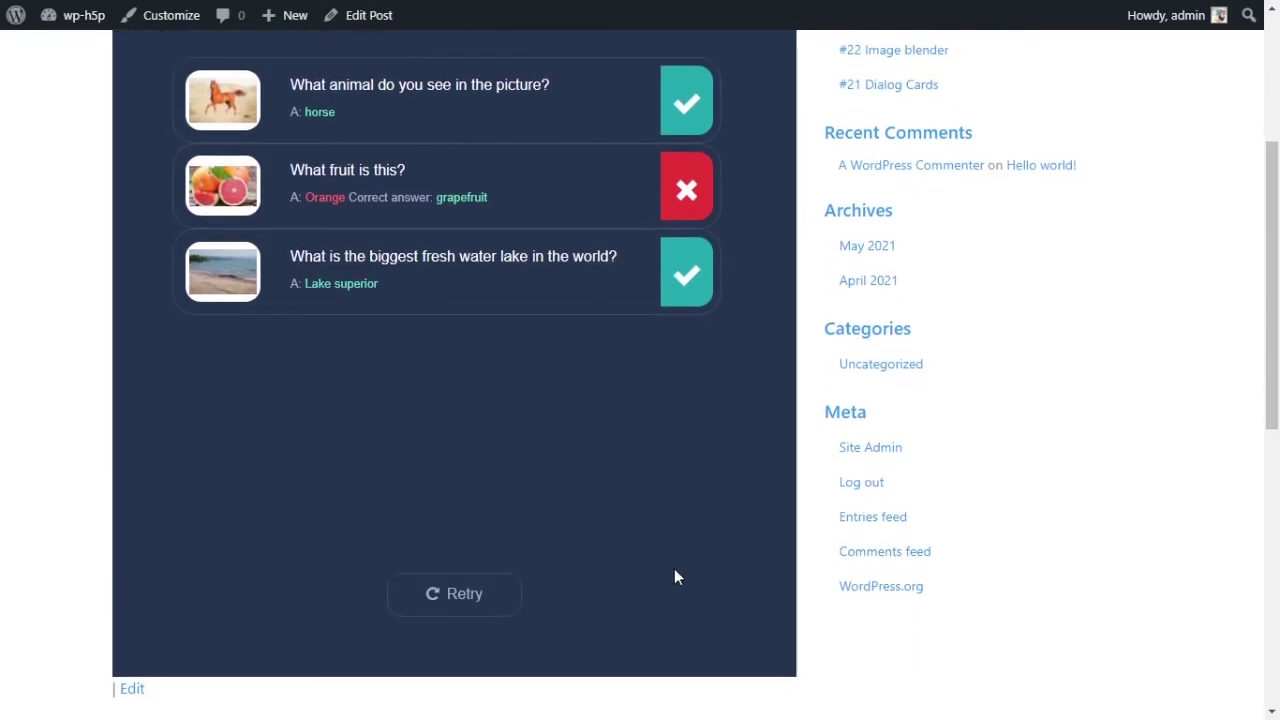
scroll(674, 577, up, 3)
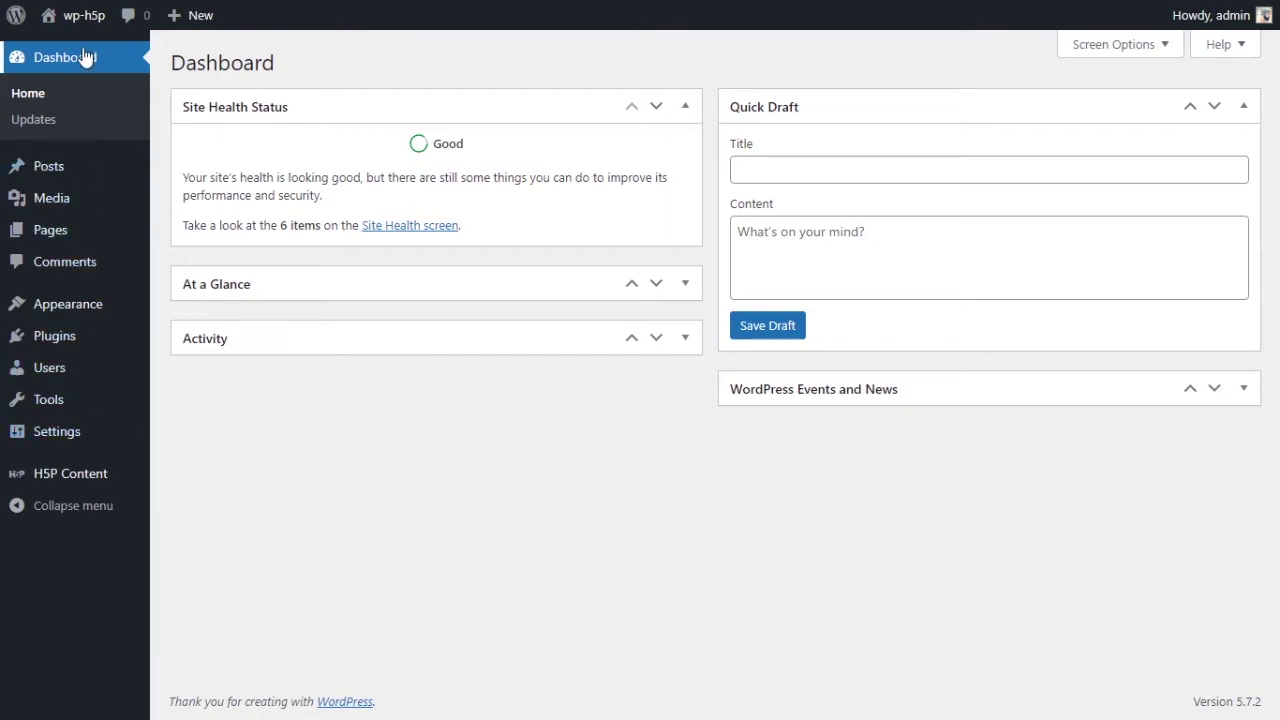
Add new H5P content from the admin menu and choose Flashcards from the content type list.
mouse_move(69, 482)
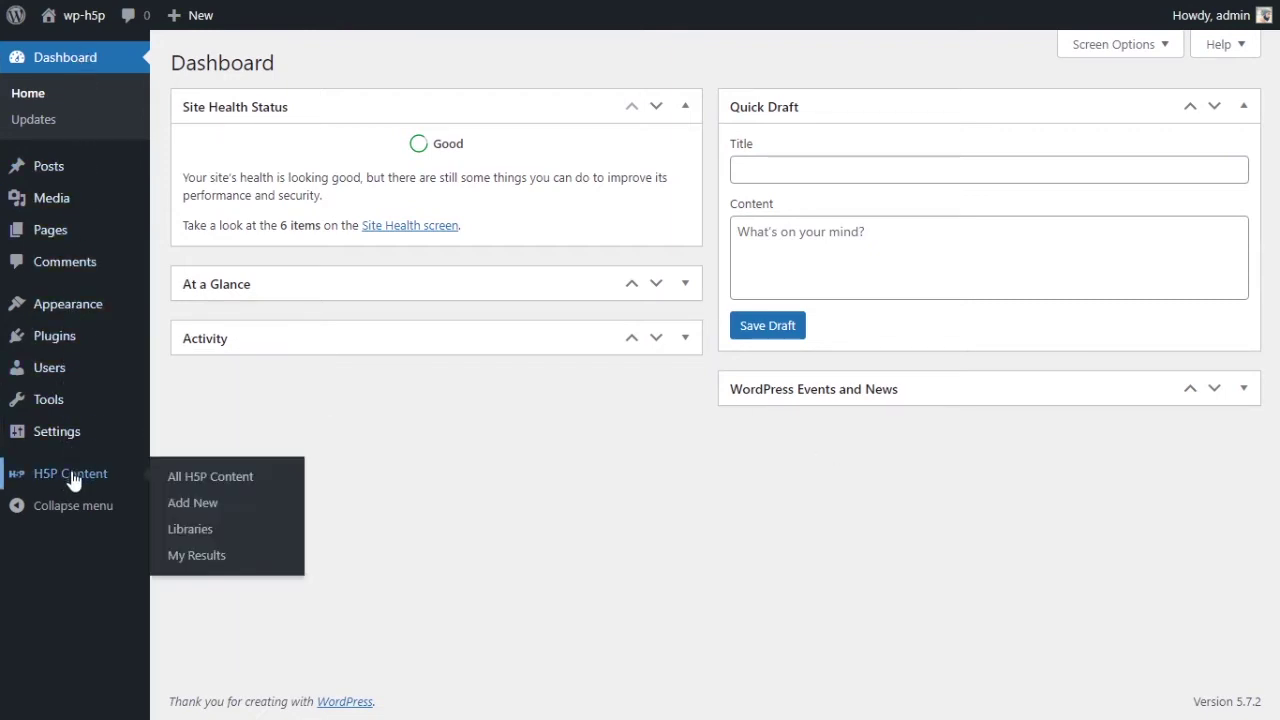
click(205, 503)
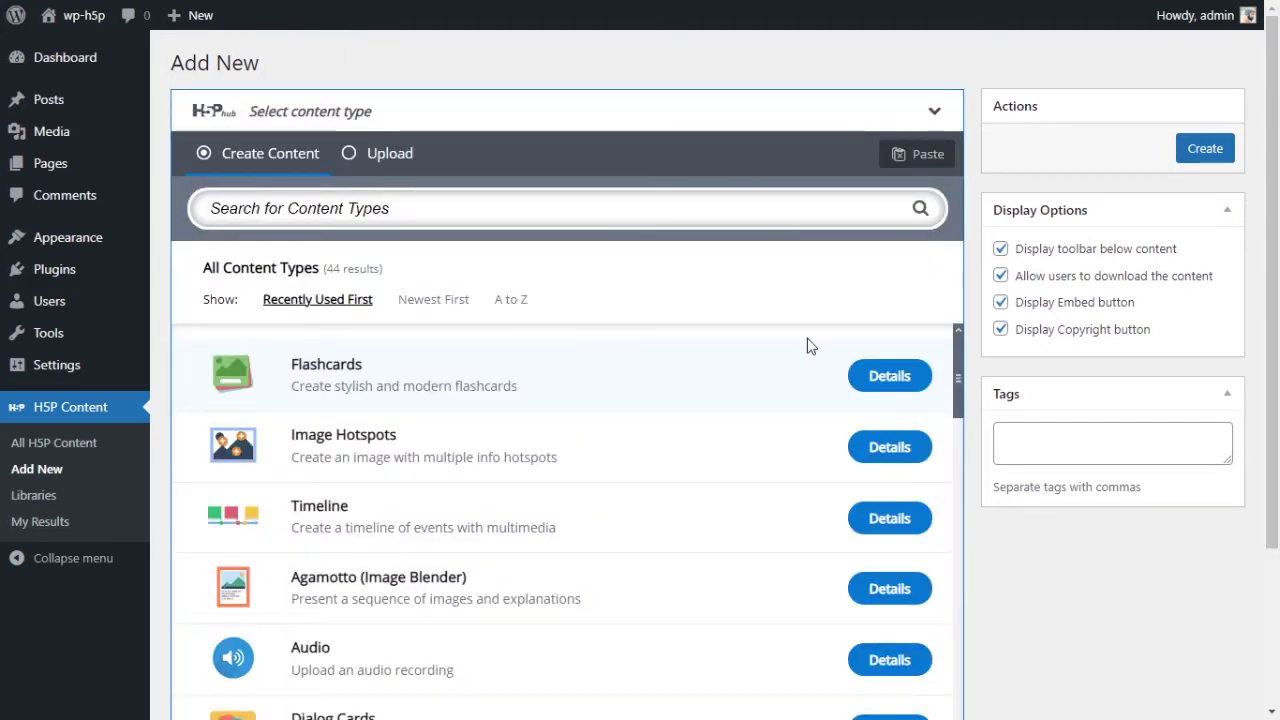
scroll(920, 250, down, 2)
scroll(803, 307, down, 5)
scroll(800, 308, down, 2)
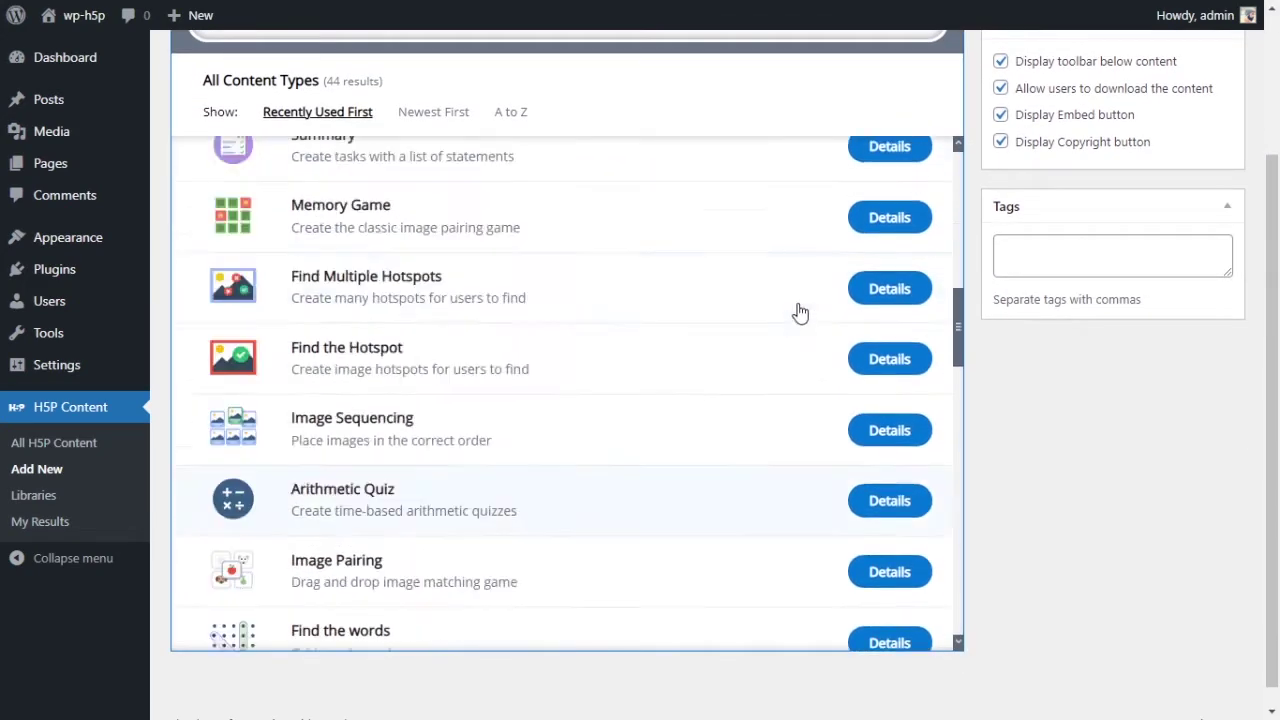
scroll(771, 309, up, 7)
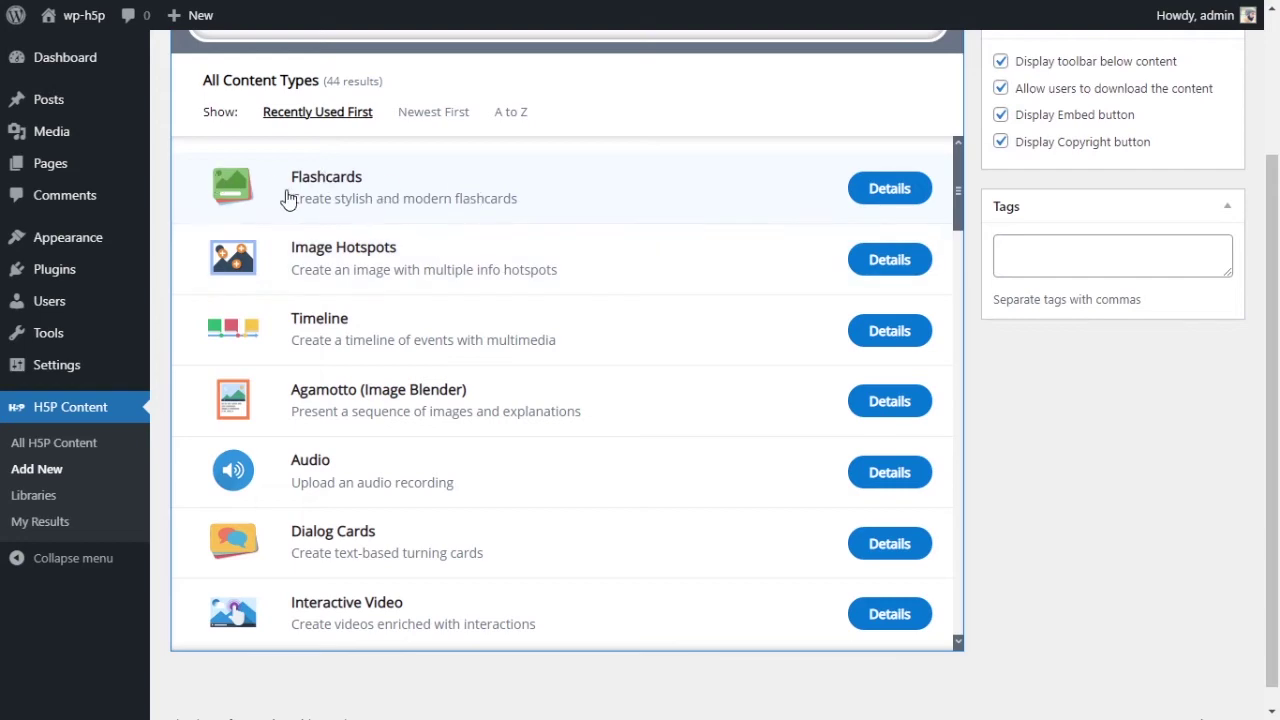
scroll(786, 297, down, 6)
scroll(803, 306, down, 12)
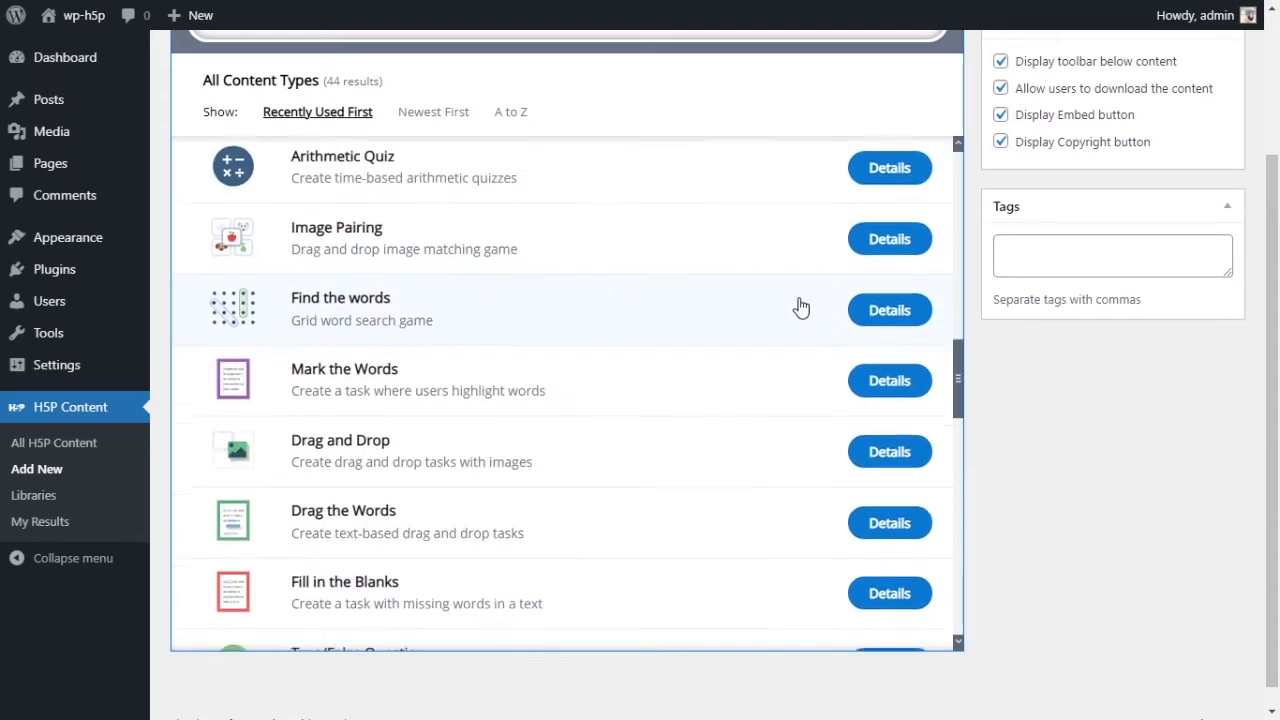
scroll(808, 308, up, 3)
scroll(663, 306, up, 15)
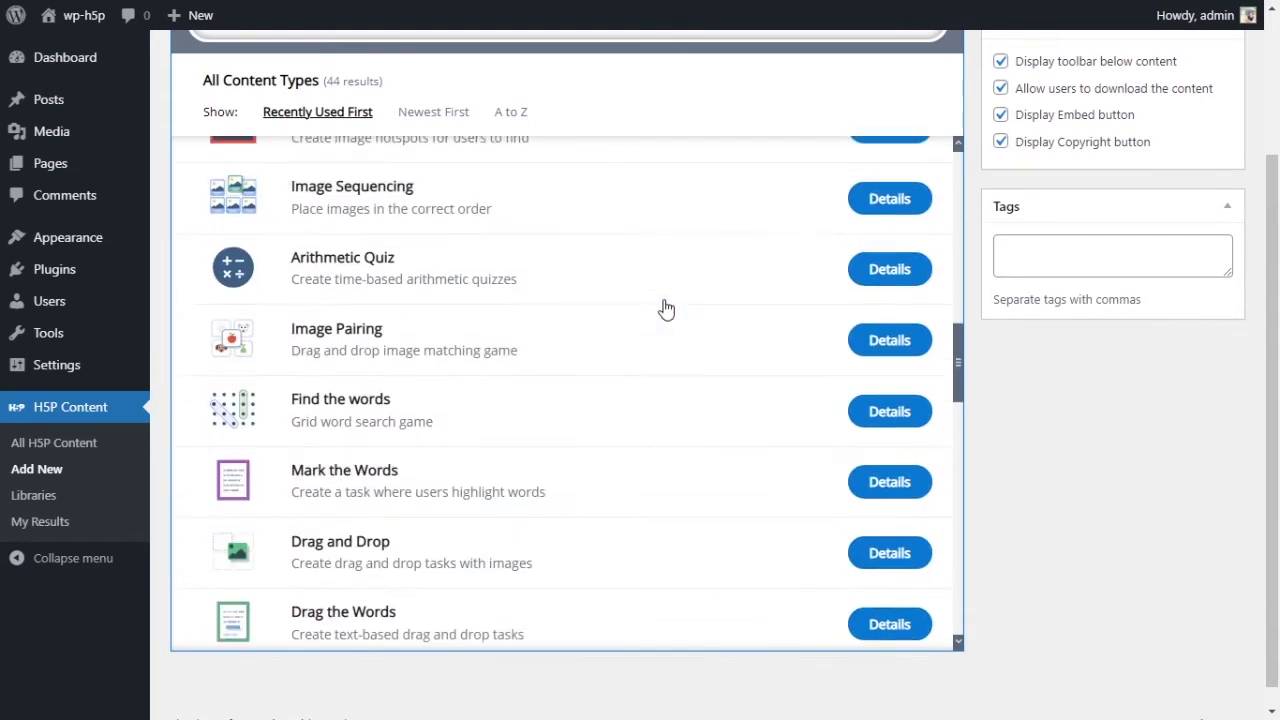
scroll(606, 206, up, 2)
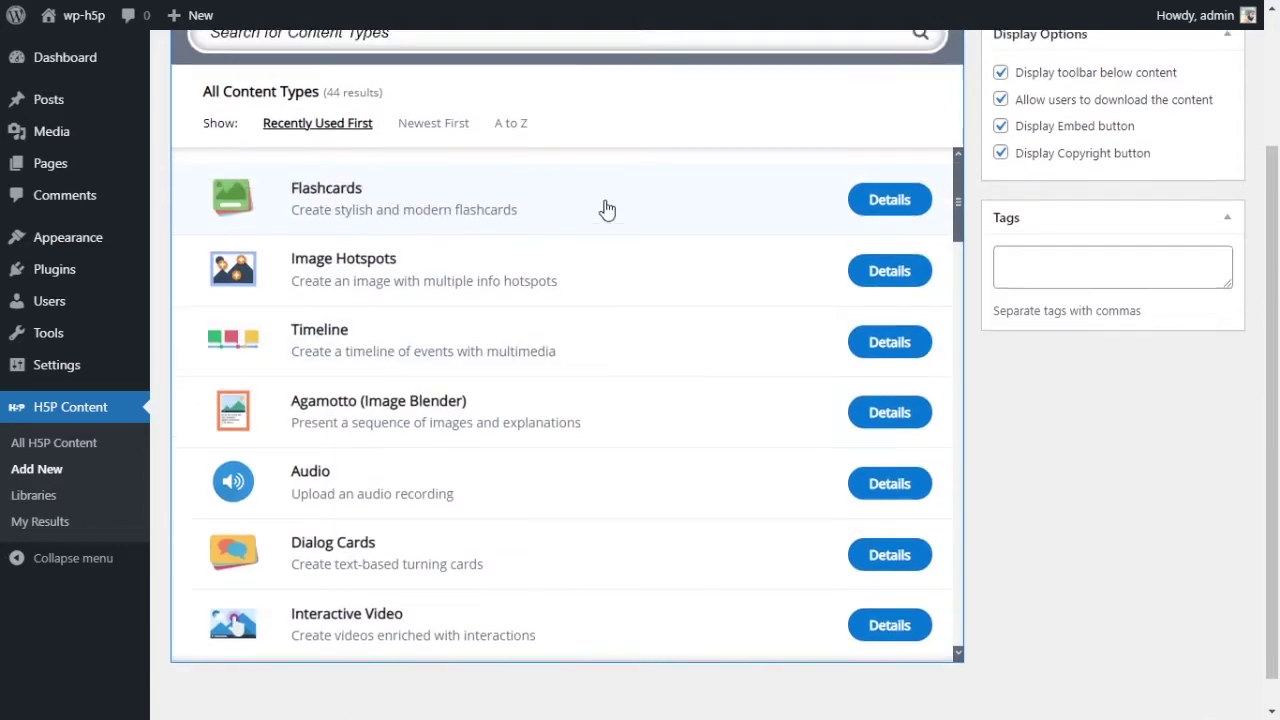
click(420, 286)
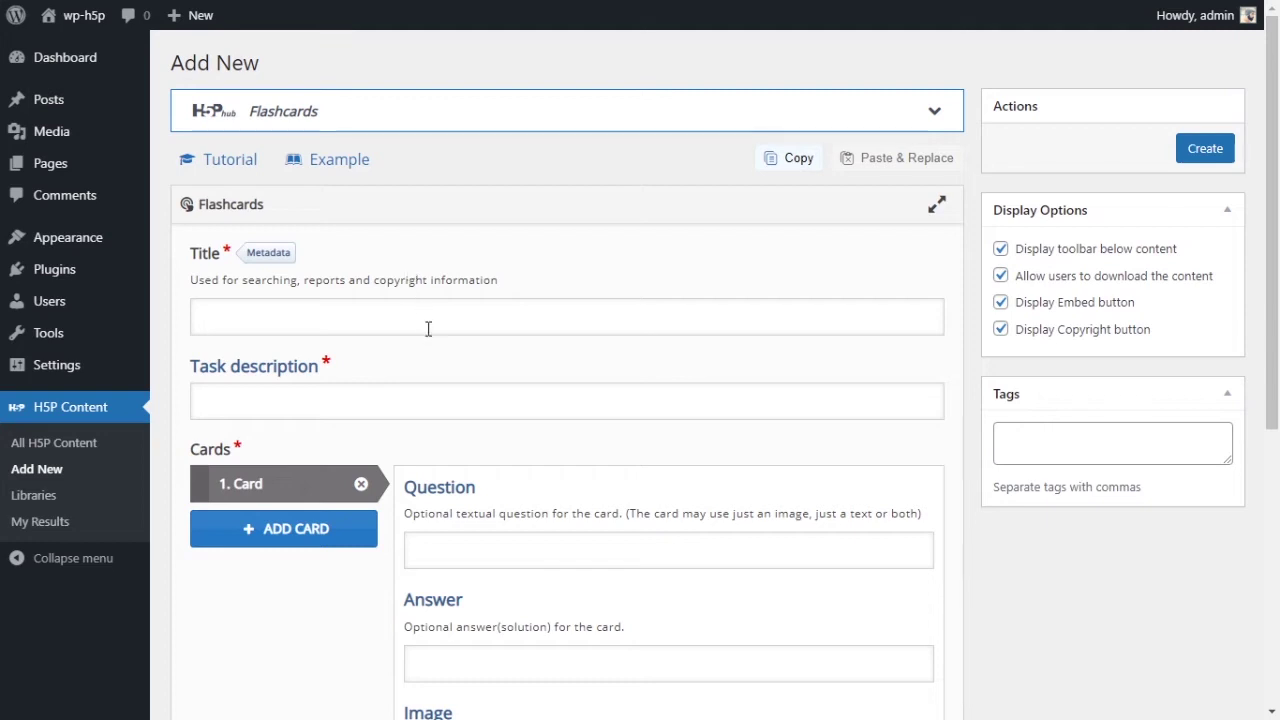
Enter title 'Flash cards' and task description 'Look at the picture, read the questions and write your answers.'.
click(449, 320)
text(Flash)
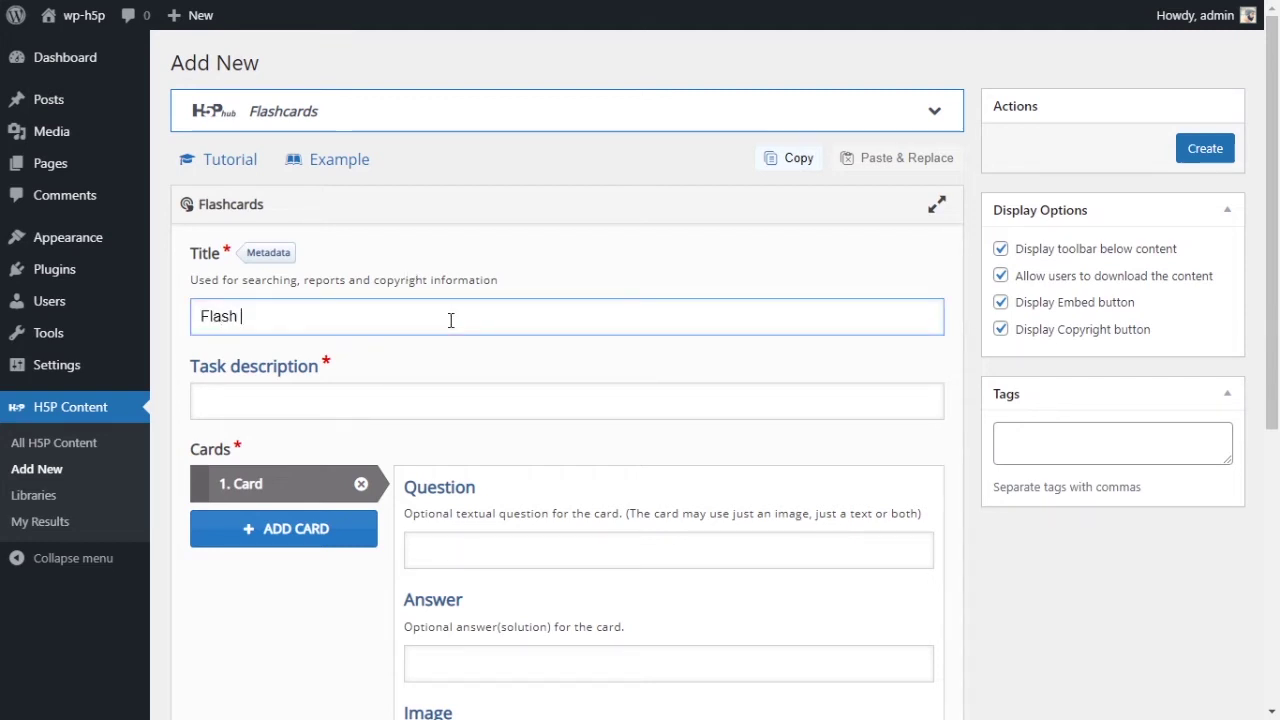
text( cards)
click(370, 398)
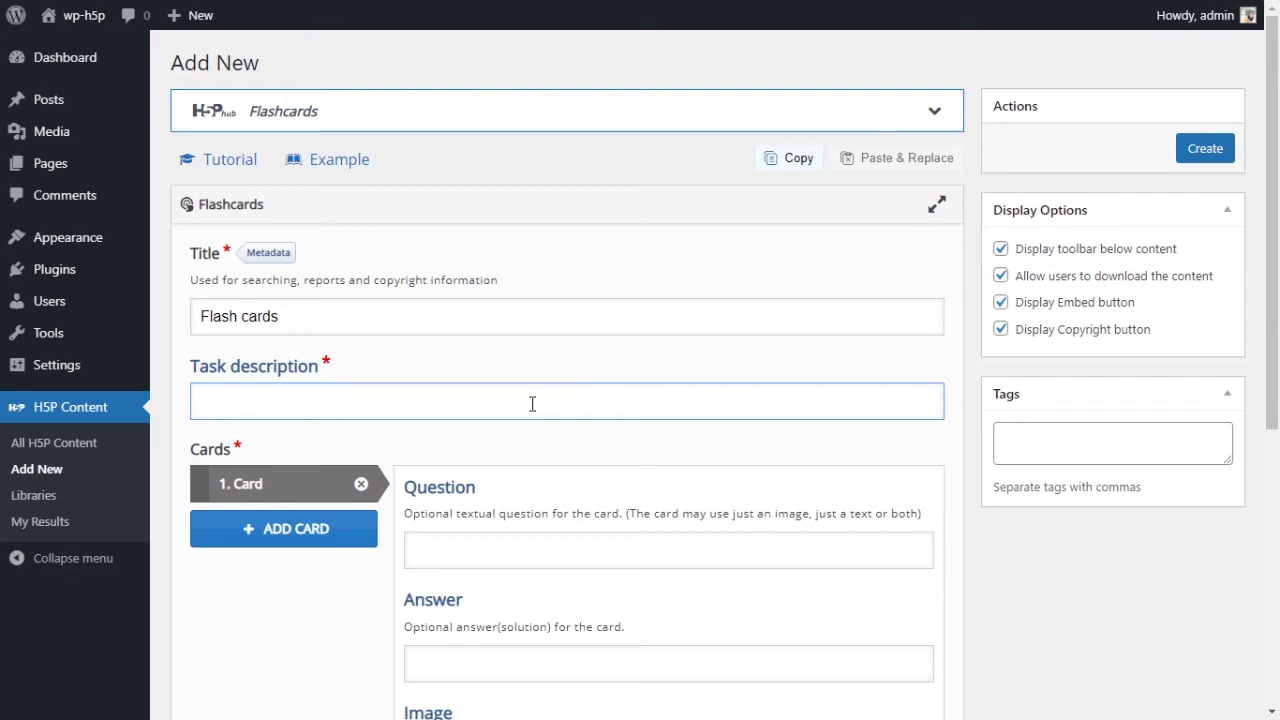
text(ok at the pictu)
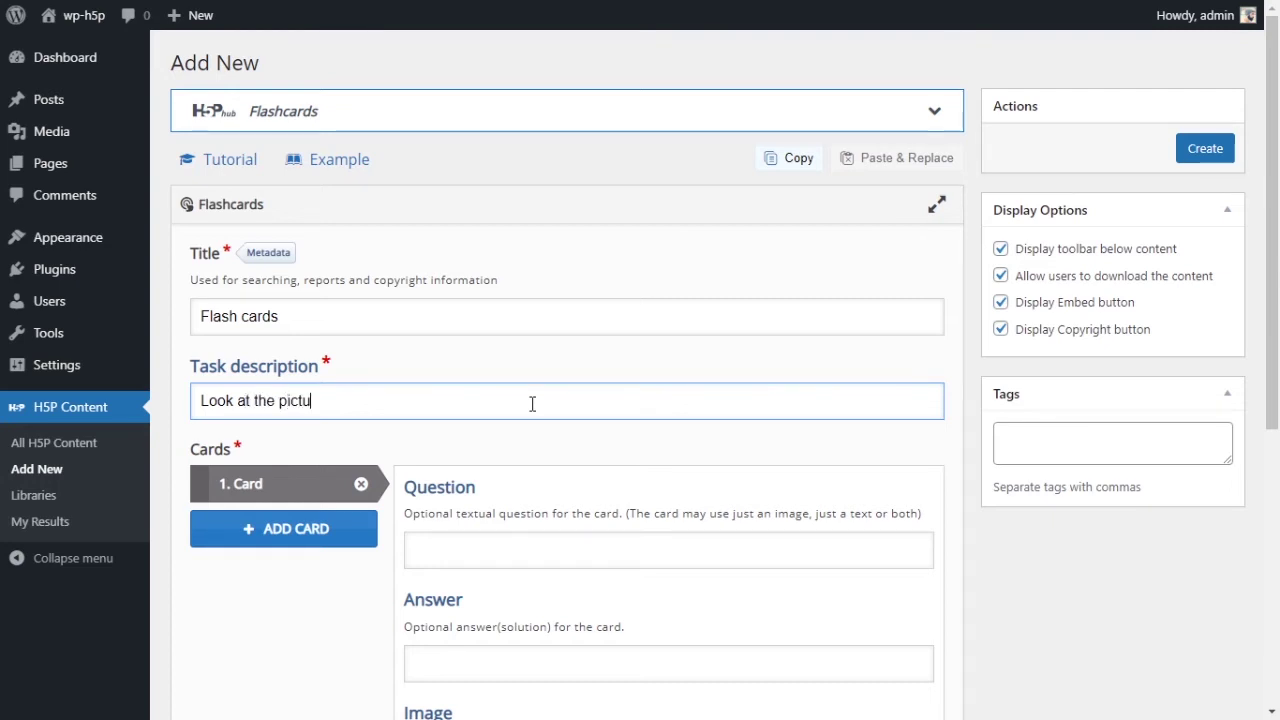
text(re, read the questions and )
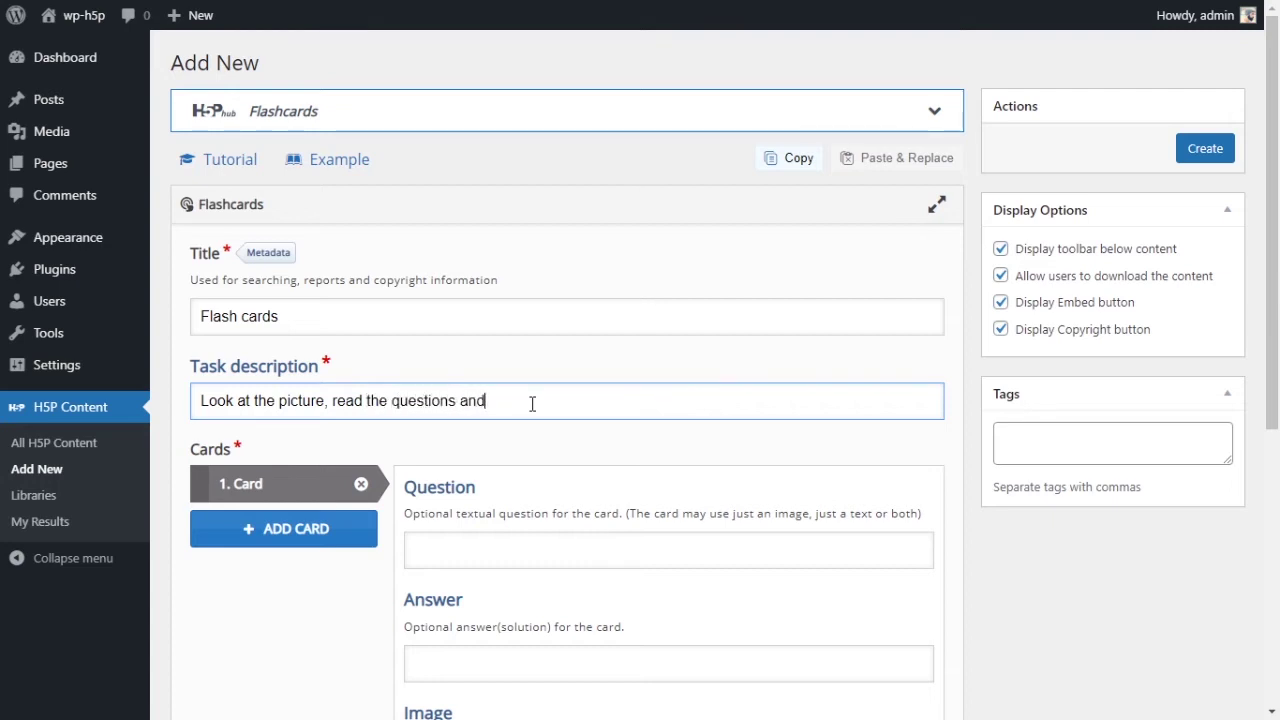
text(write your answers.)
triple_click(370, 392)
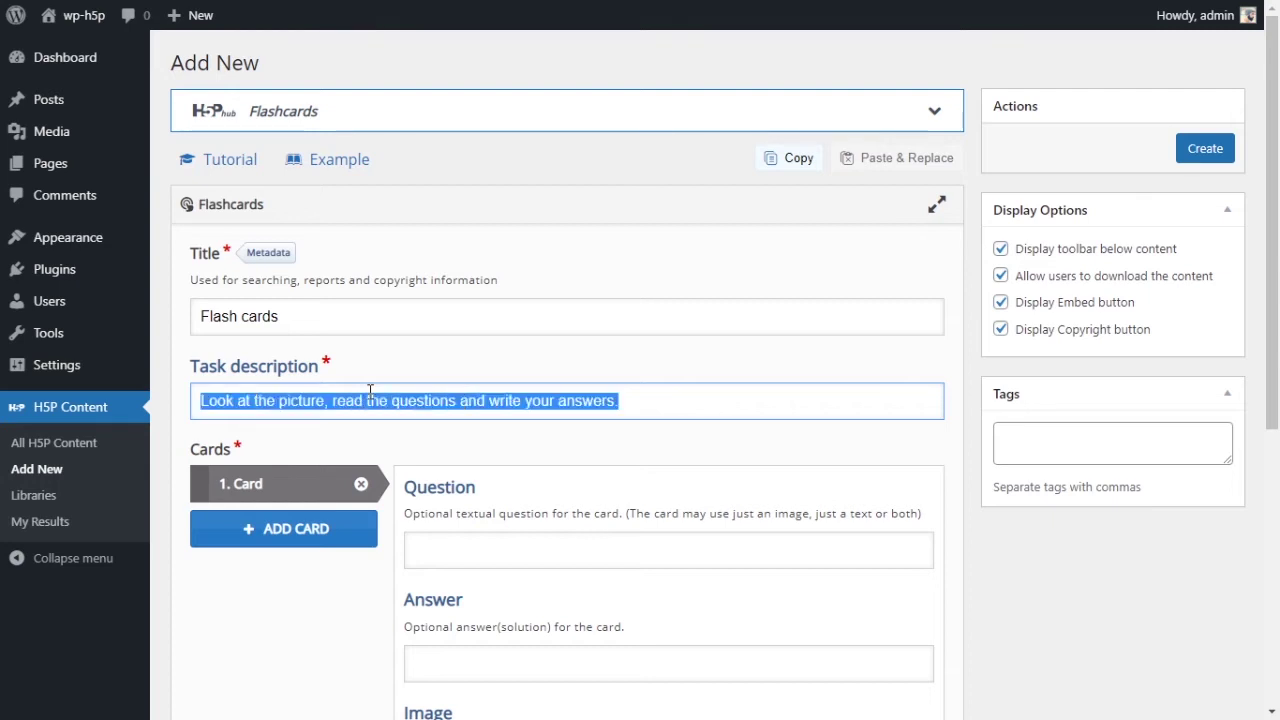
Scroll down to the card fields and place the cursor in the first card's question.
scroll(637, 432, down, 1)
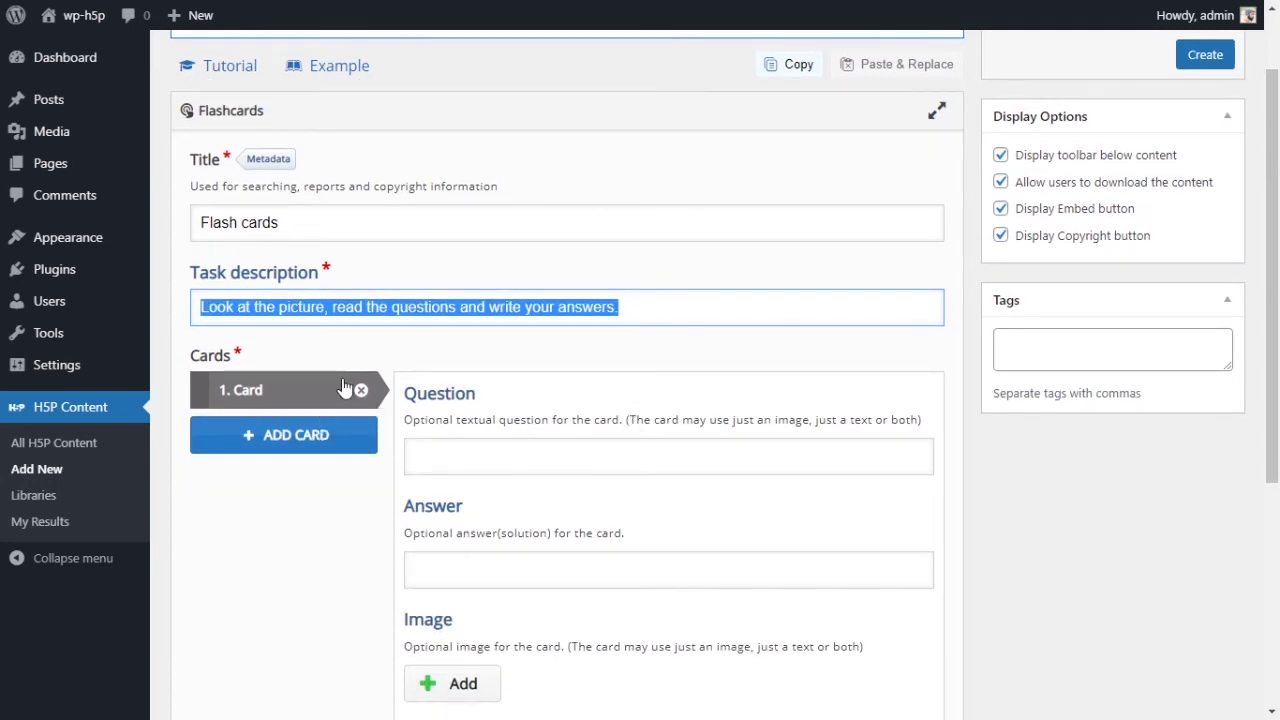
scroll(344, 387, down, 1)
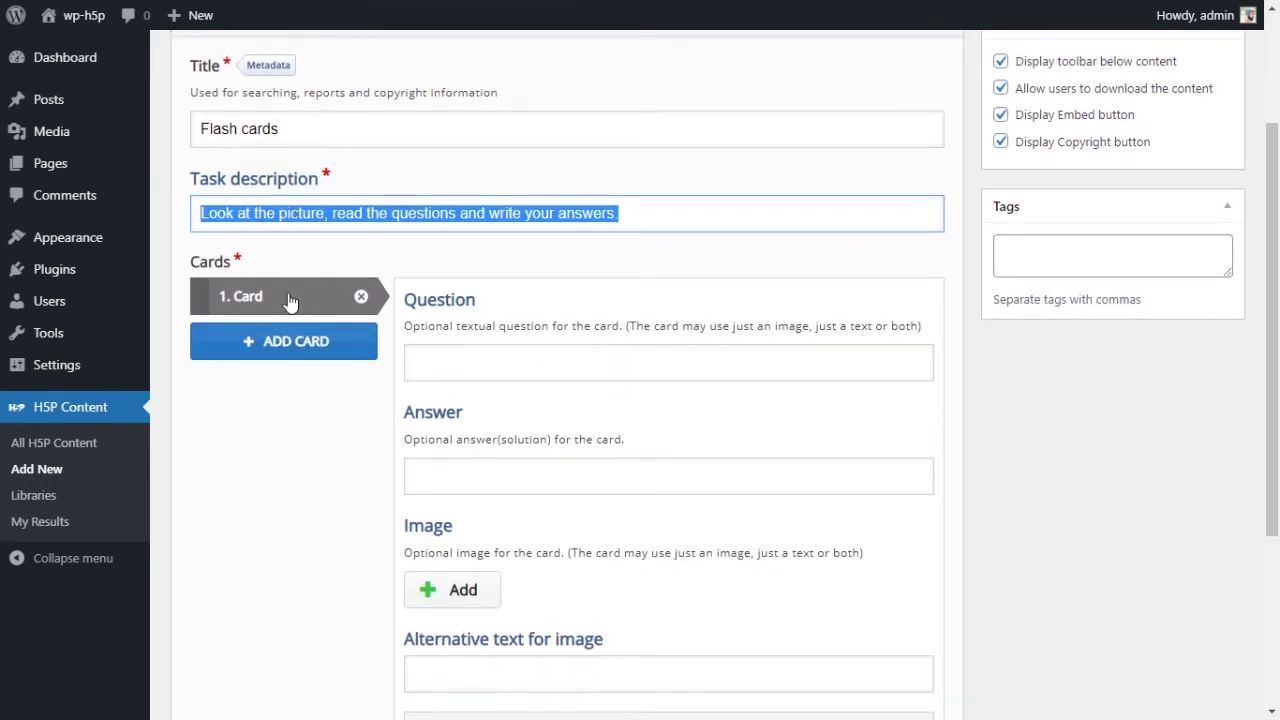
scroll(280, 345, down, 3)
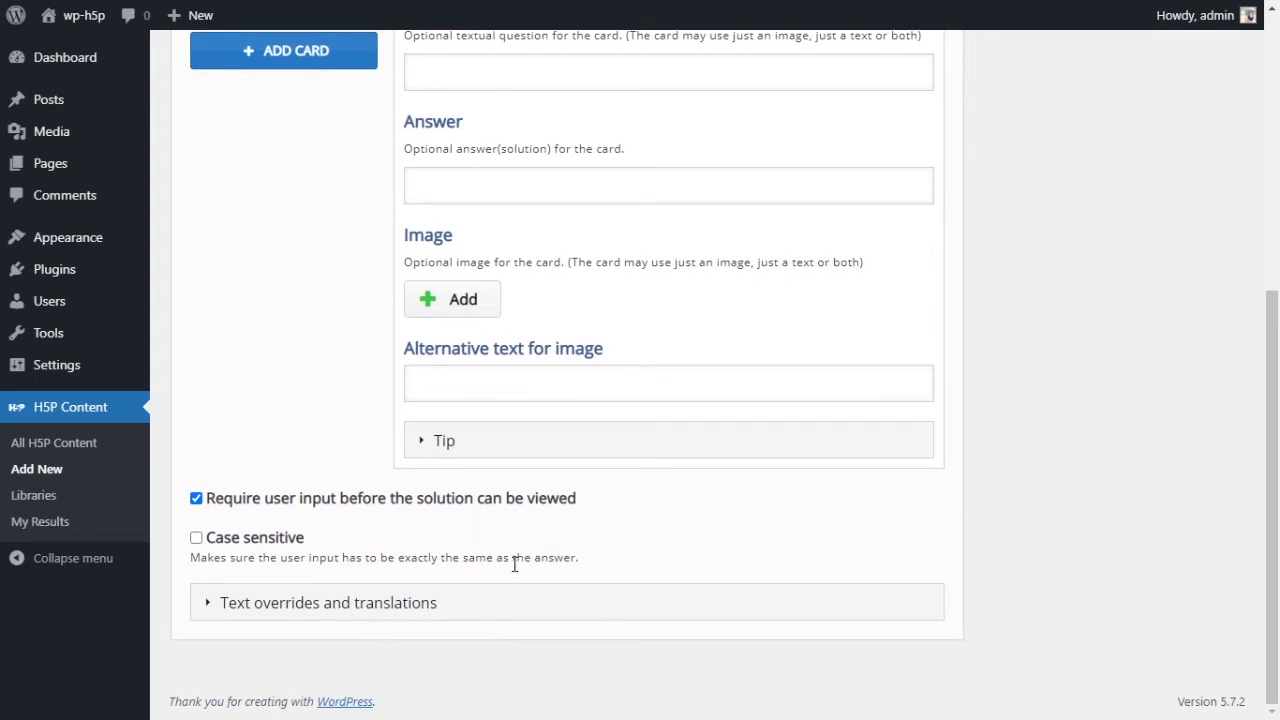
scroll(521, 557, up, 2)
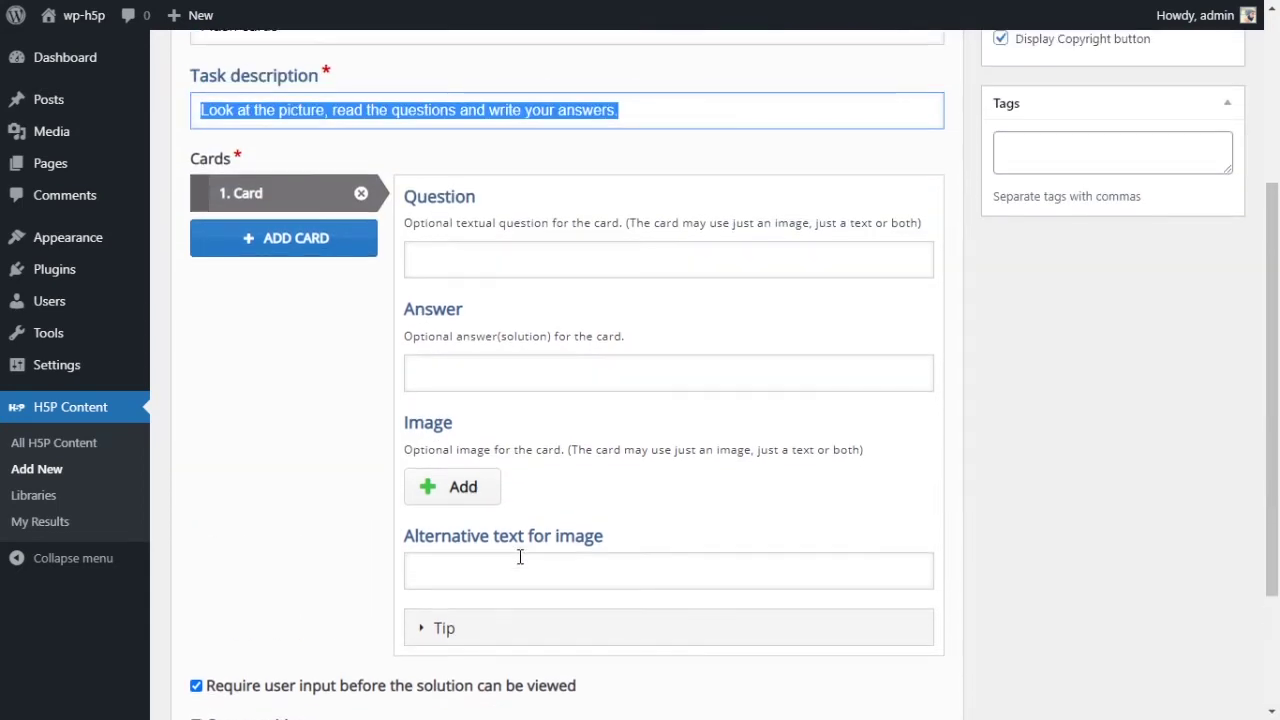
click(540, 260)
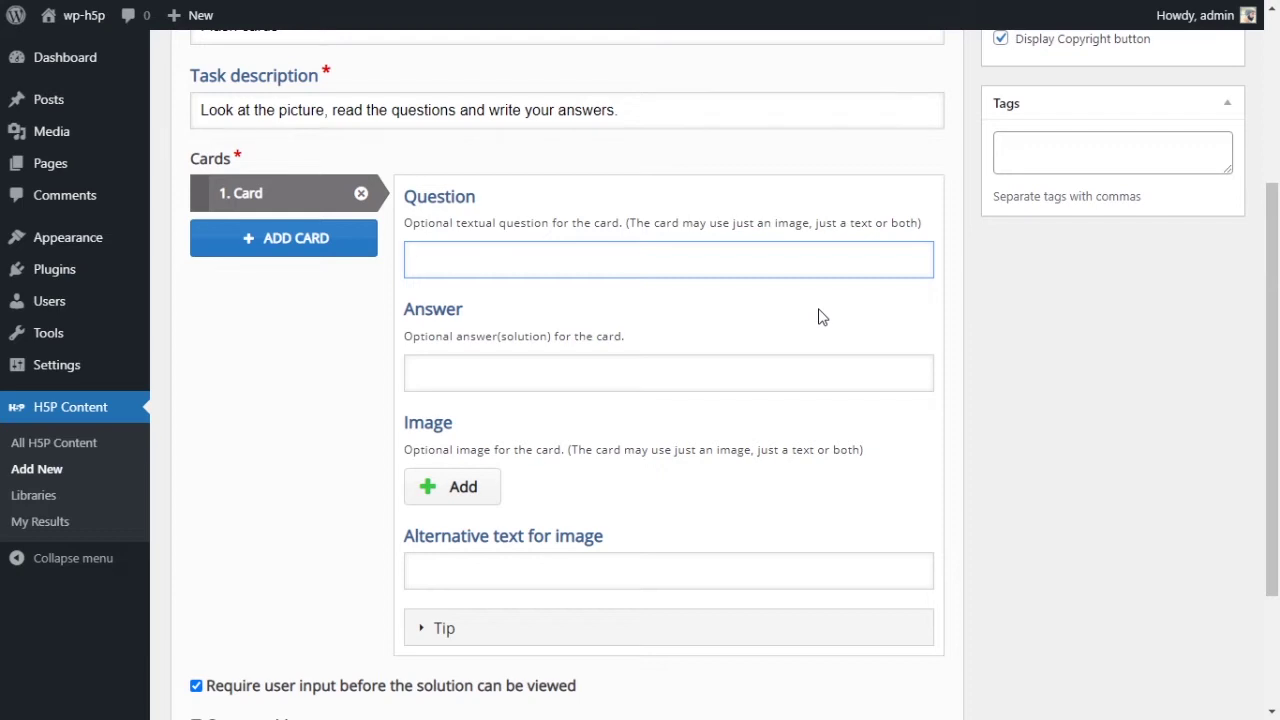
Enter the first card's question 'What animal do you see in the picture?' with answer 'horse'.
text(What animal )
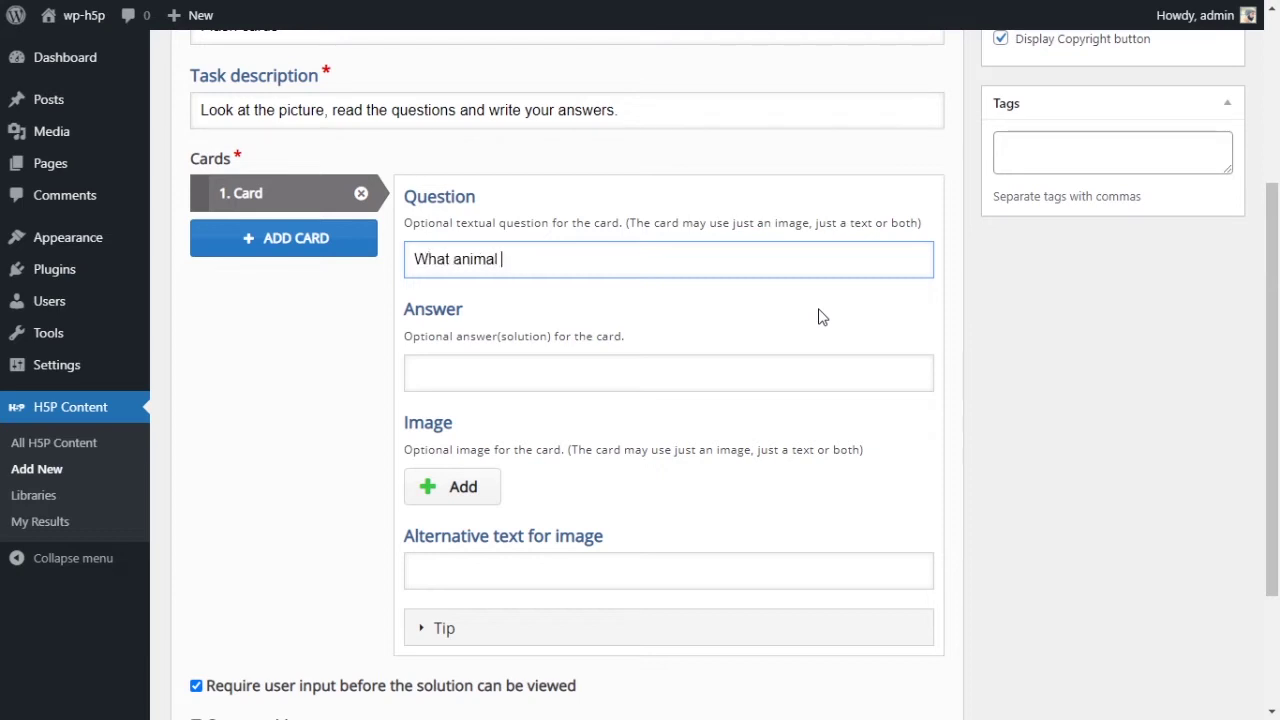
text(do you ee in the picture?)
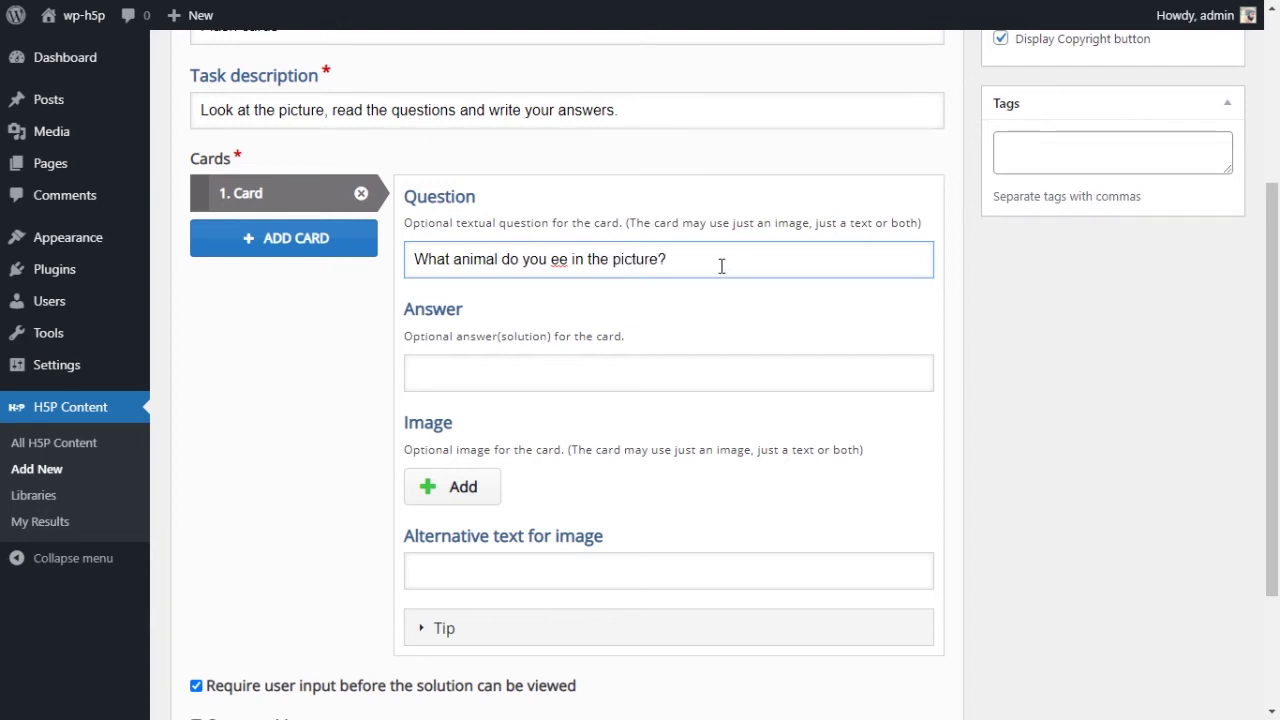
click(551, 260)
text(s)
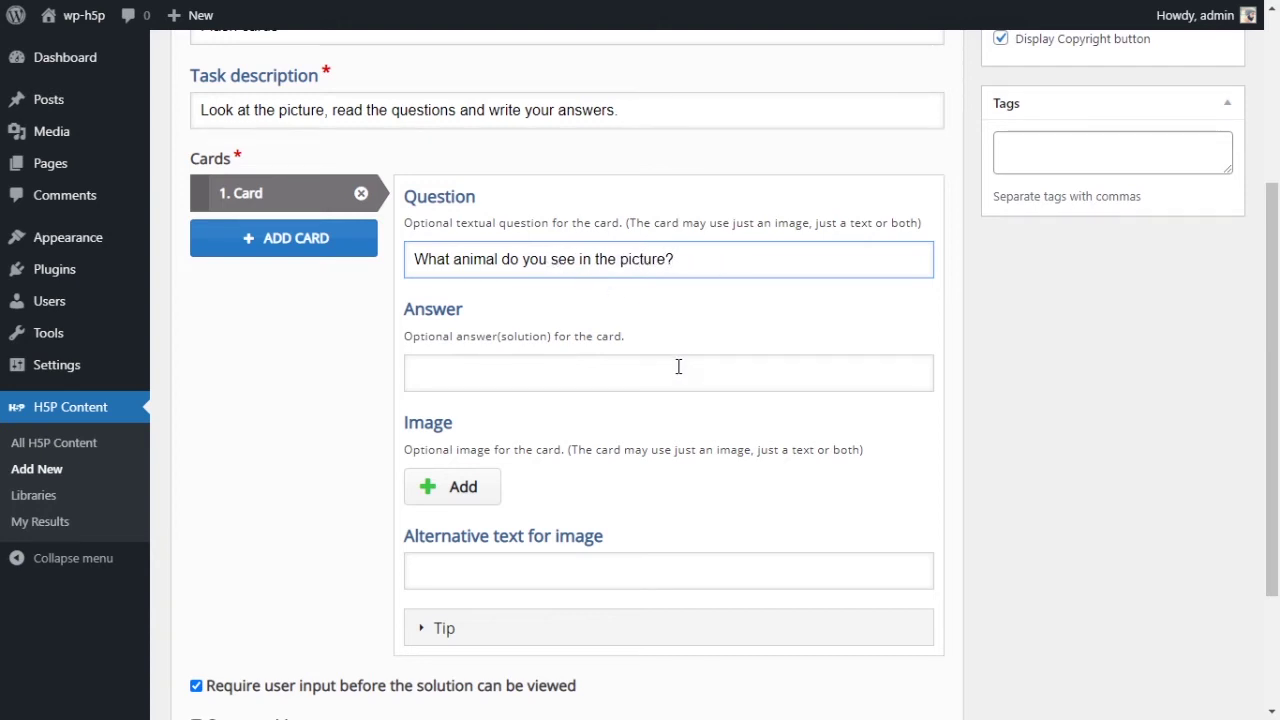
click(689, 376)
text(horse)
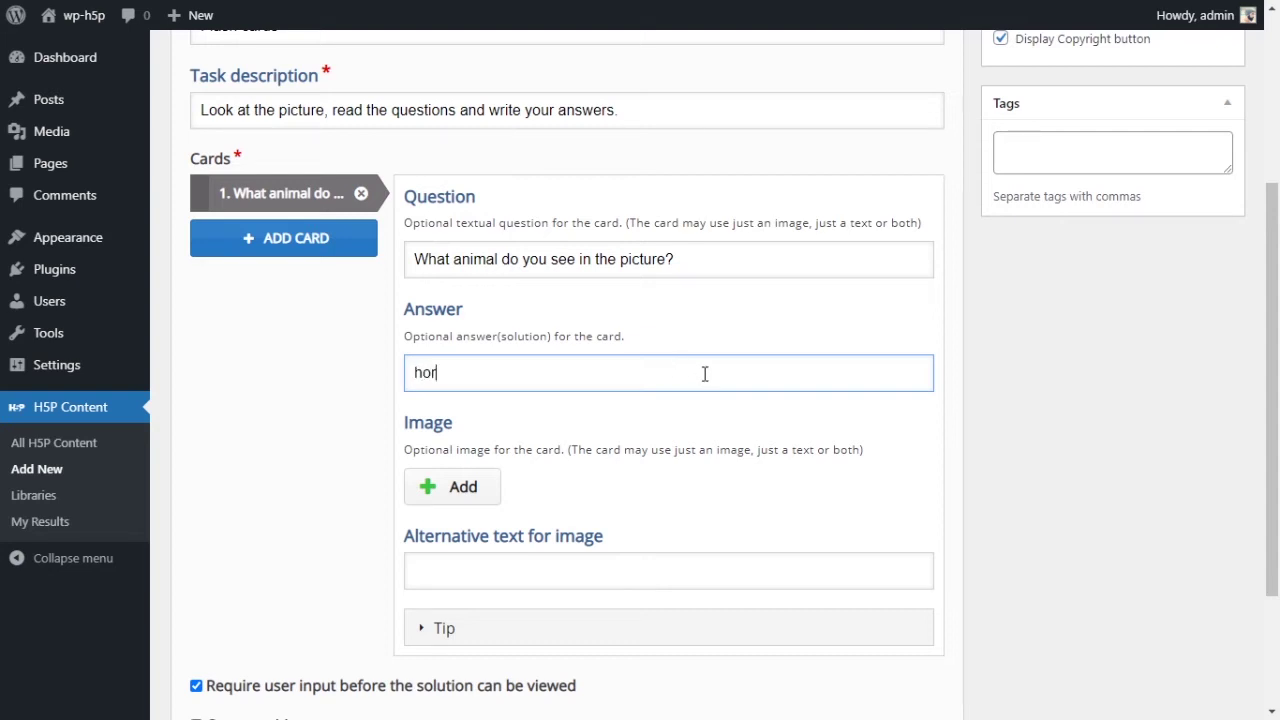
Add the horse image to the first card with alternative text 'horse'.
click(463, 486)
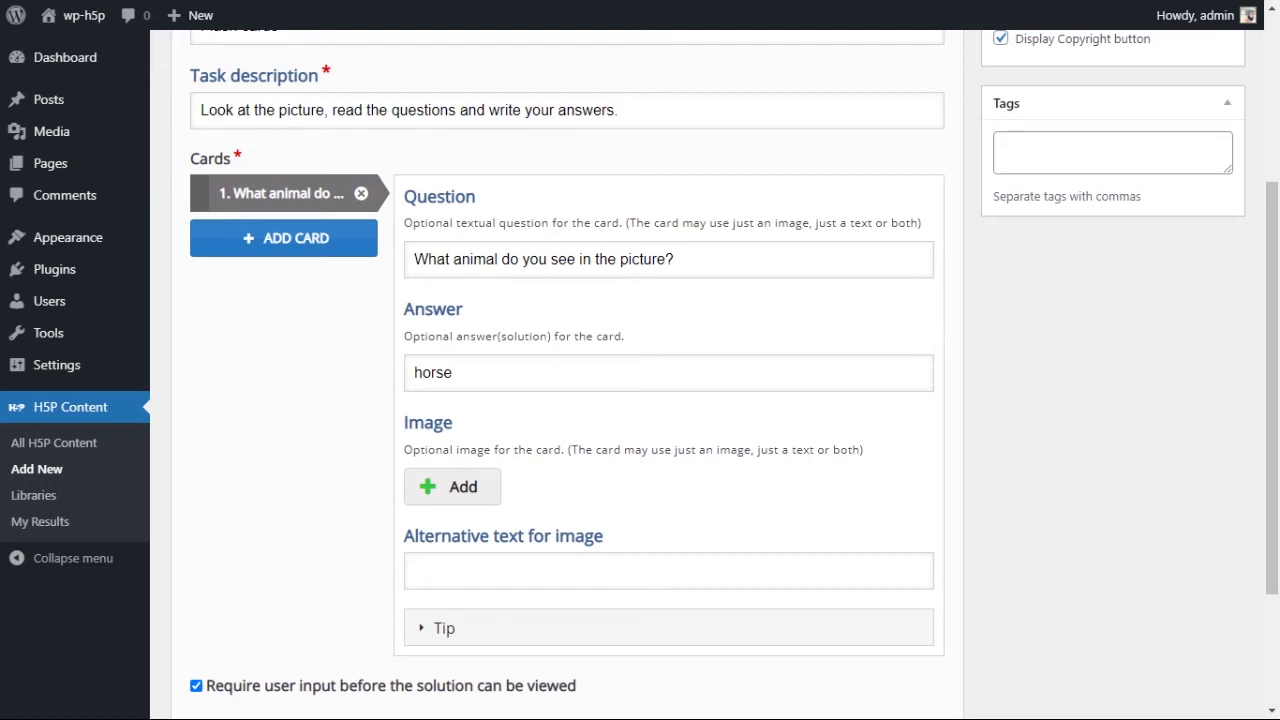
scroll(611, 507, down, 1)
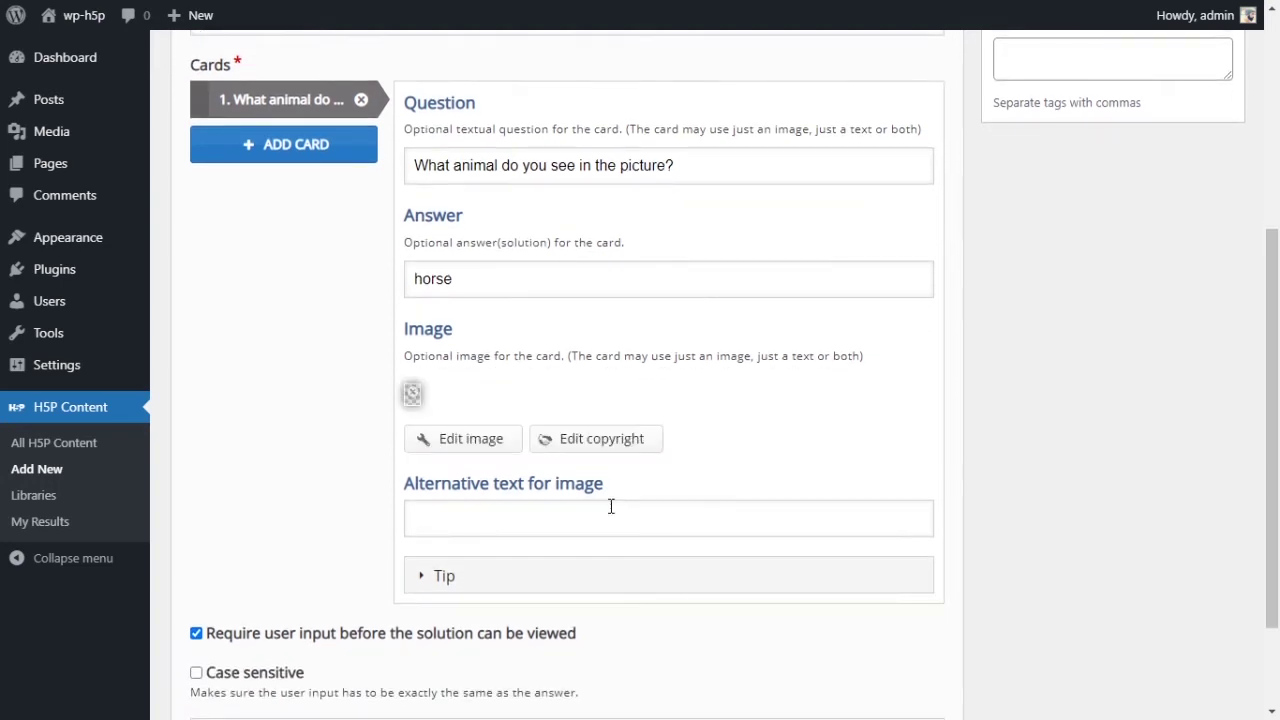
click(552, 588)
text(h)
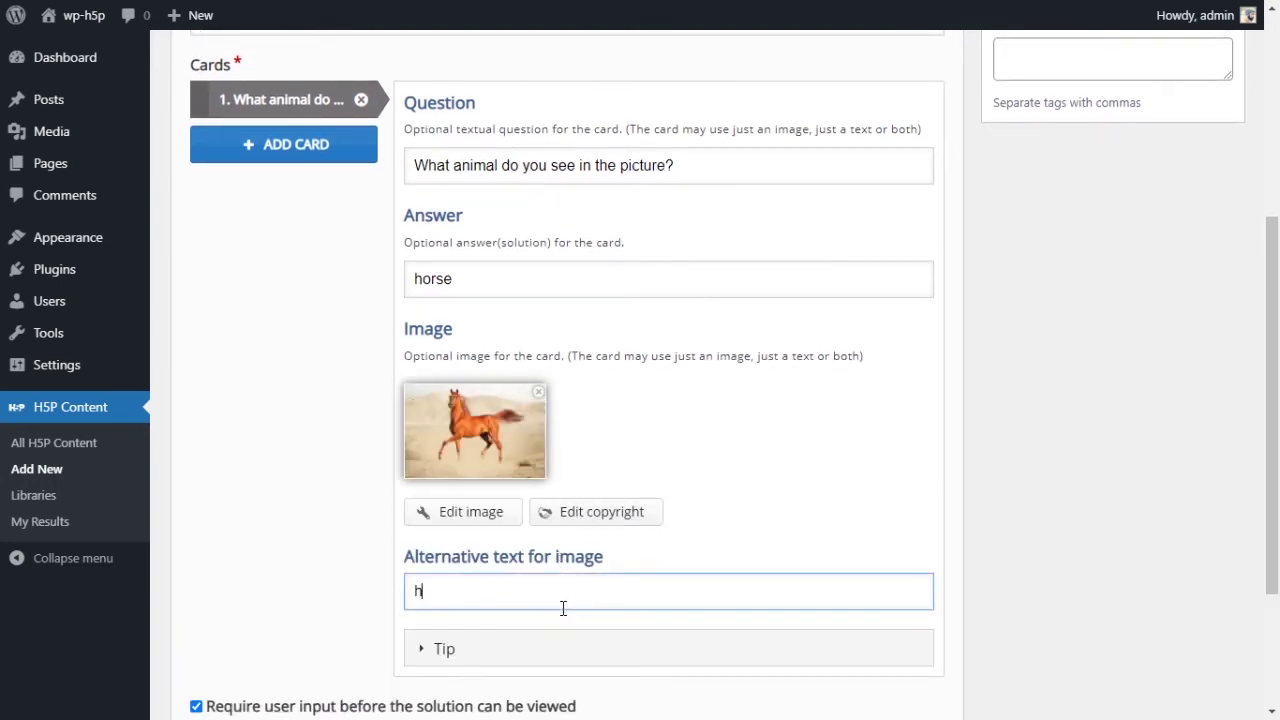
text(orse)
click(826, 472)
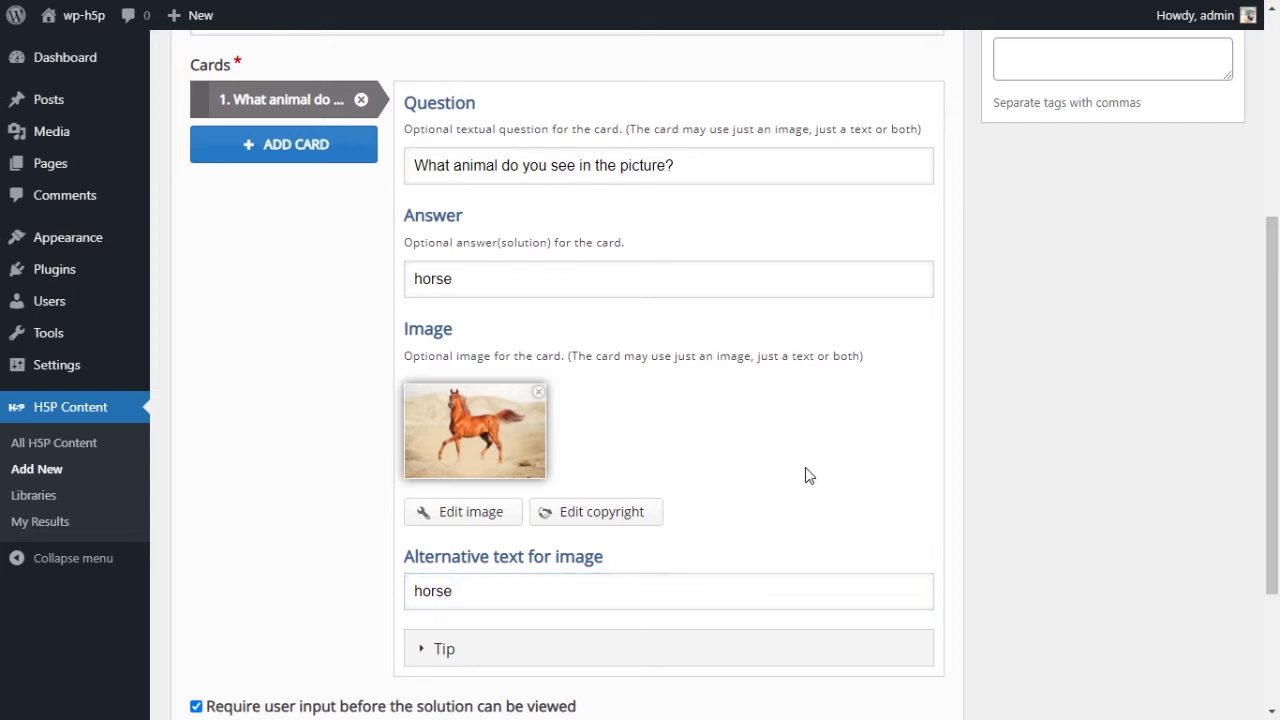
scroll(806, 474, down, 1)
Give the horse card the tip 'People ride this animal'.
click(448, 558)
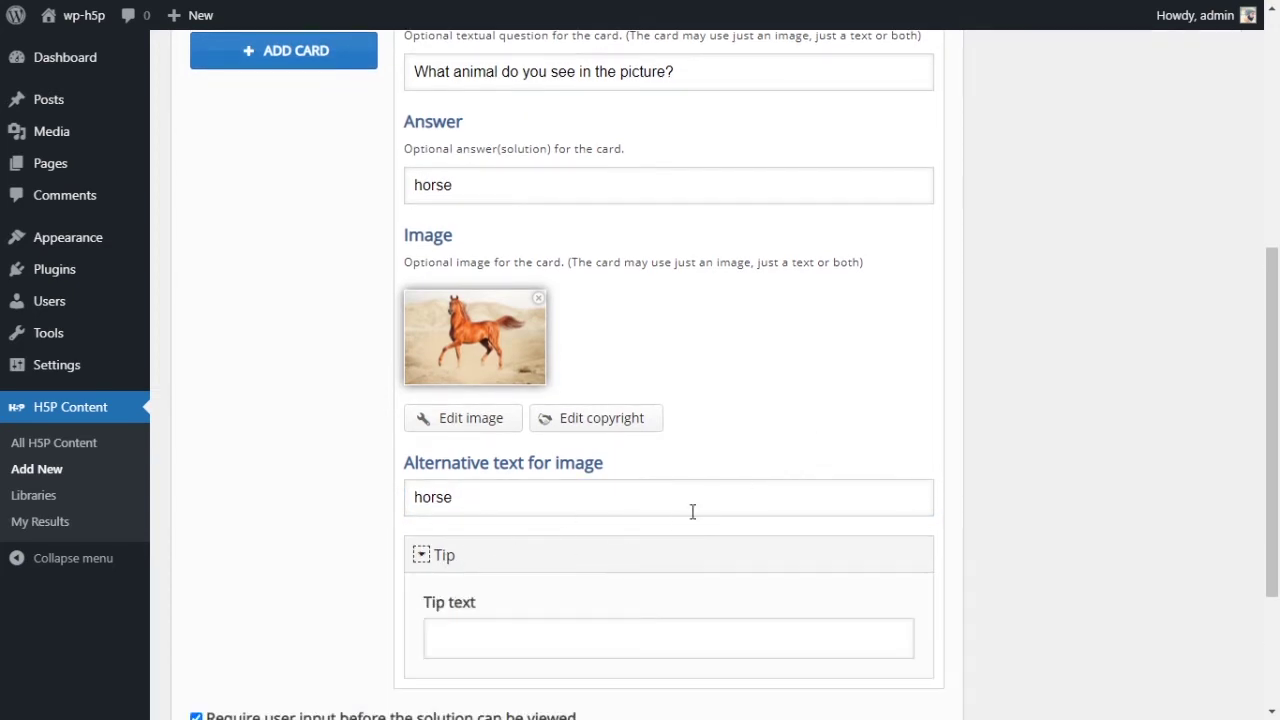
scroll(691, 511, down, 1)
click(572, 558)
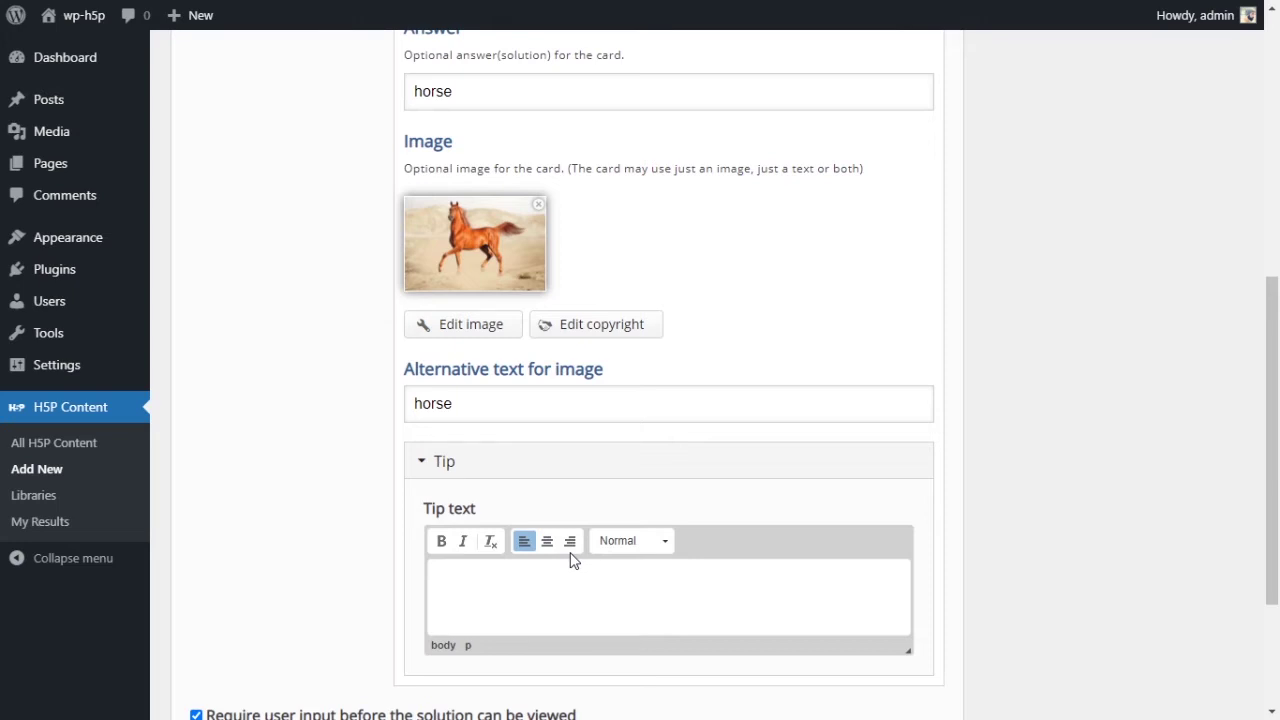
text(People ride this animal)
scroll(826, 370, down, 1)
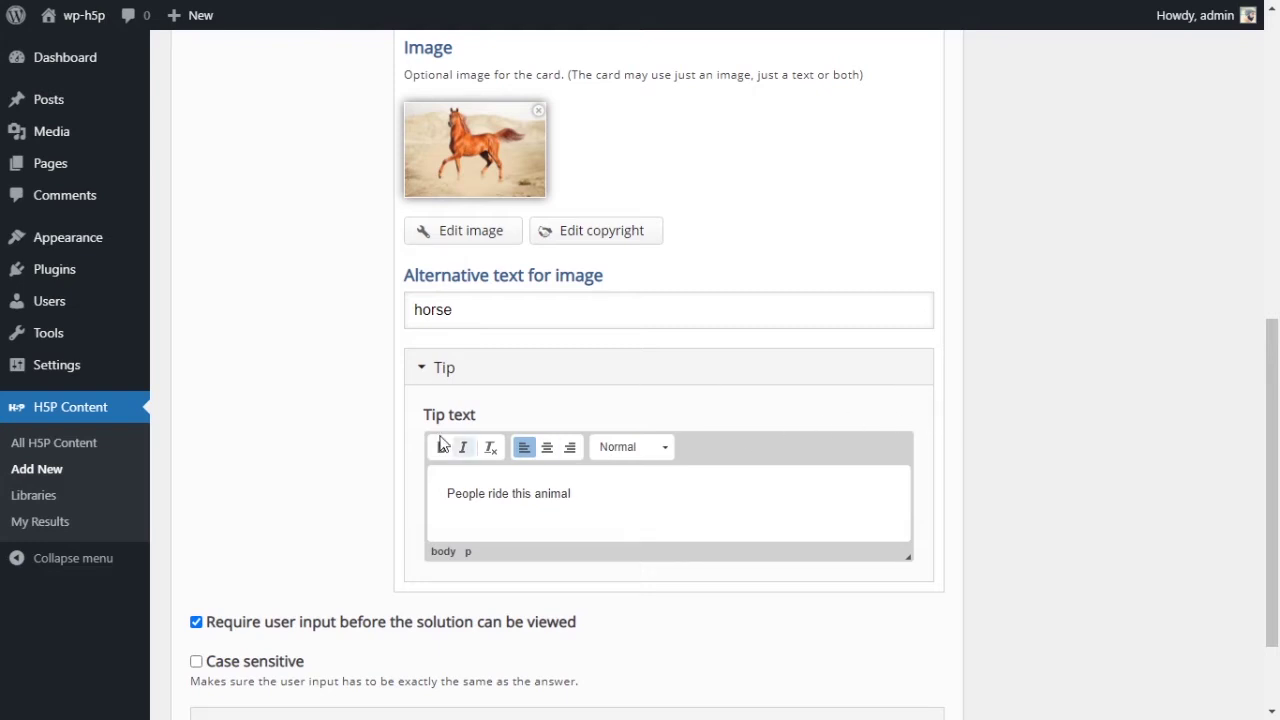
scroll(340, 413, down, 1)
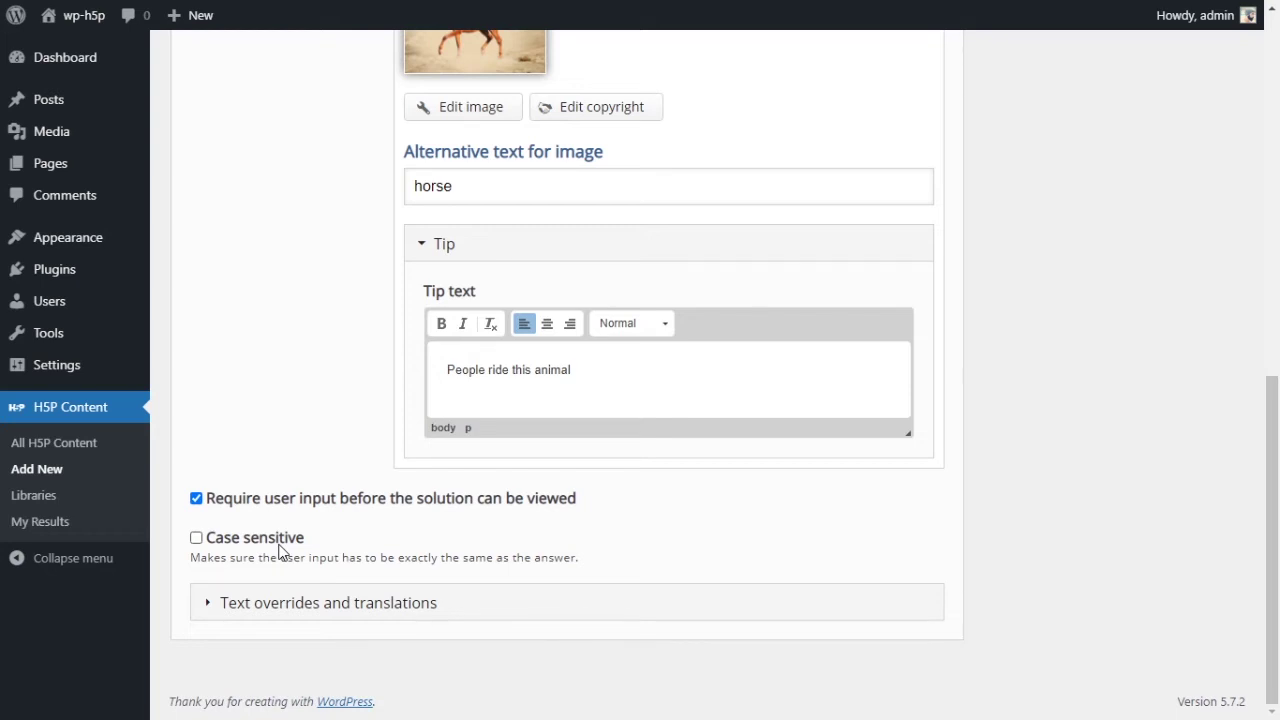
click(240, 605)
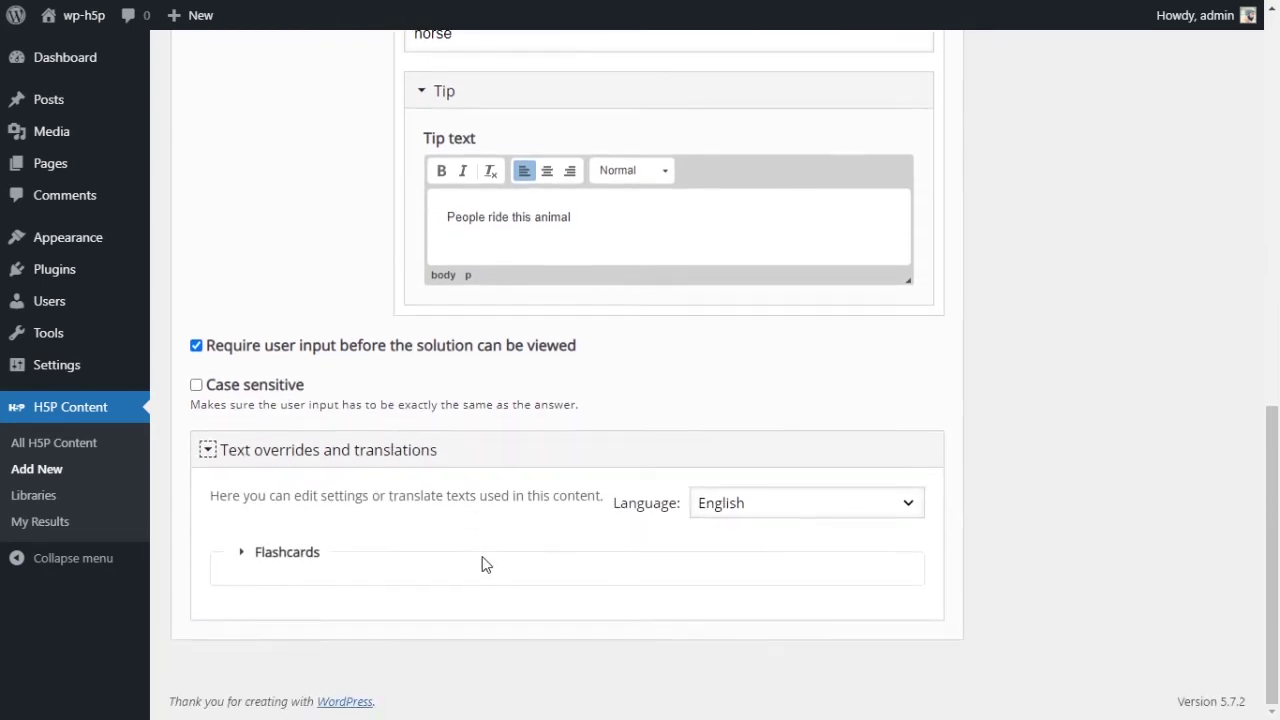
Expand and review the Flashcards text override fields.
click(263, 560)
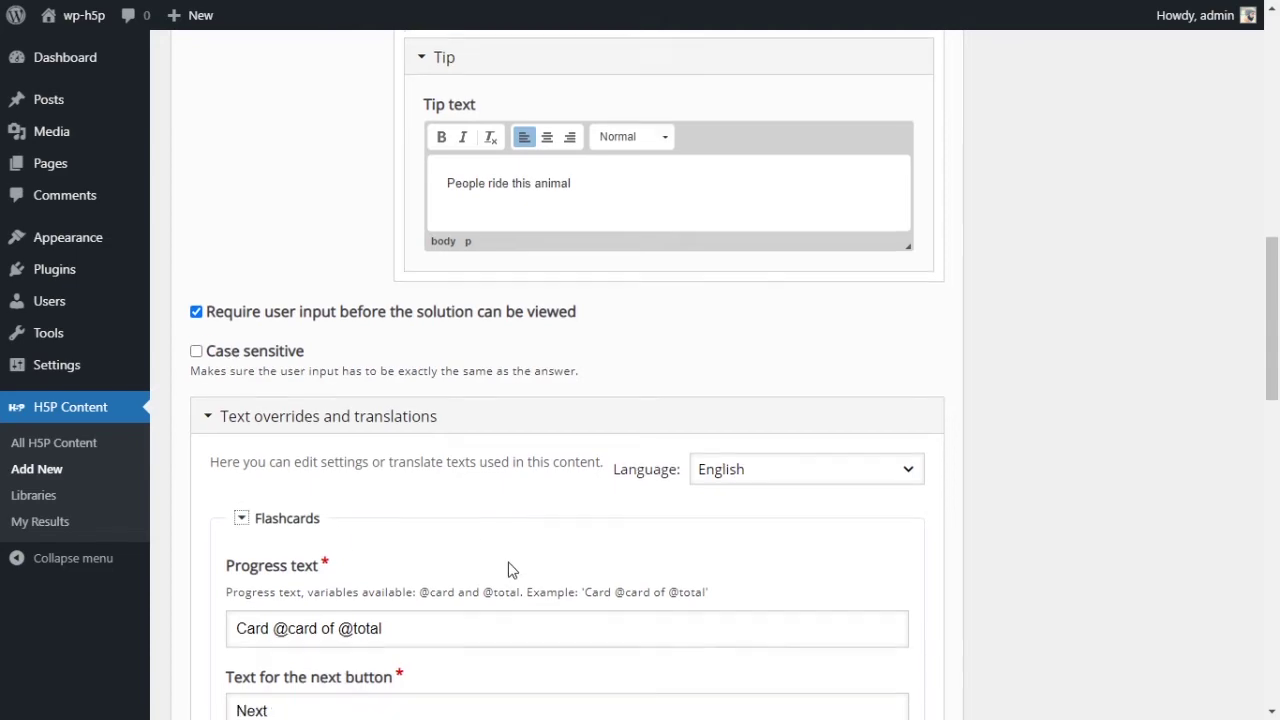
scroll(511, 380, down, 2)
scroll(400, 357, down, 2)
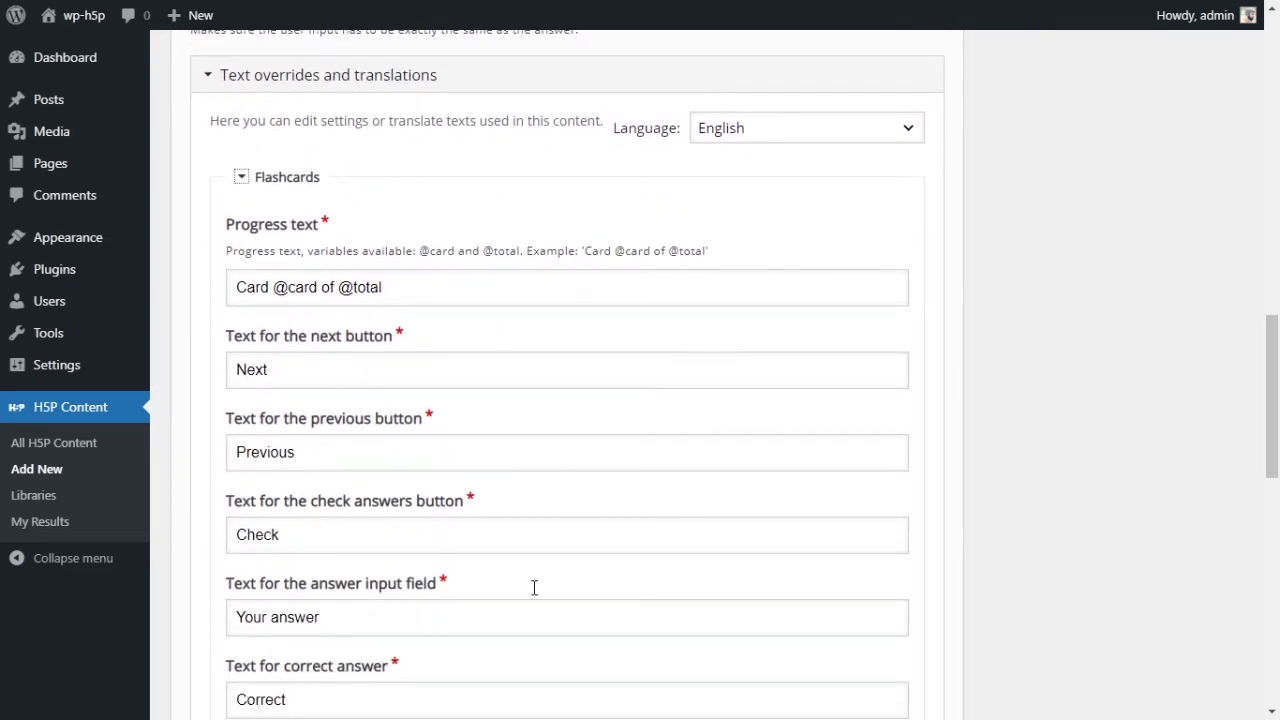
scroll(571, 477, up, 3)
scroll(571, 409, down, 3)
scroll(670, 574, up, 3)
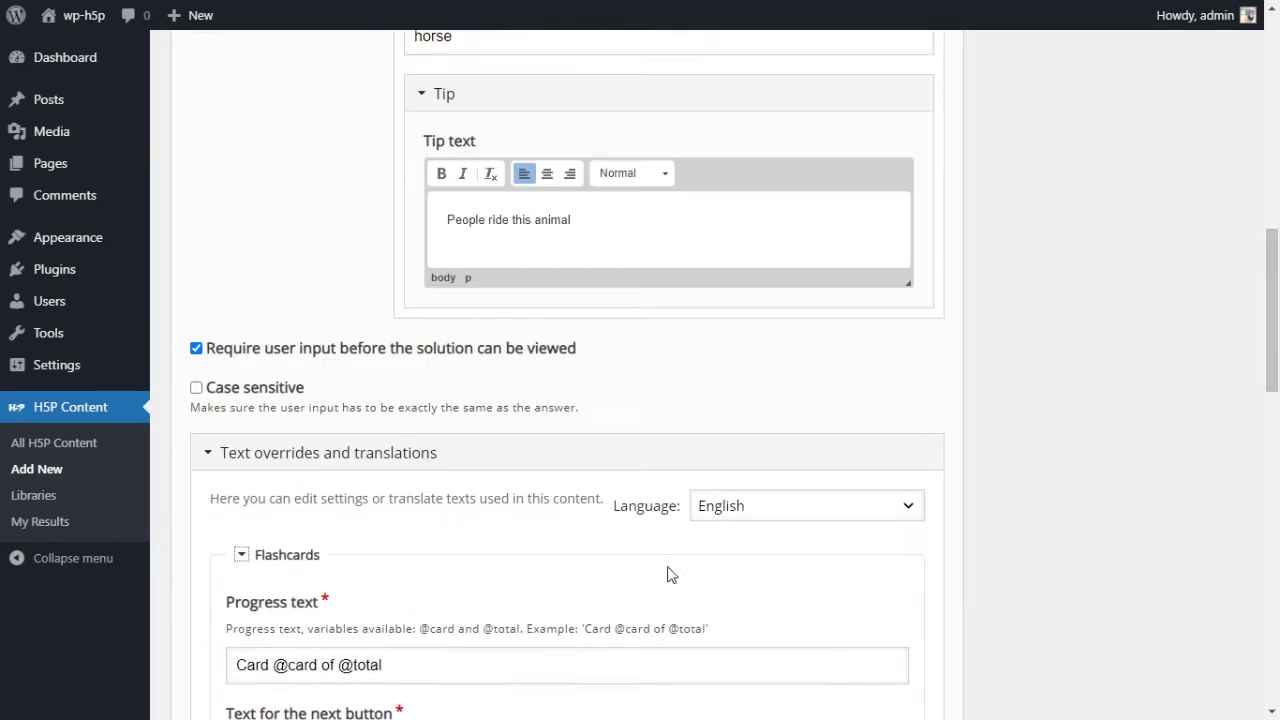
scroll(670, 574, up, 4)
scroll(651, 509, up, 3)
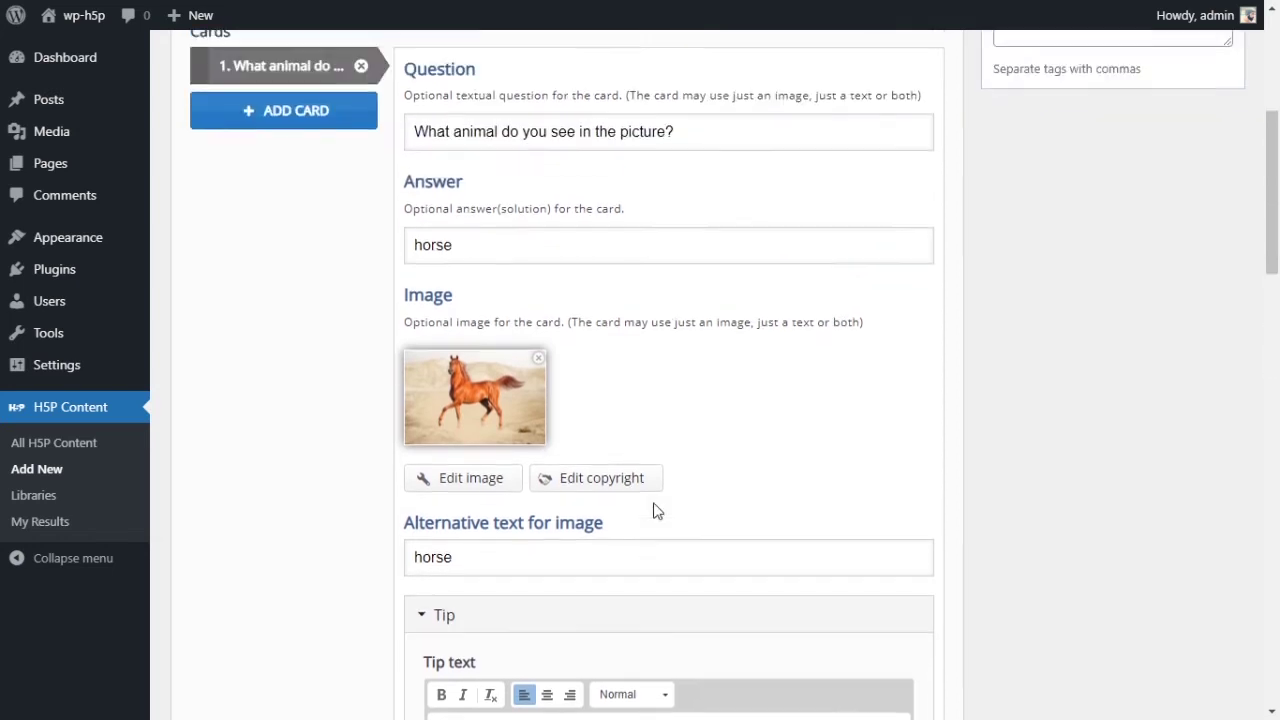
Add an empty second card and collapse the text overrides section.
click(300, 251)
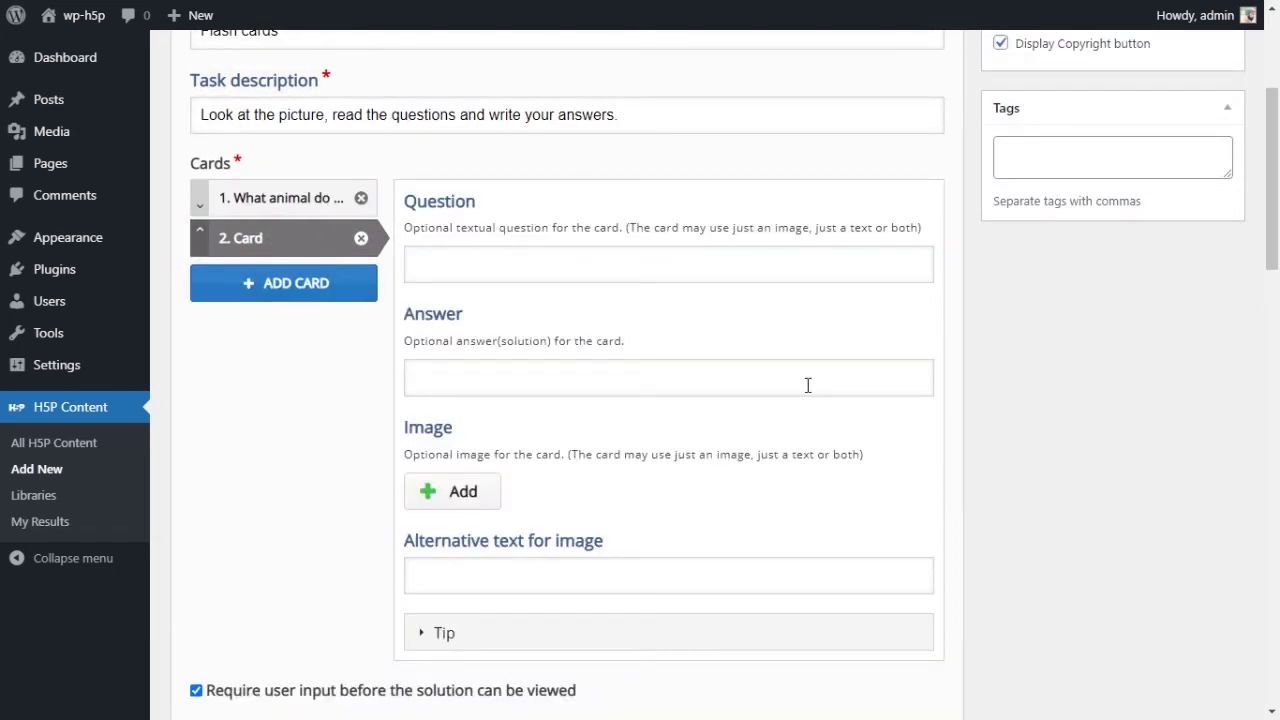
scroll(611, 403, down, 3)
scroll(481, 440, up, 2)
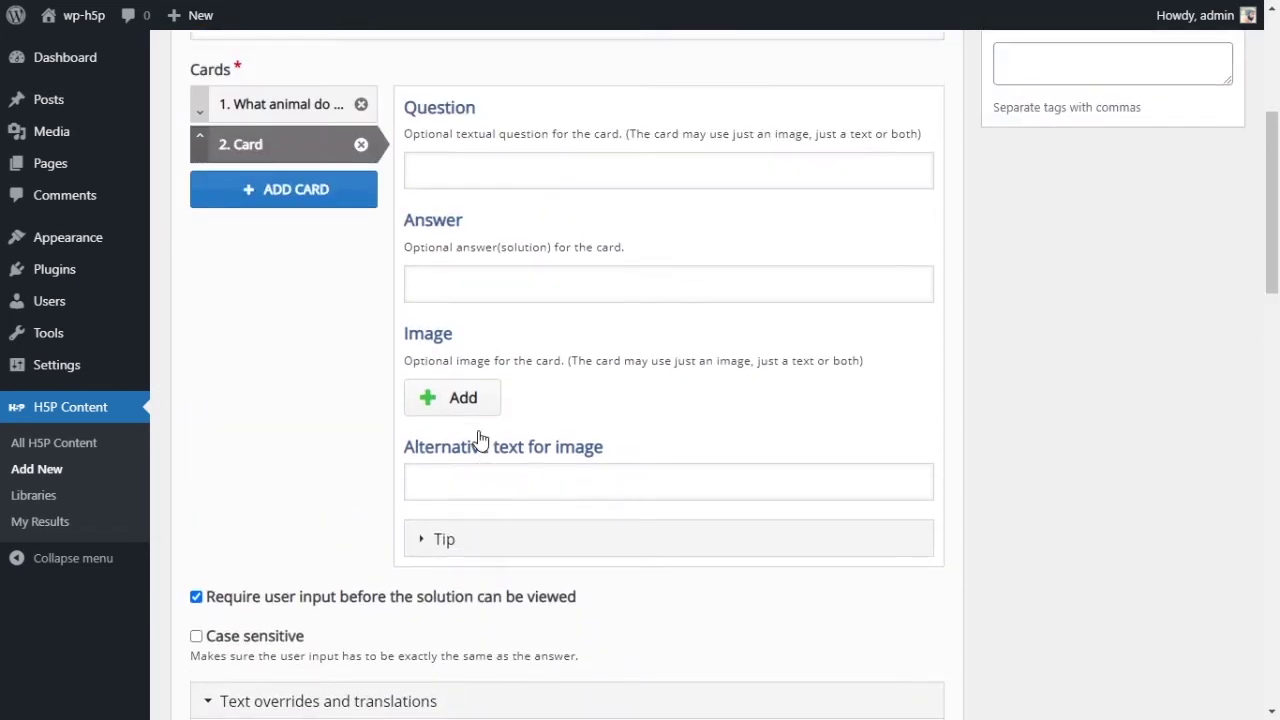
scroll(429, 363, down, 8)
scroll(431, 372, up, 5)
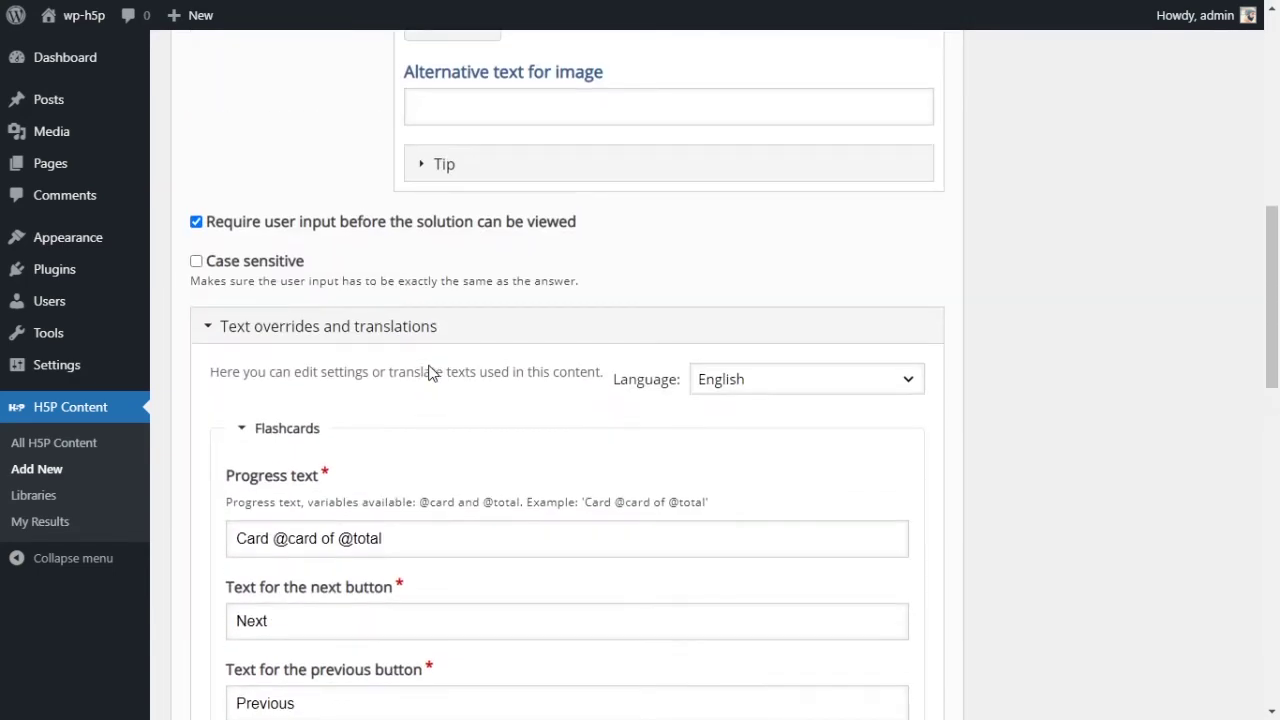
click(200, 330)
scroll(389, 536, up, 2)
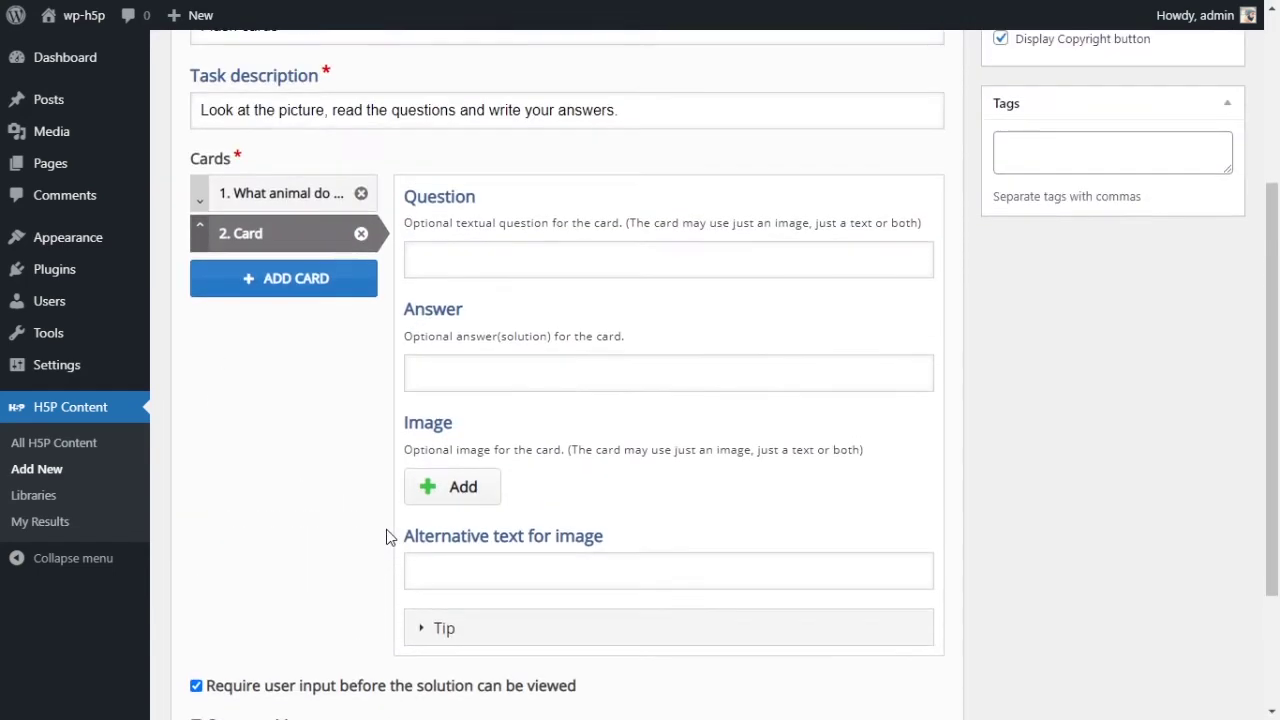
click(494, 251)
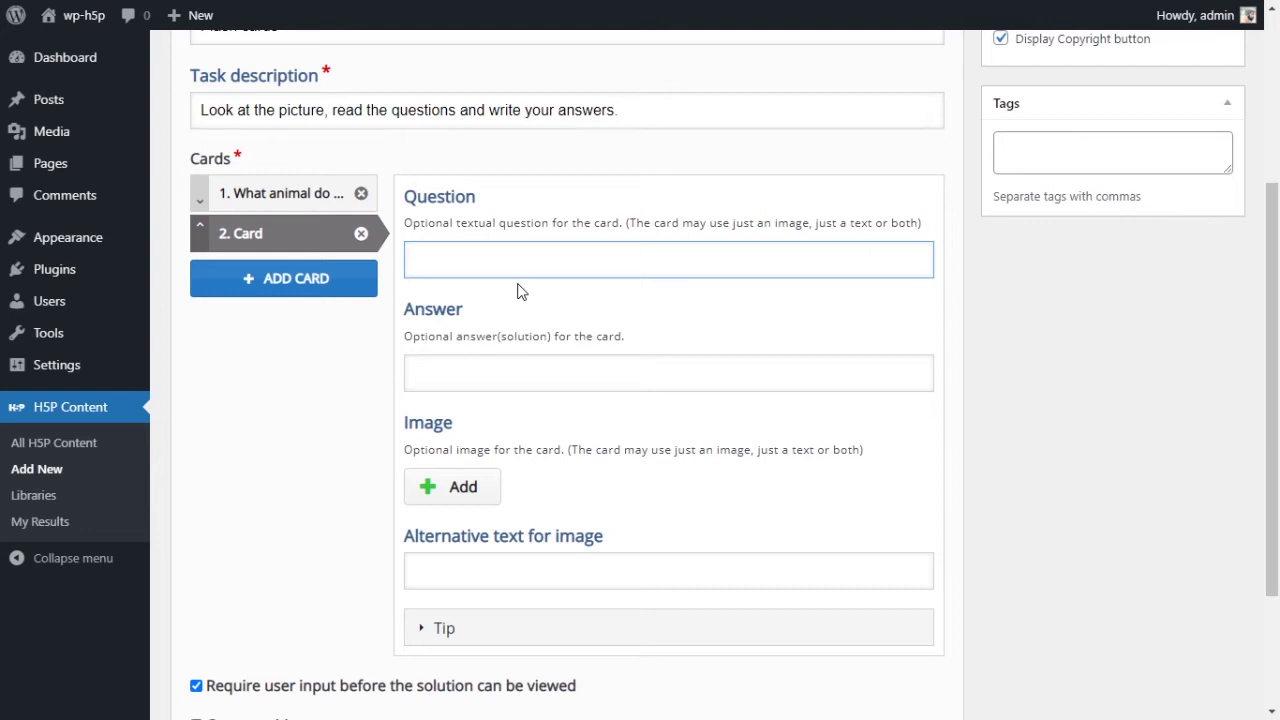
Enter the second card's question 'What fruit is this?' with answer 'grapefruit'.
text(Wha)
text(t fuit io)
key(BackSpace)
key(BackSpace)
key(BackSpace)
text(ruit is th)
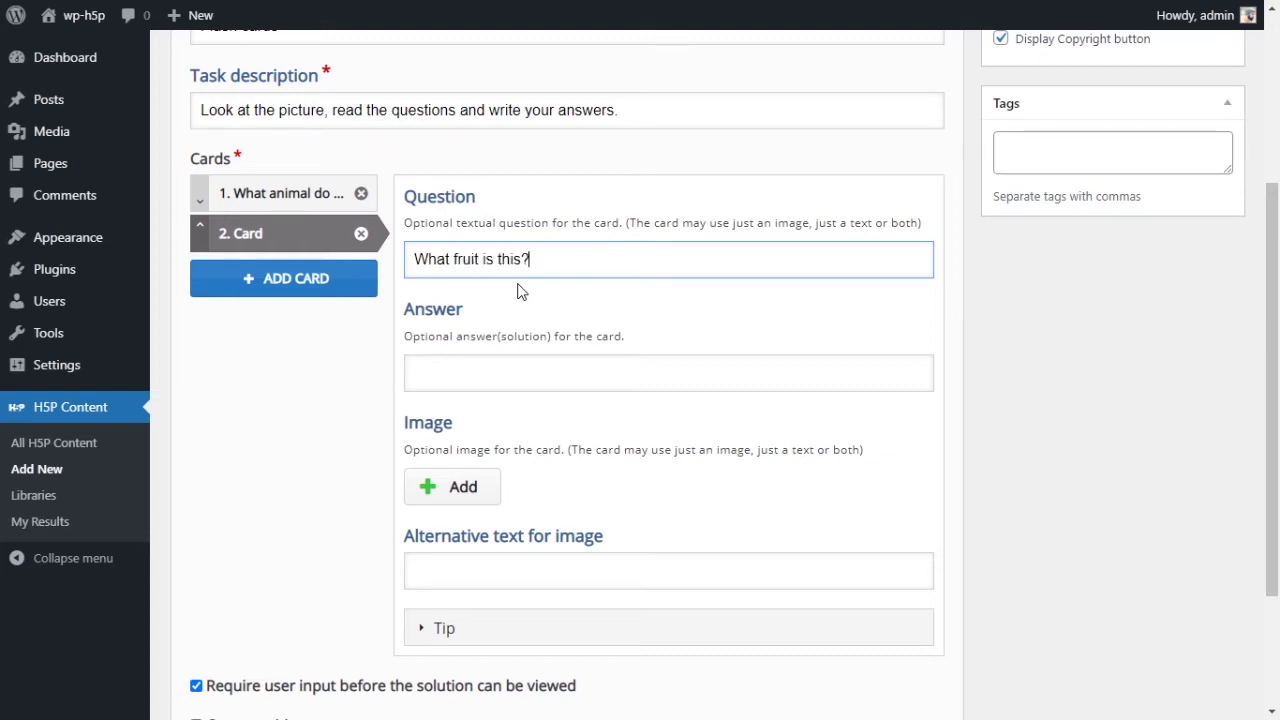
click(682, 374)
text(gra)
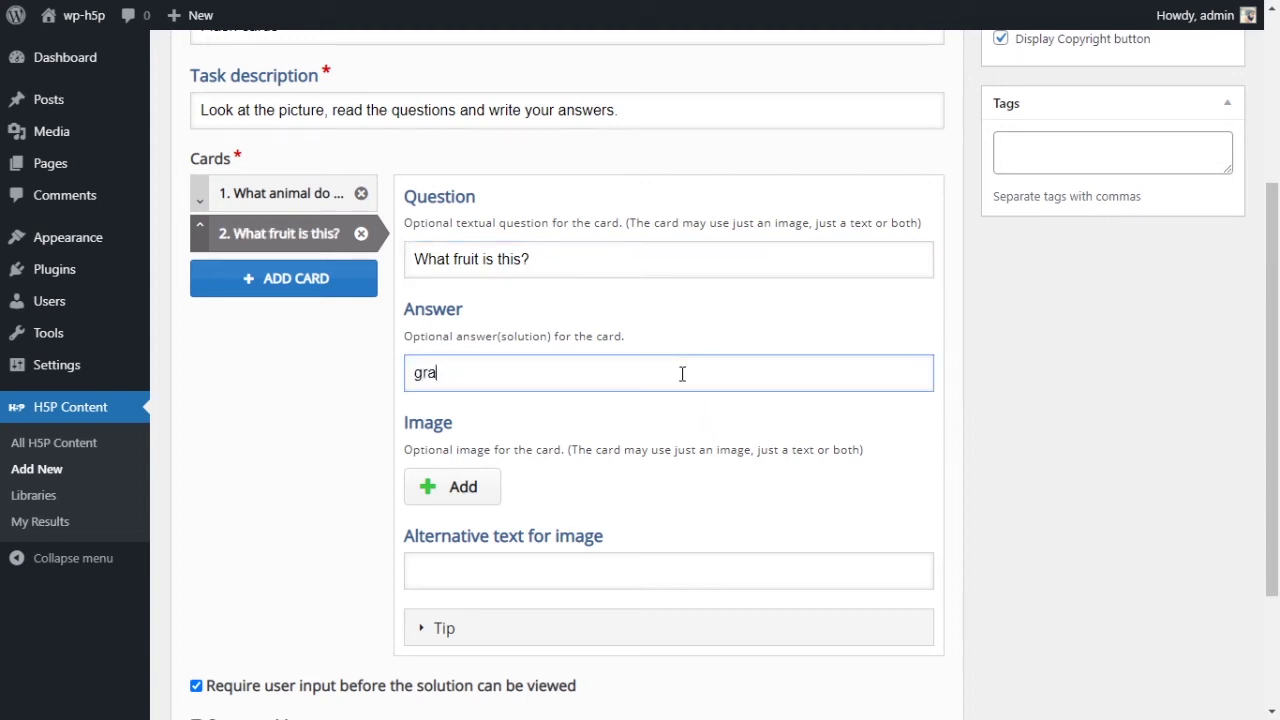
text(pefruit)
Upload the grapefruit picture to the second card with alternative text 'gf'.
click(476, 486)
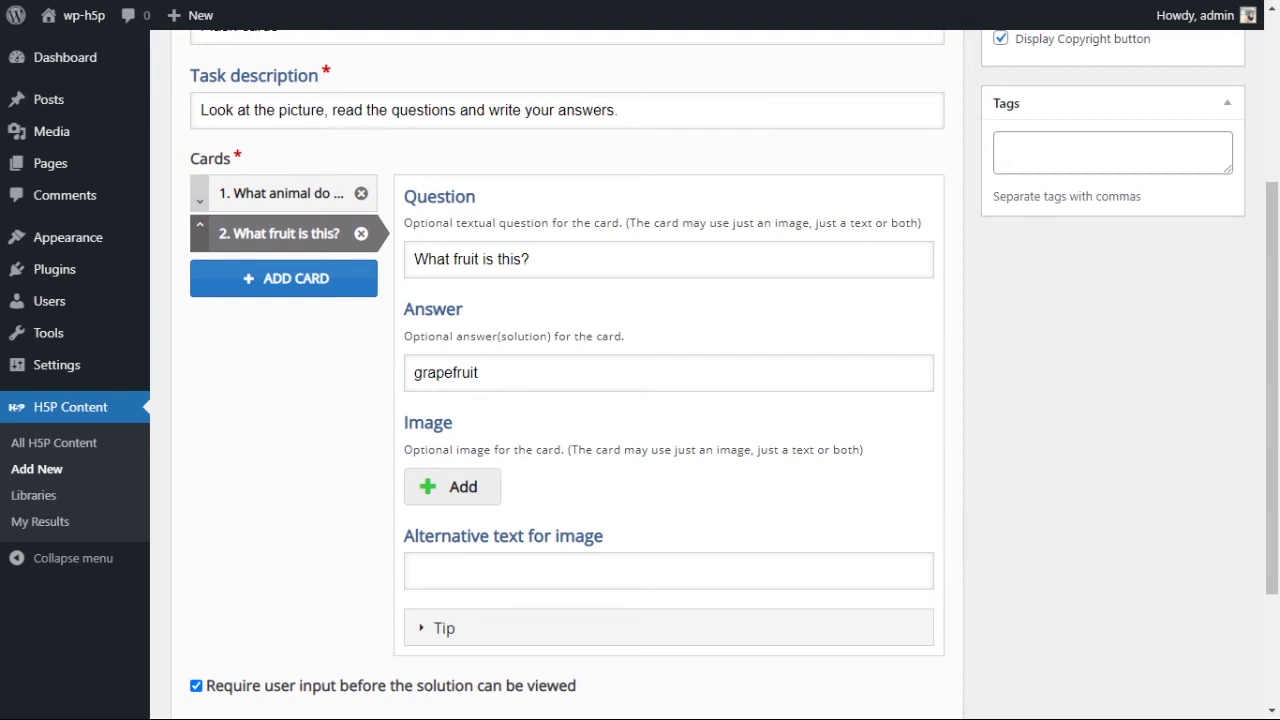
double_click(626, 386)
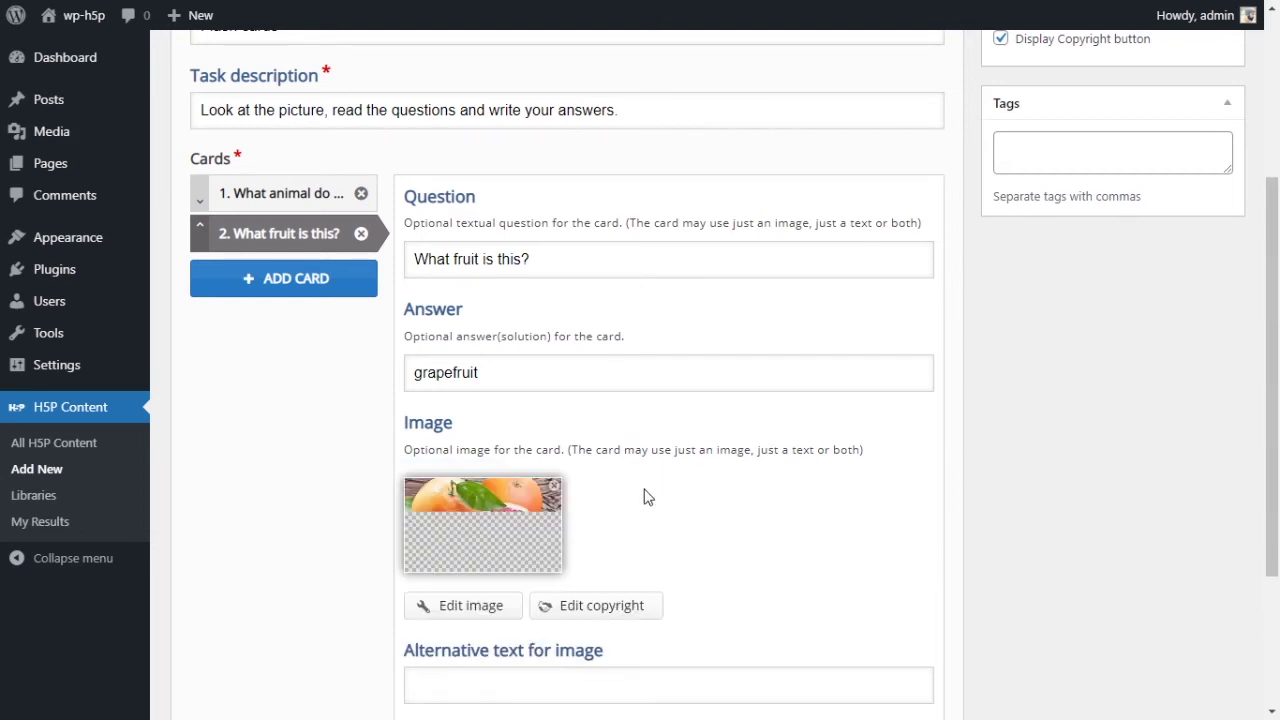
scroll(645, 497, down, 1)
scroll(645, 497, down, 1)
click(537, 506)
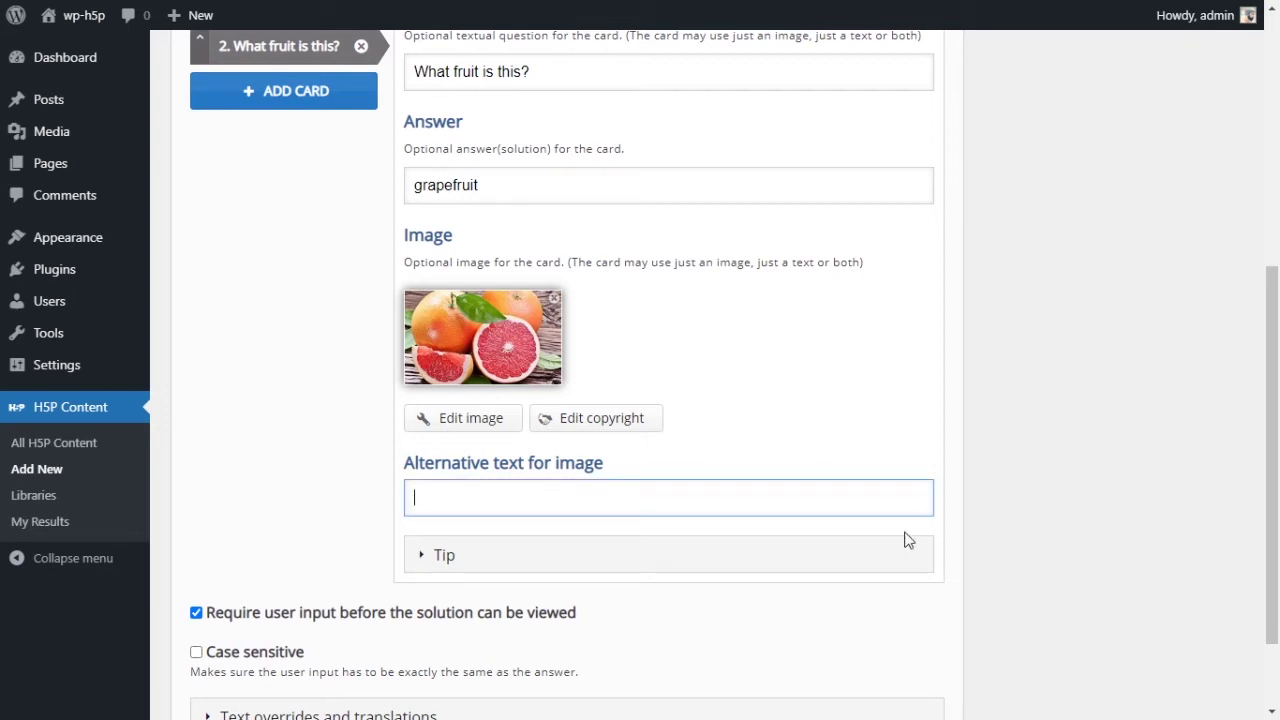
text(gf)
click(904, 548)
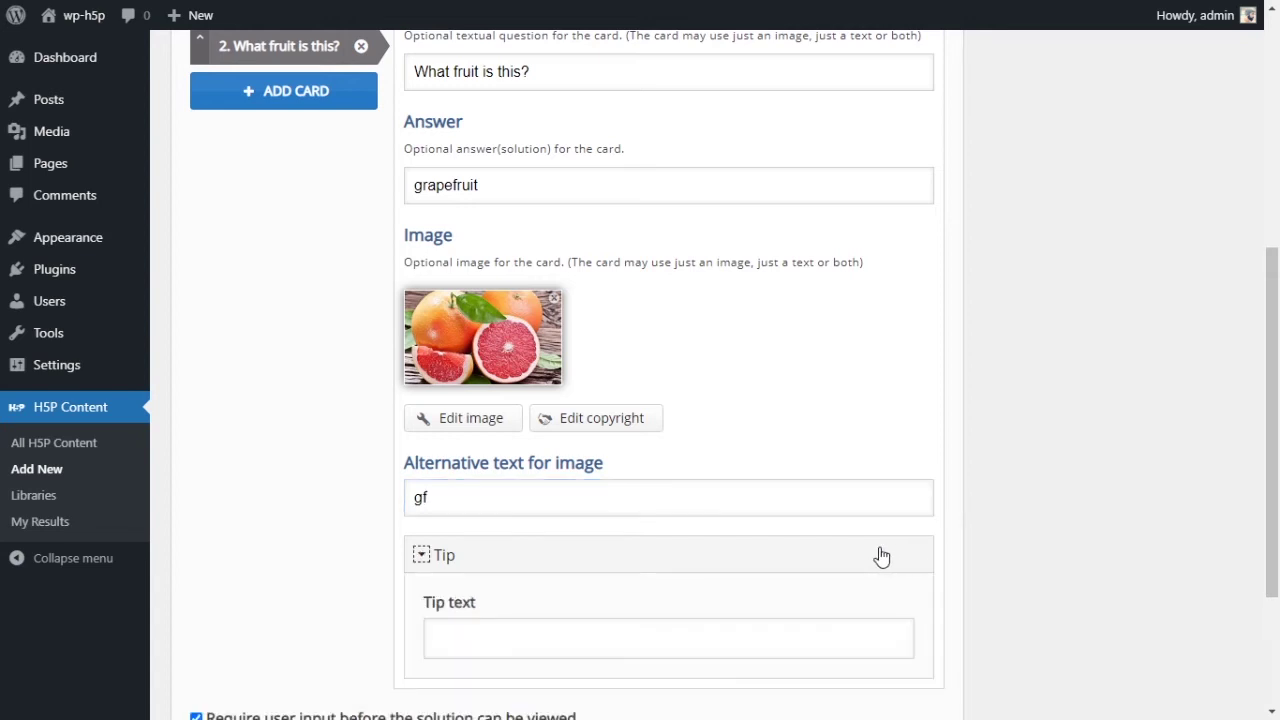
click(652, 571)
scroll(652, 571, up, 2)
Add a third card asking 'What is the biggest freshwater lake in the world?'.
click(300, 285)
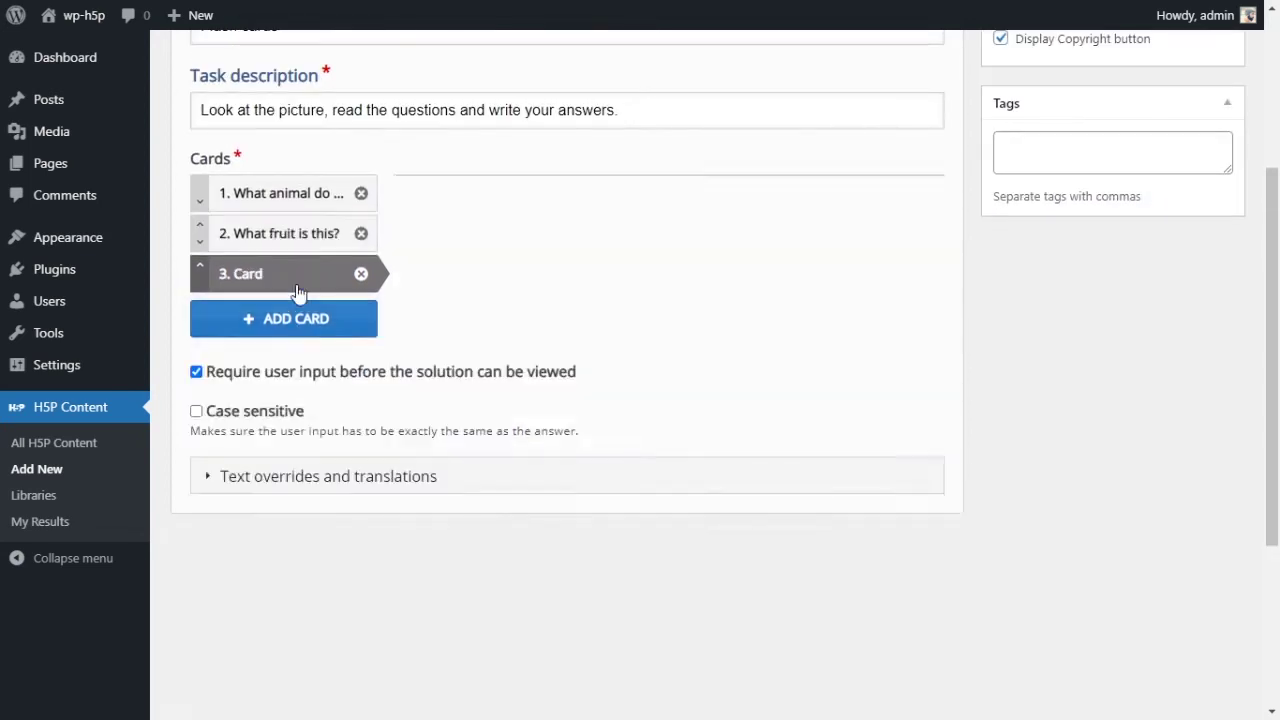
click(520, 378)
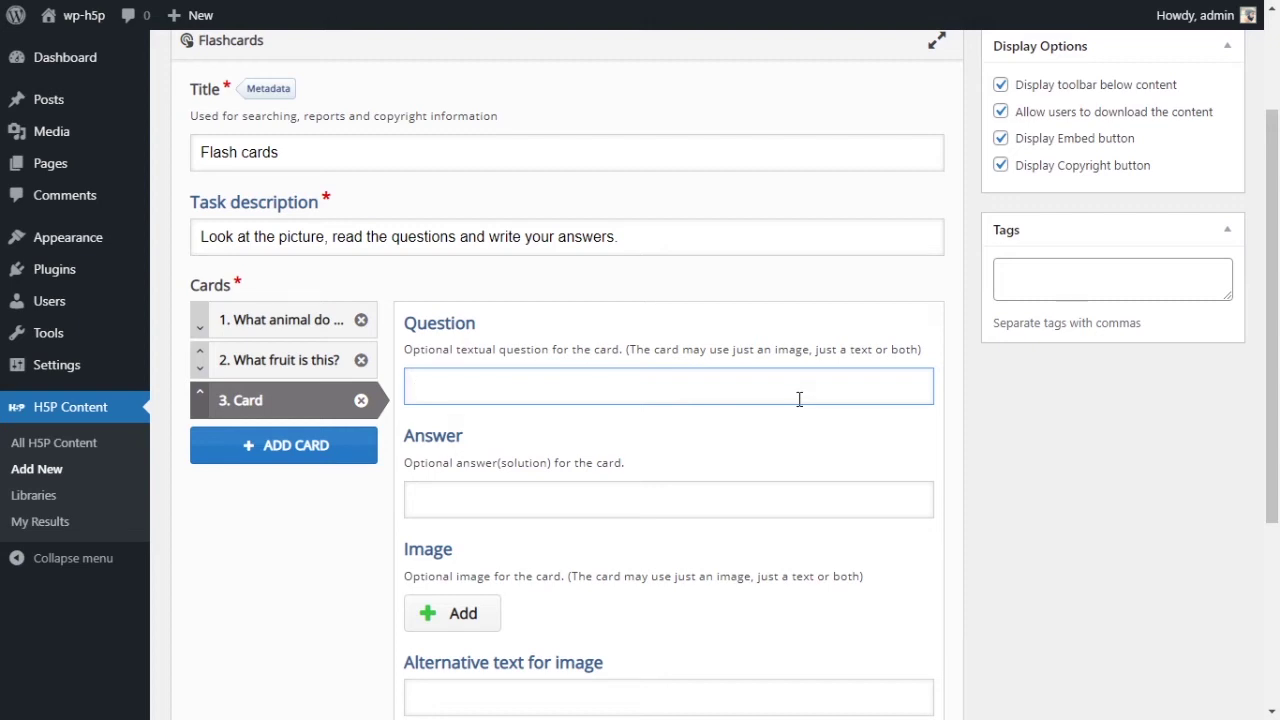
text(What is the biggest fresshwater)
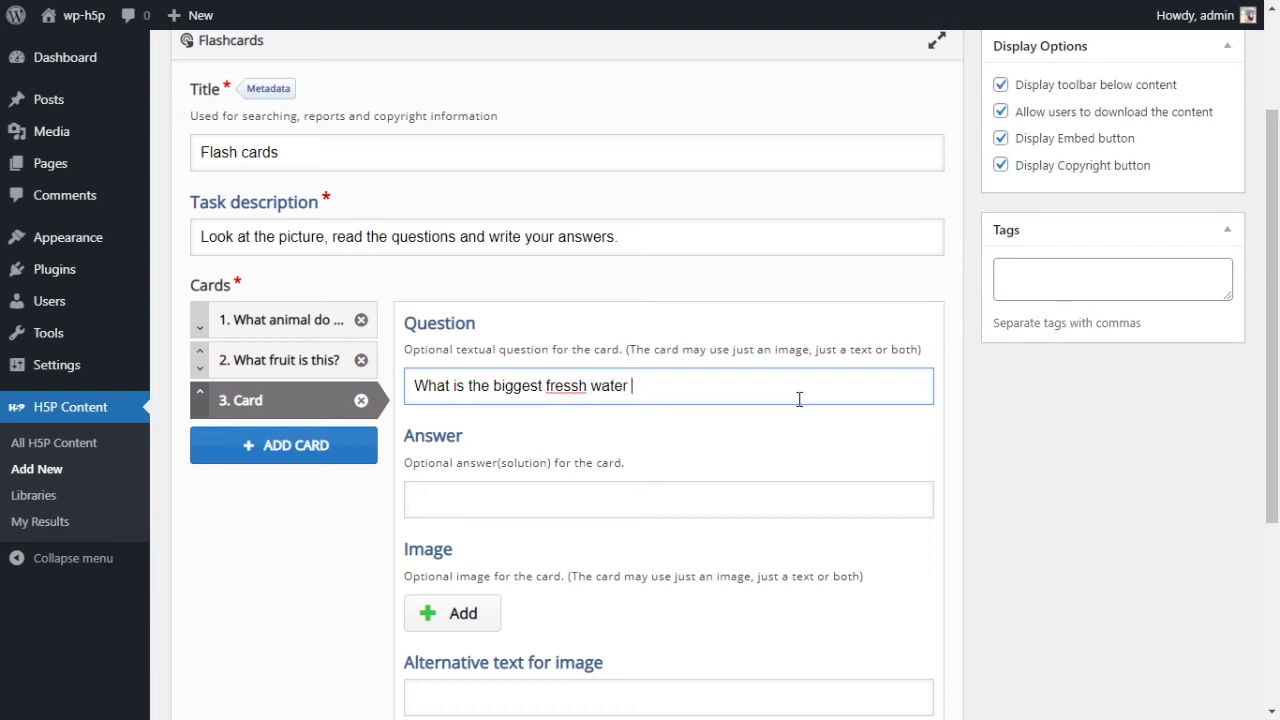
click(574, 395)
key(BackSpace)
text(lake in t)
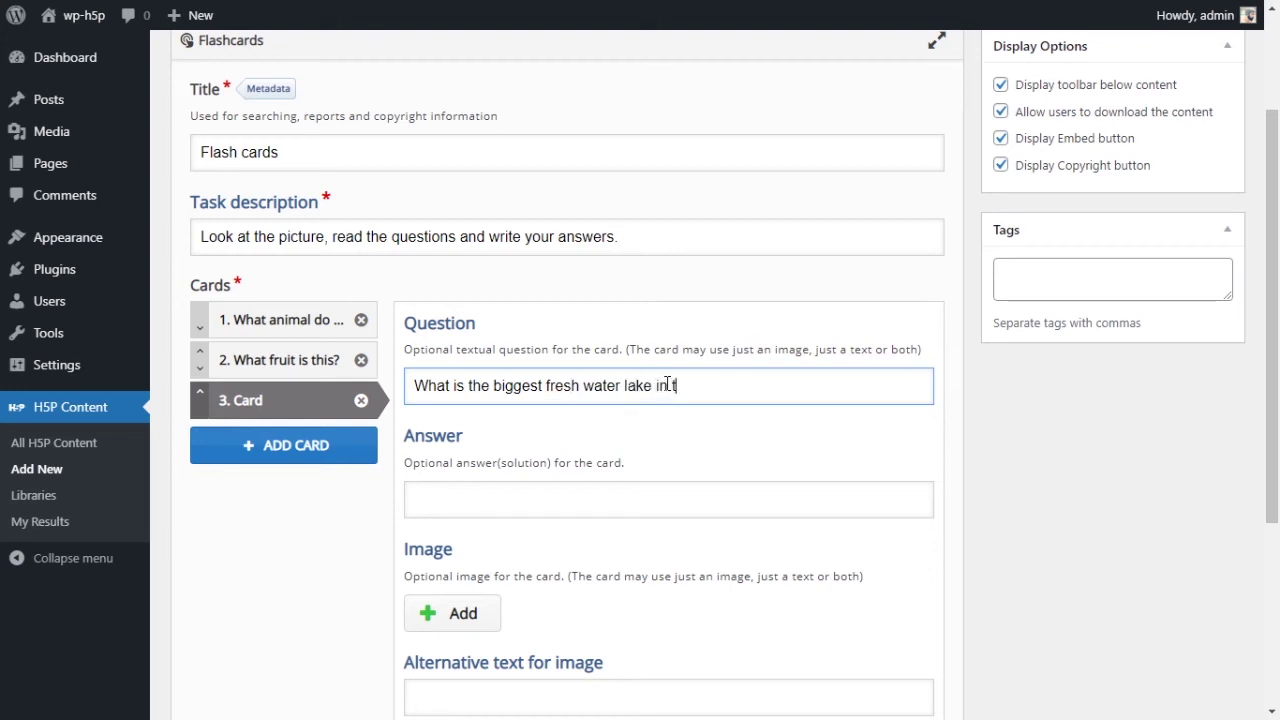
text(he world?)
click(616, 504)
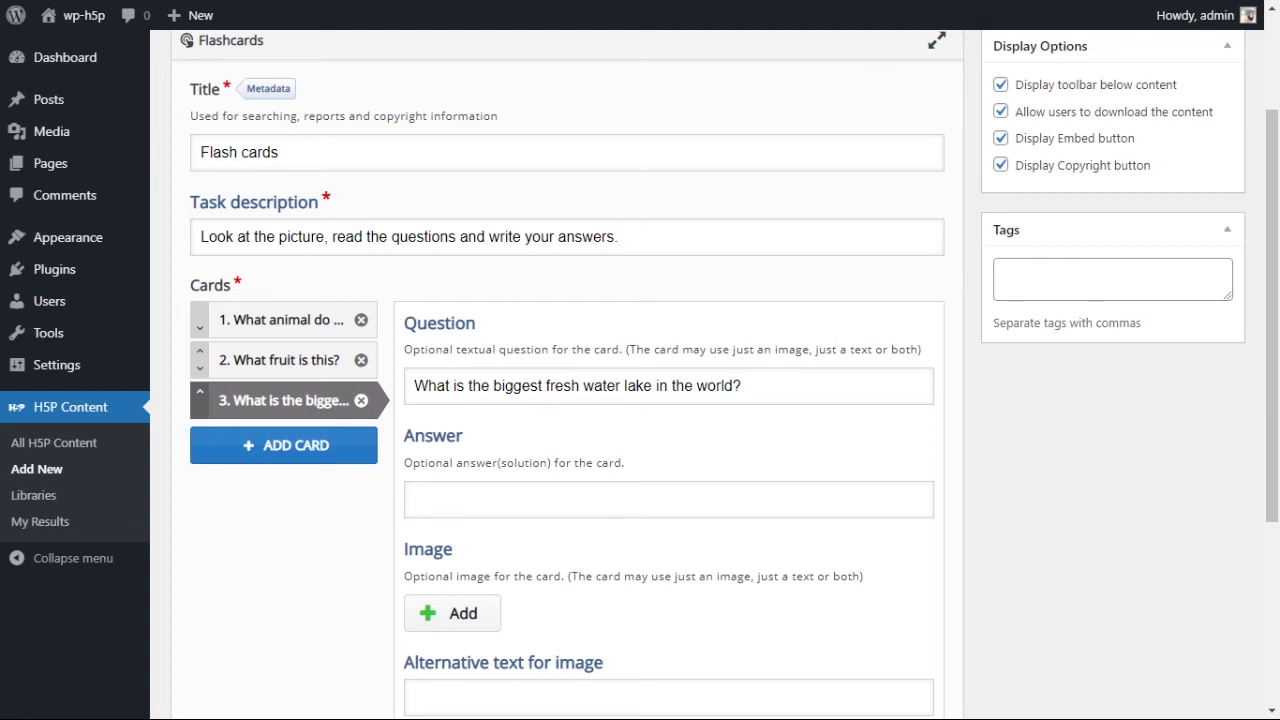
Set the third card's answer to 'lake superior' and the image alt text to 'ls'.
click(498, 510)
text(lake superior)
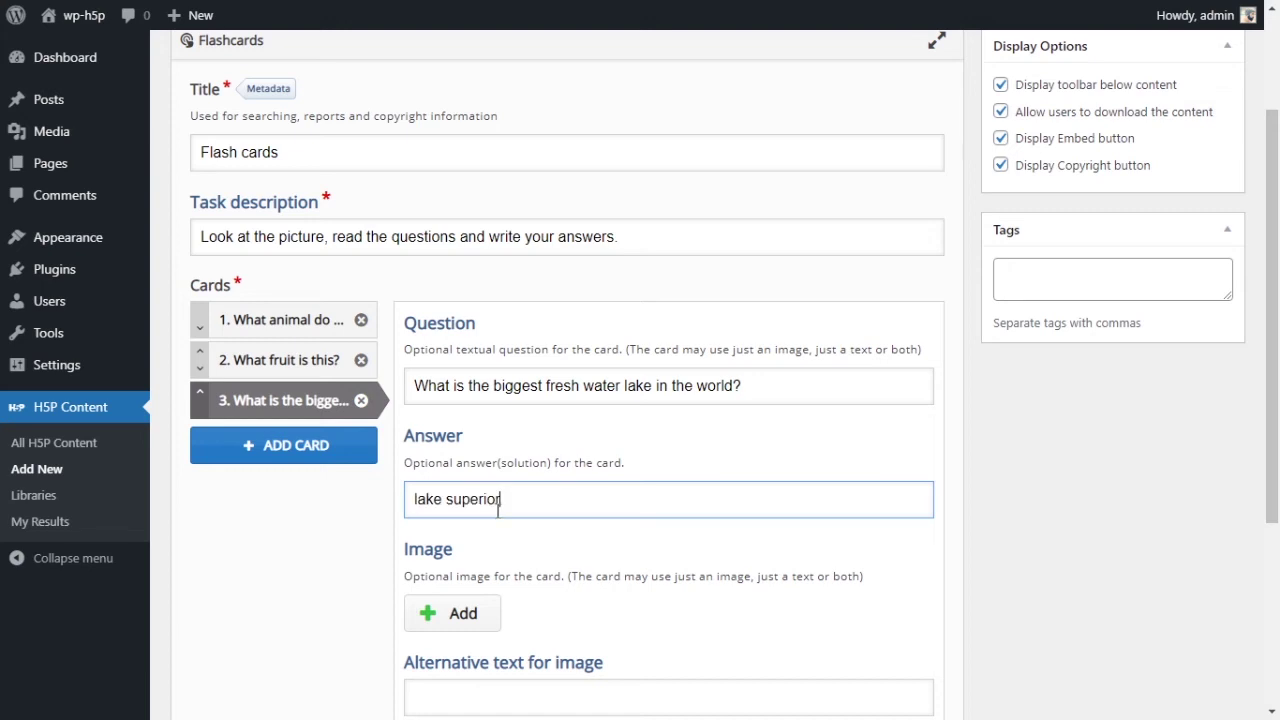
scroll(612, 535, down, 1)
click(463, 343)
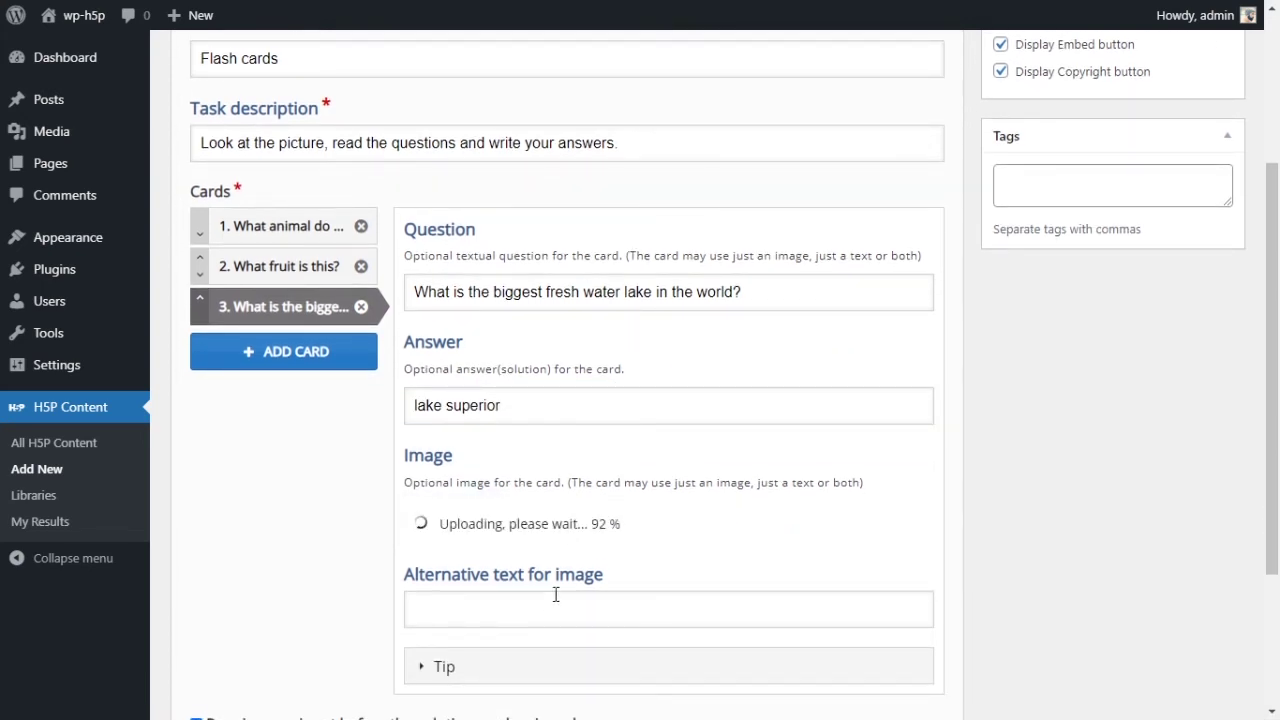
scroll(560, 569, down, 1)
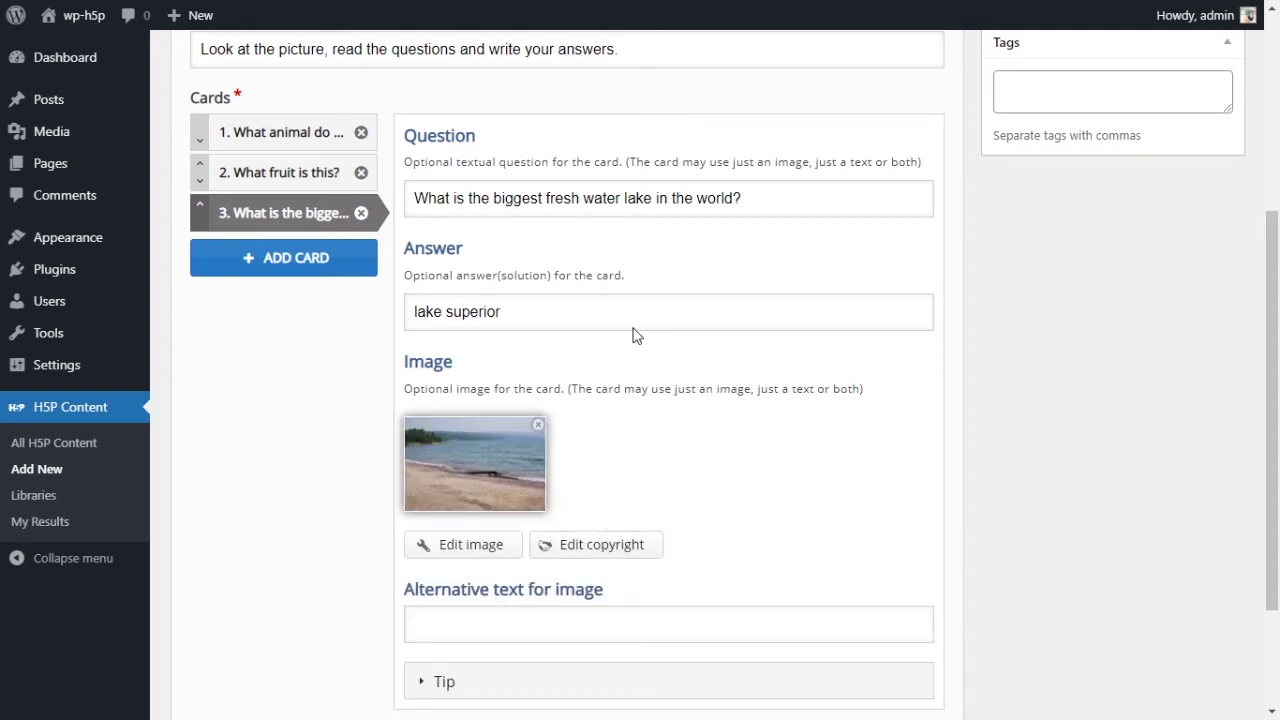
scroll(515, 395, down, 2)
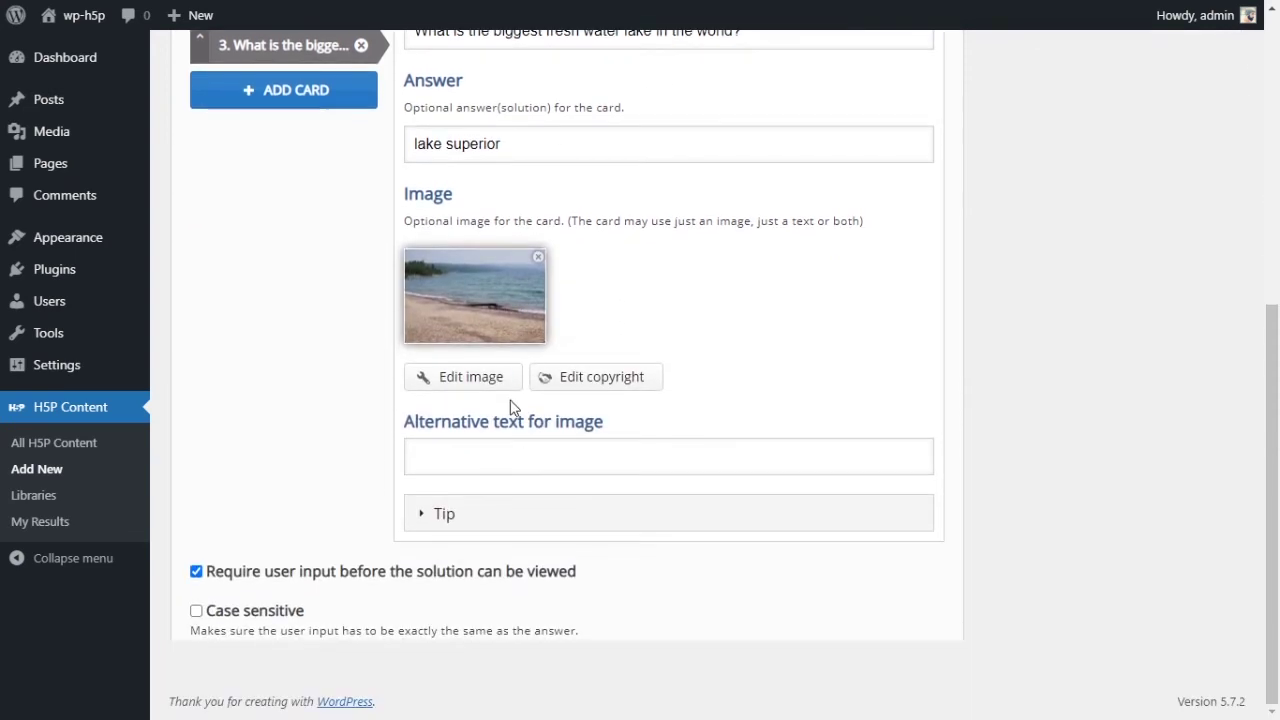
click(471, 464)
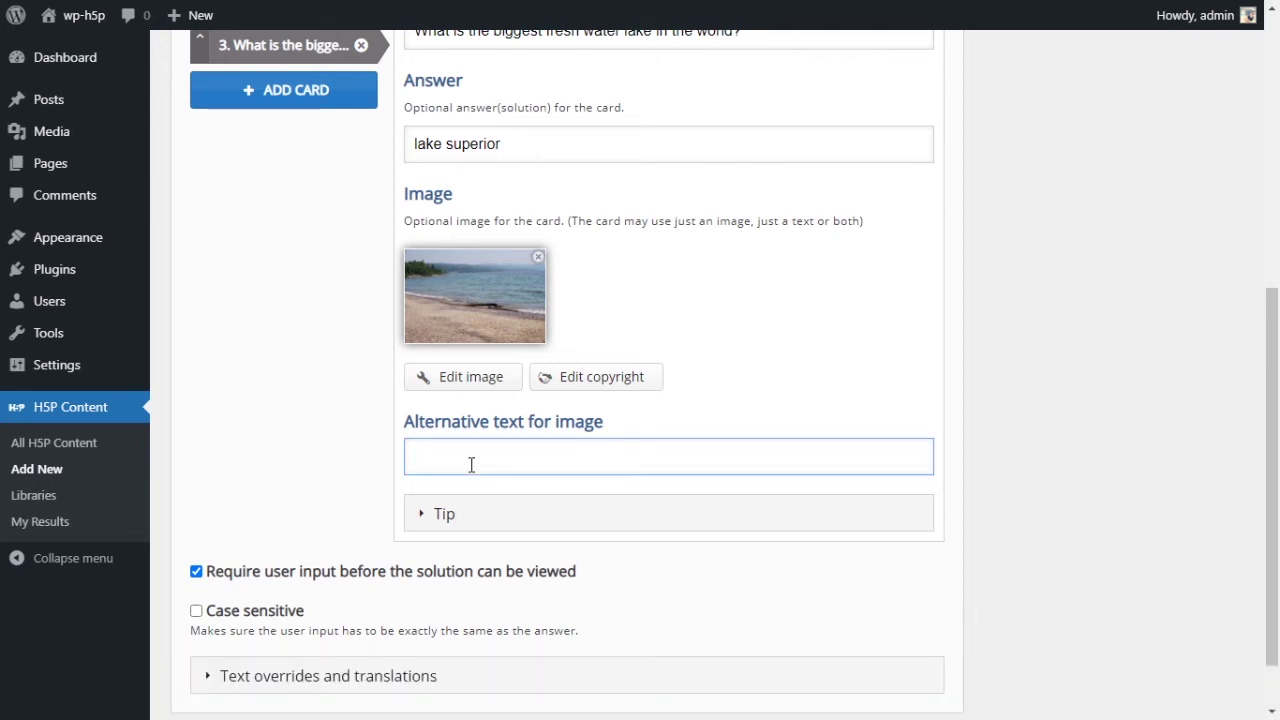
text(ls)
Add the tip 'It's between the U.S and Canada' to the lake card.
scroll(505, 437, down, 1)
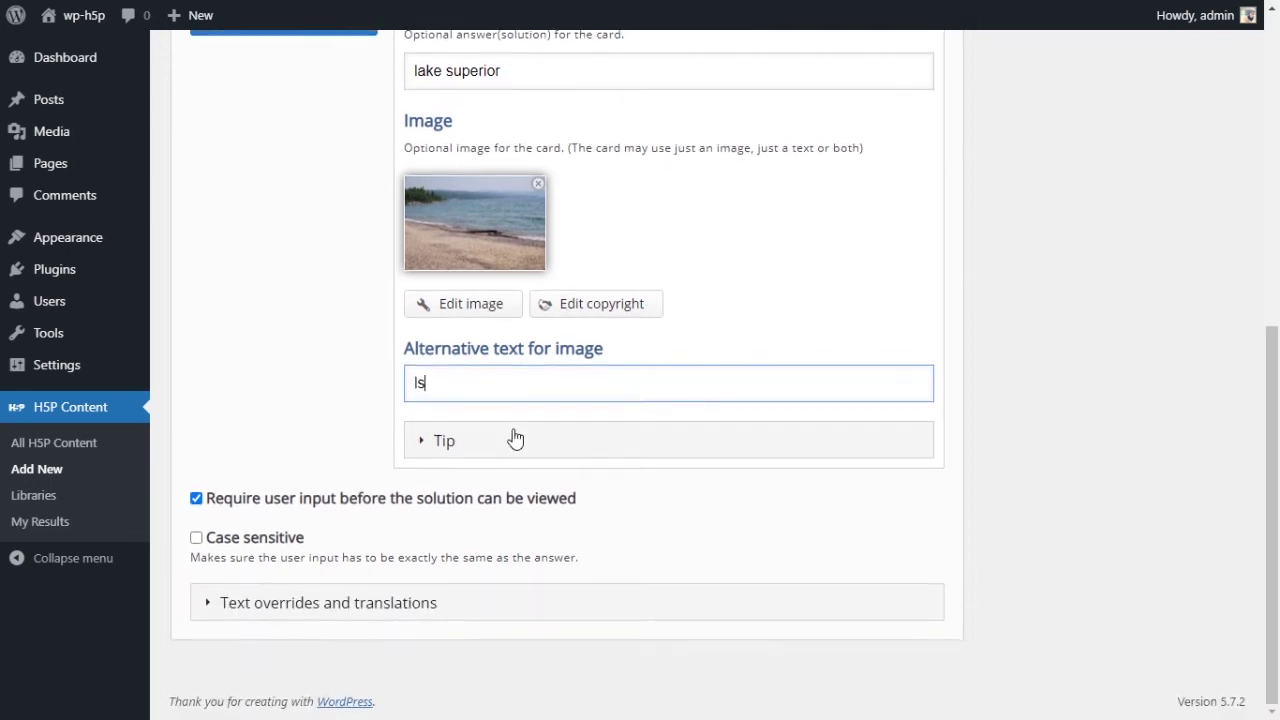
click(438, 440)
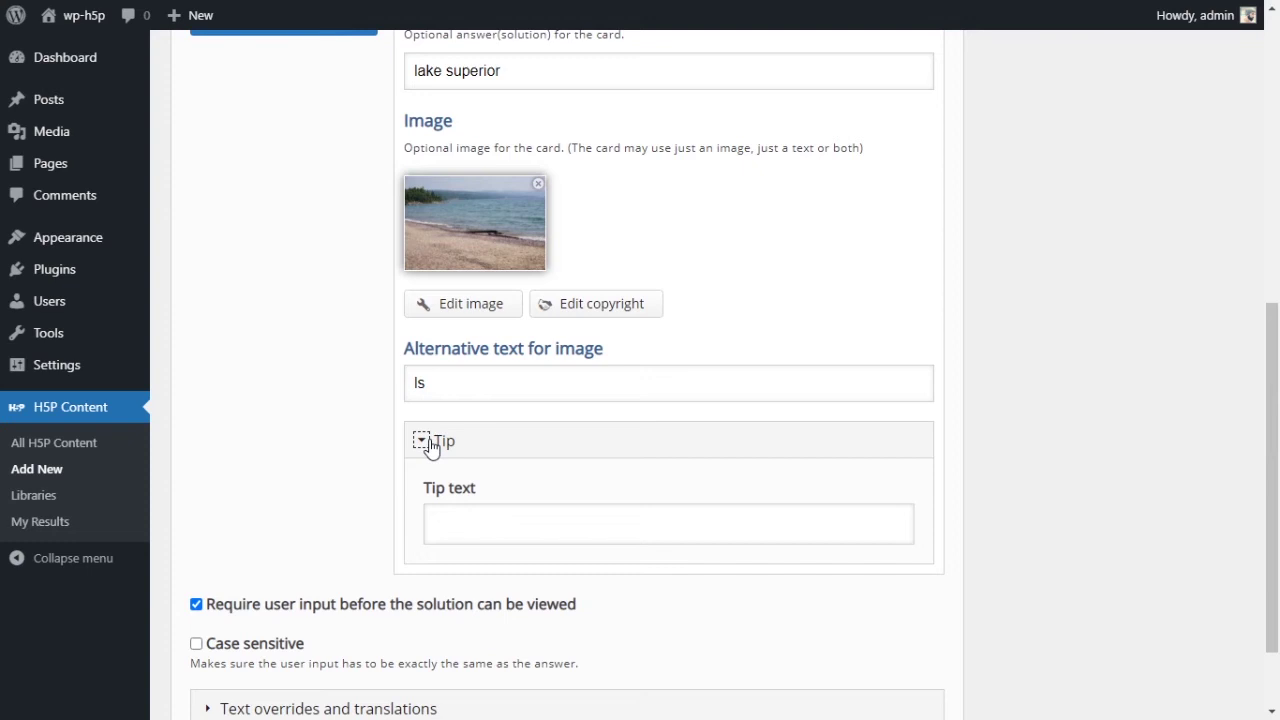
click(466, 512)
text(It)
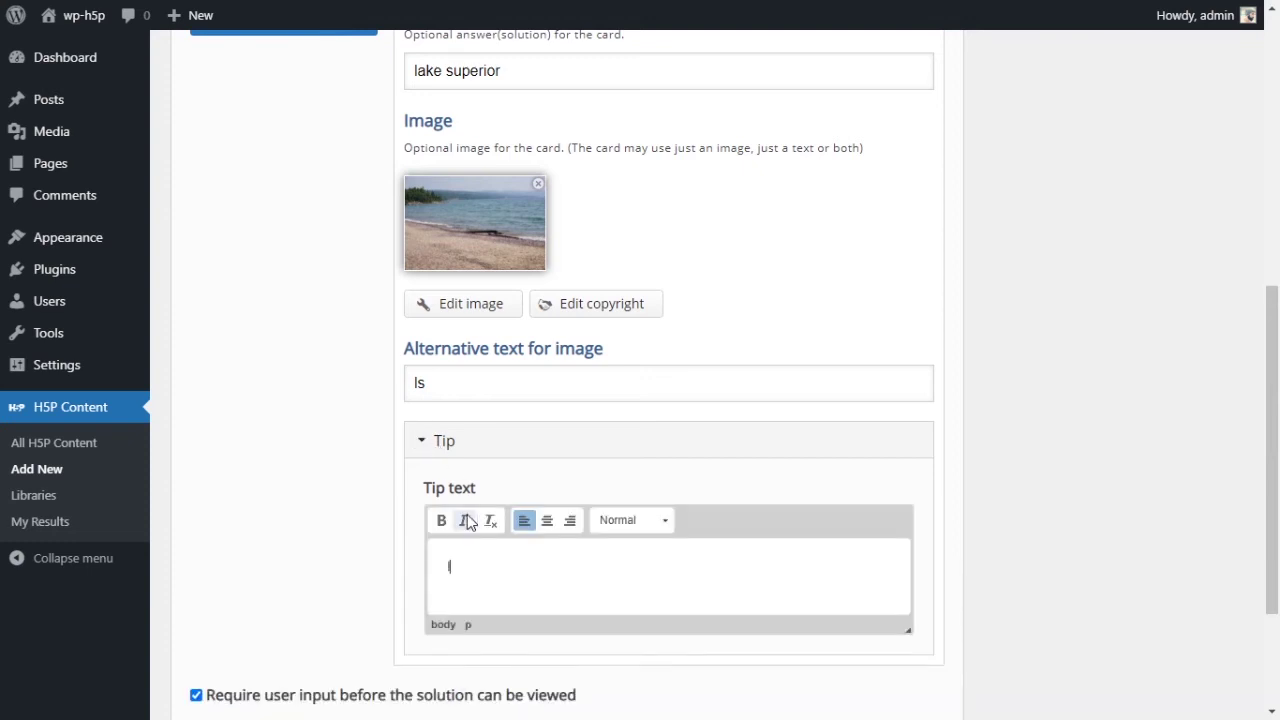
text('s ebtween)
double_click(480, 567)
text(between U.S and Canada)
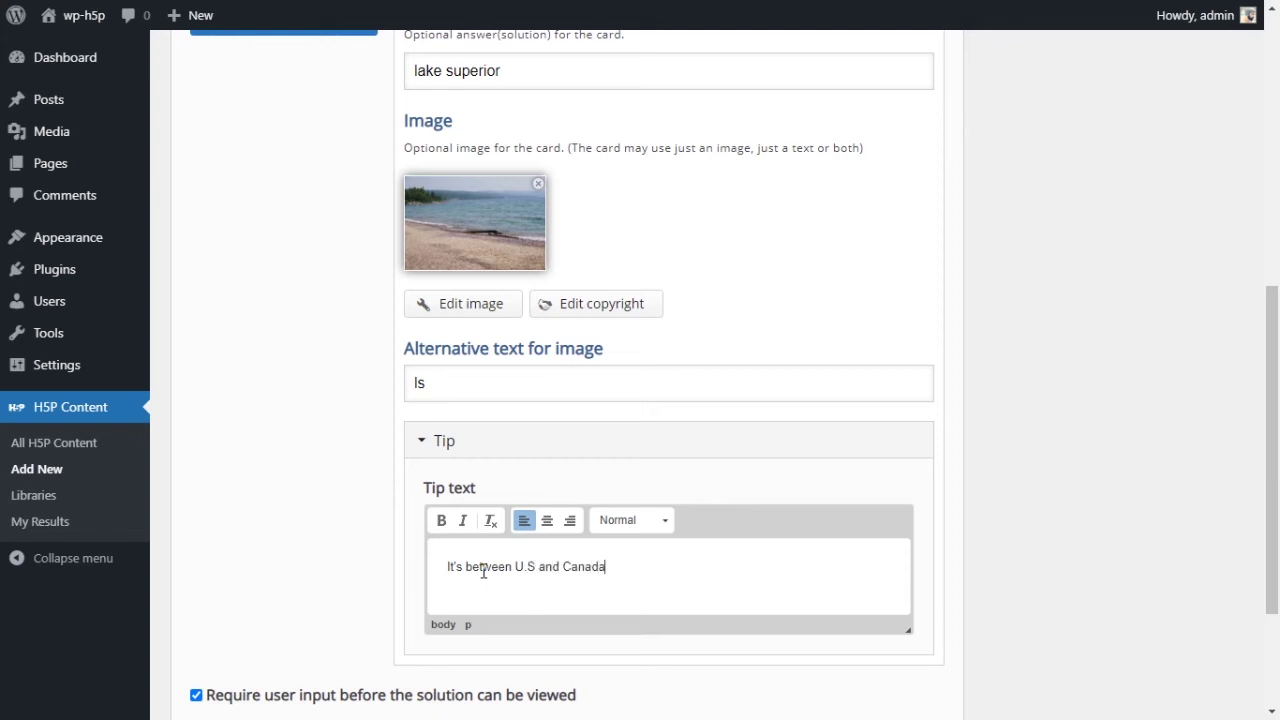
click(516, 567)
text(the)
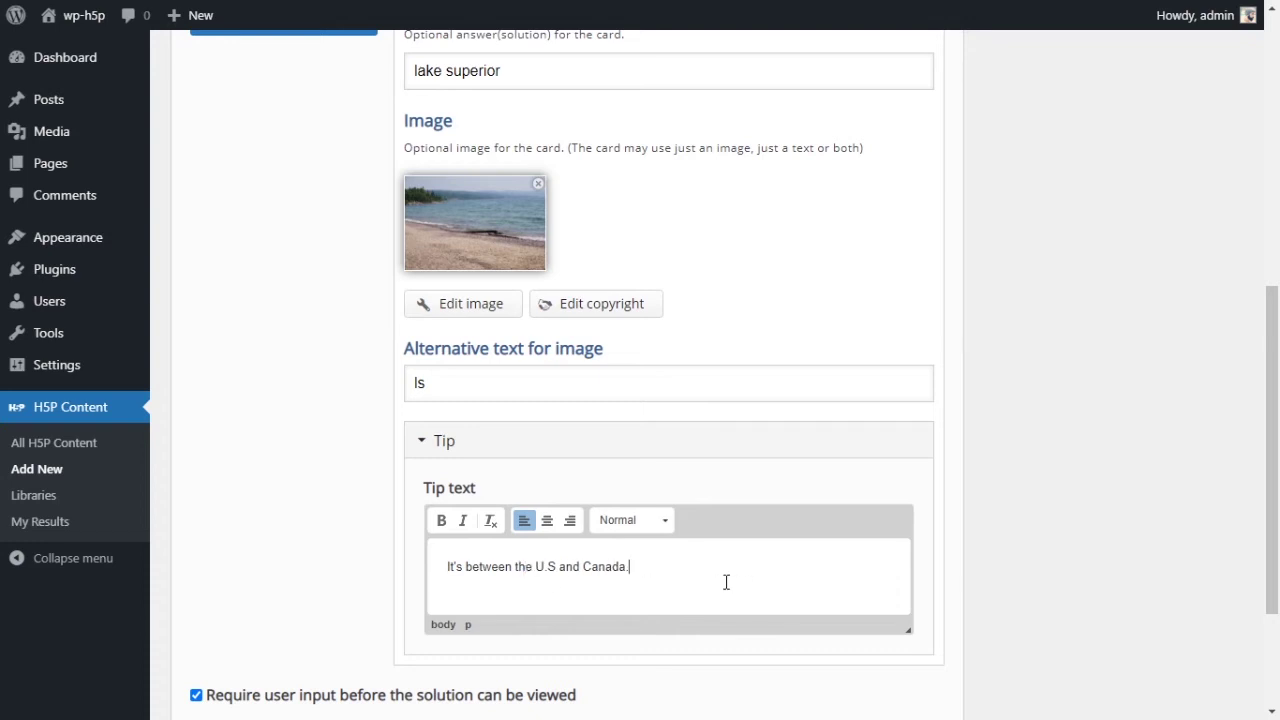
scroll(957, 514, up, 4)
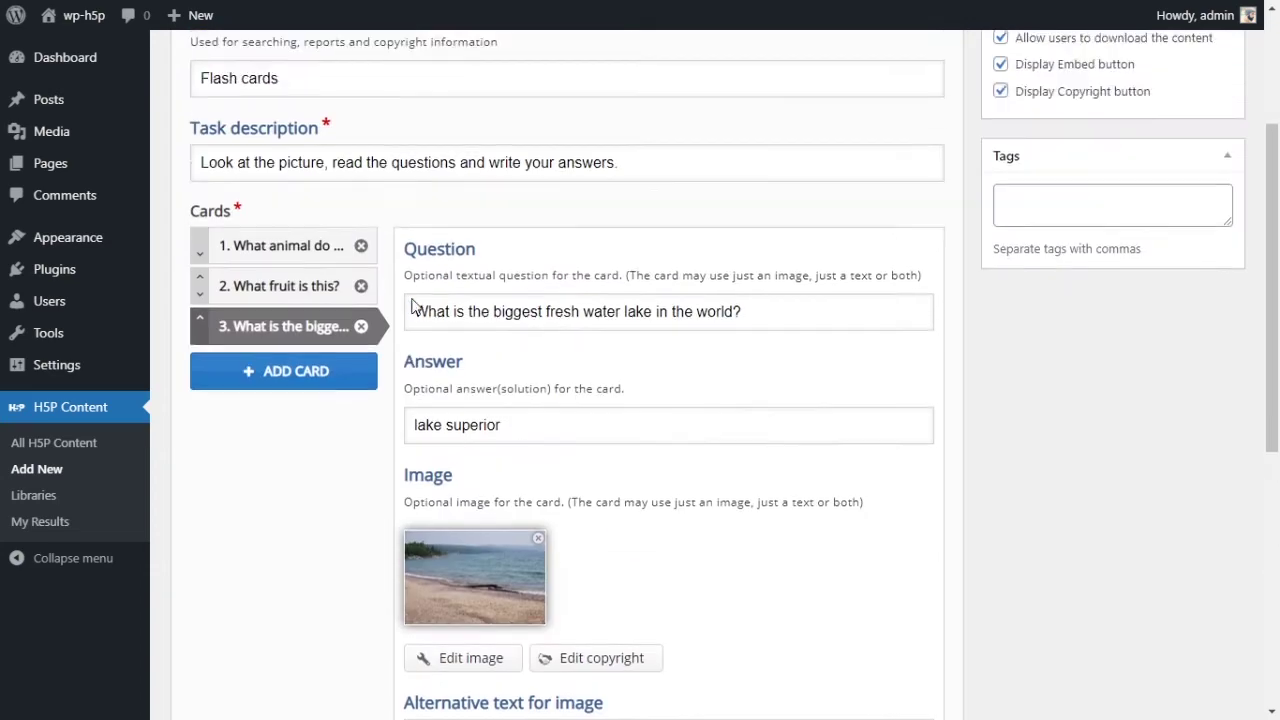
Turn off 'Display toolbar below content' and create the Flash cards activity, giving shortcode [h5p id="58"].
scroll(757, 380, up, 2)
scroll(643, 421, down, 6)
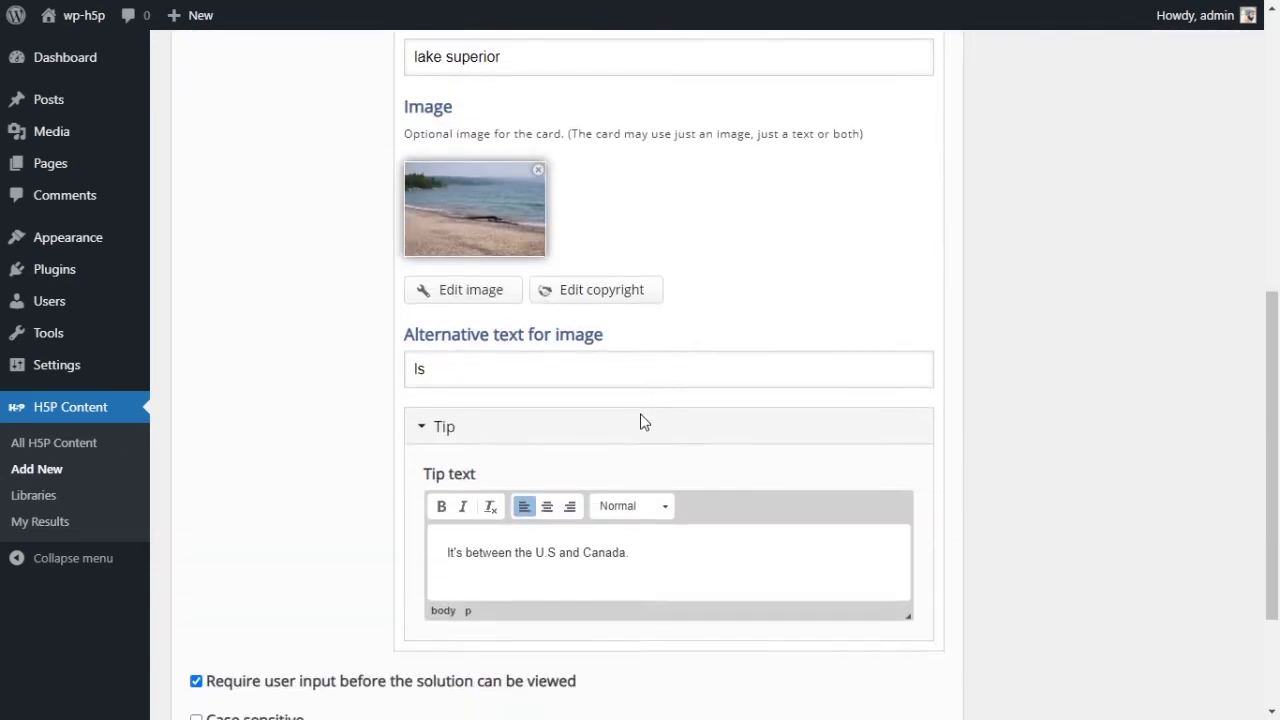
scroll(609, 449, down, 2)
scroll(606, 449, up, 8)
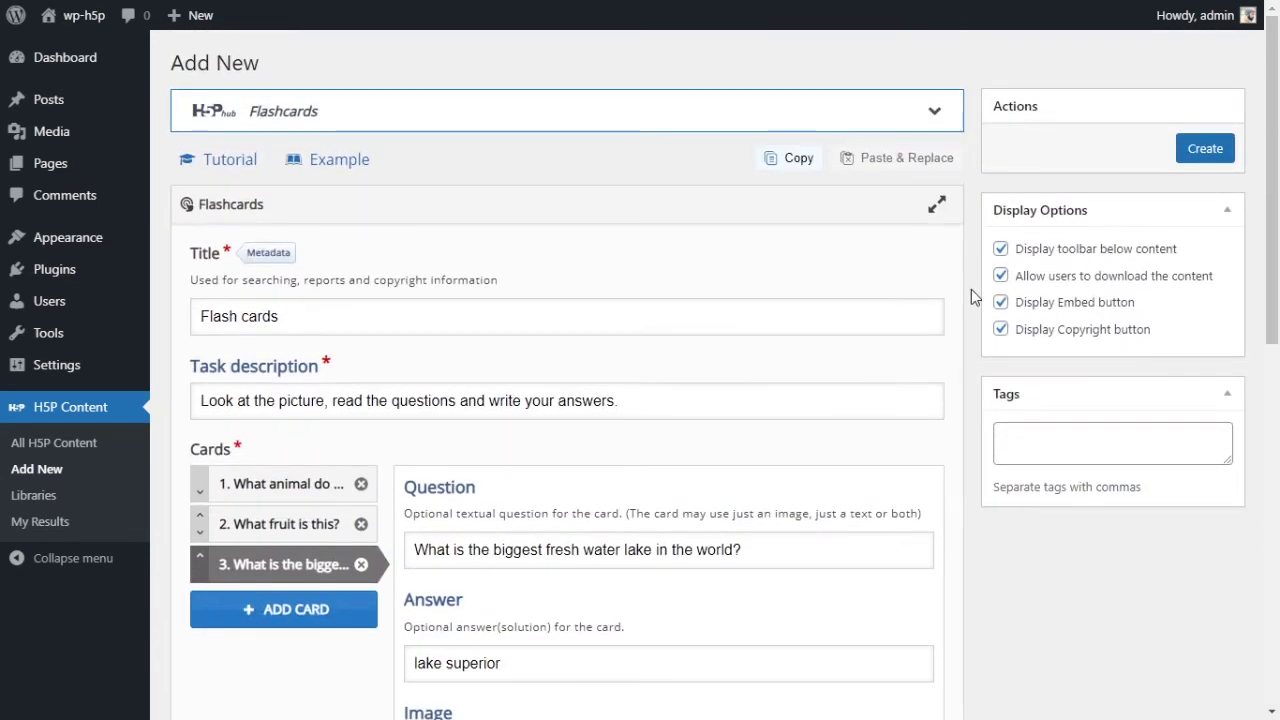
click(1068, 256)
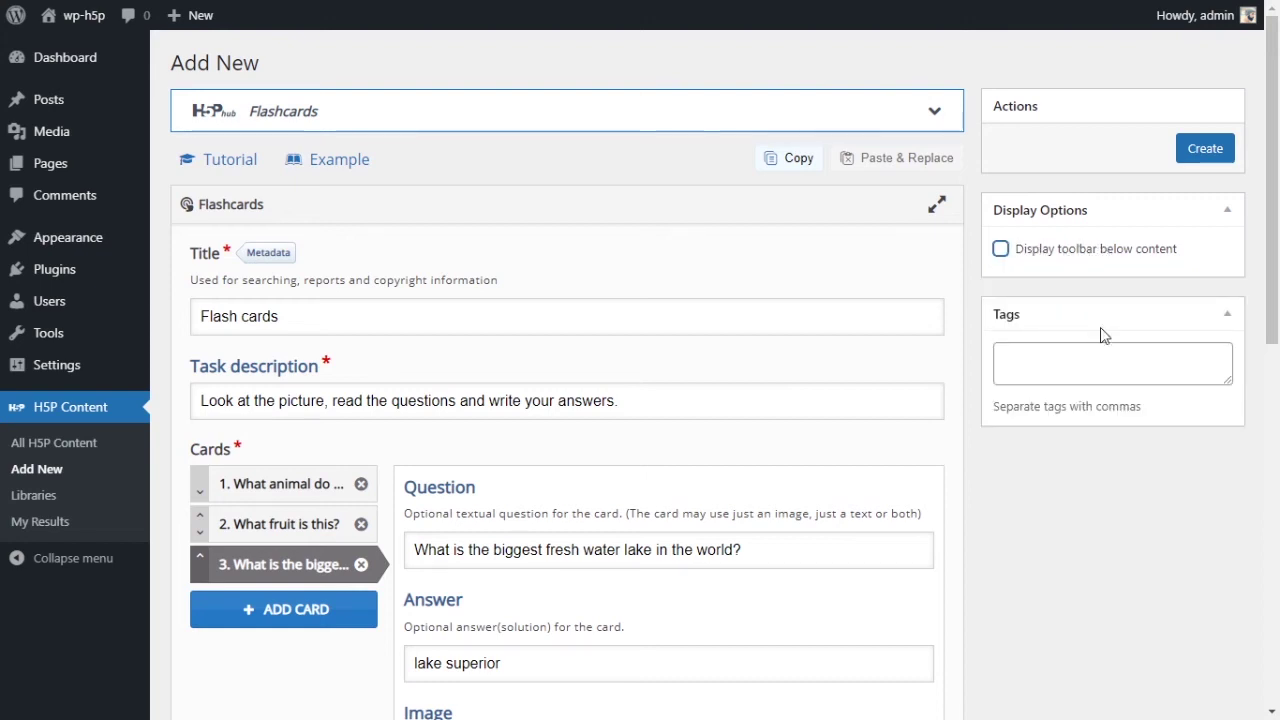
click(1218, 155)
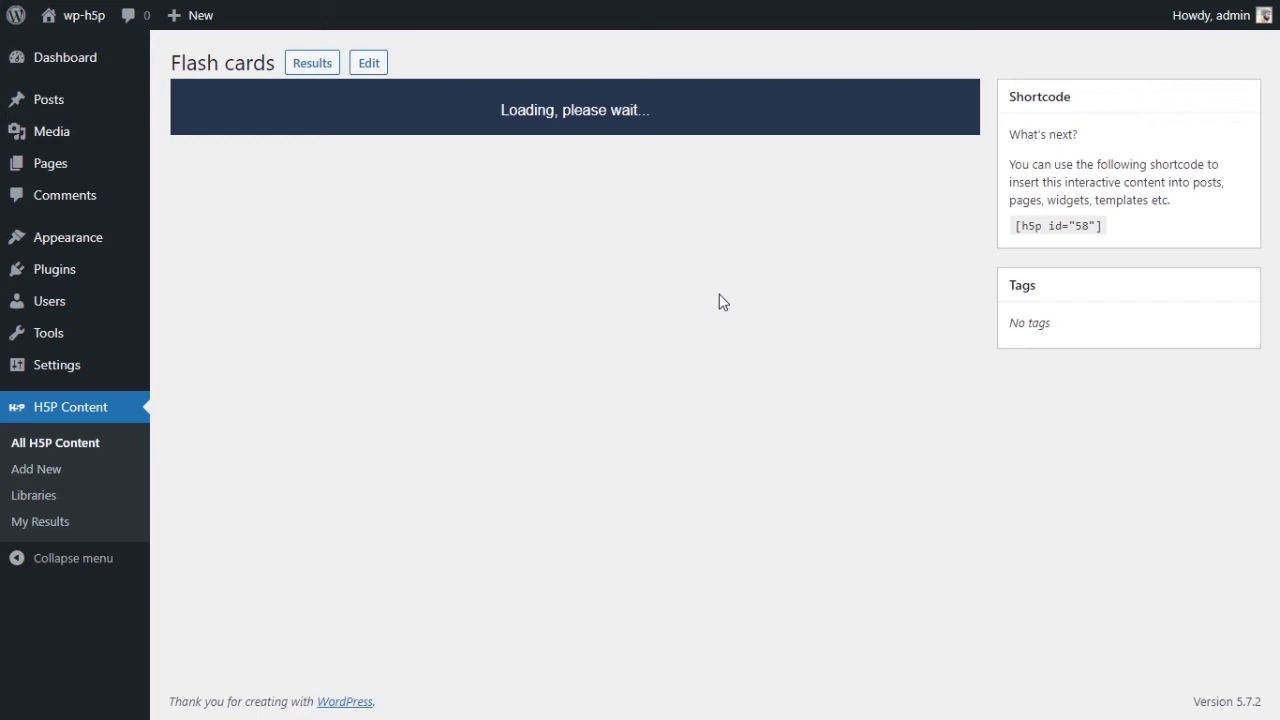
Answer the horse card with 'horse' after viewing its tip, and check it.
scroll(714, 300, down, 2)
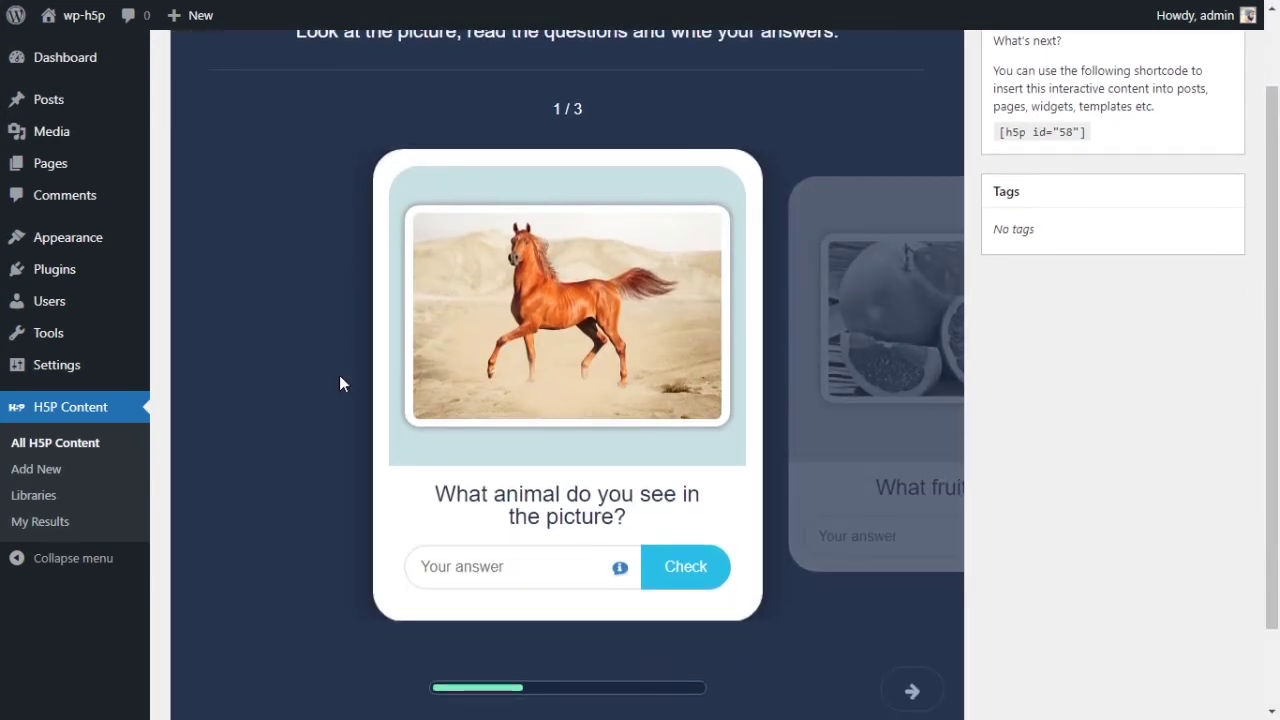
scroll(340, 377, up, 2)
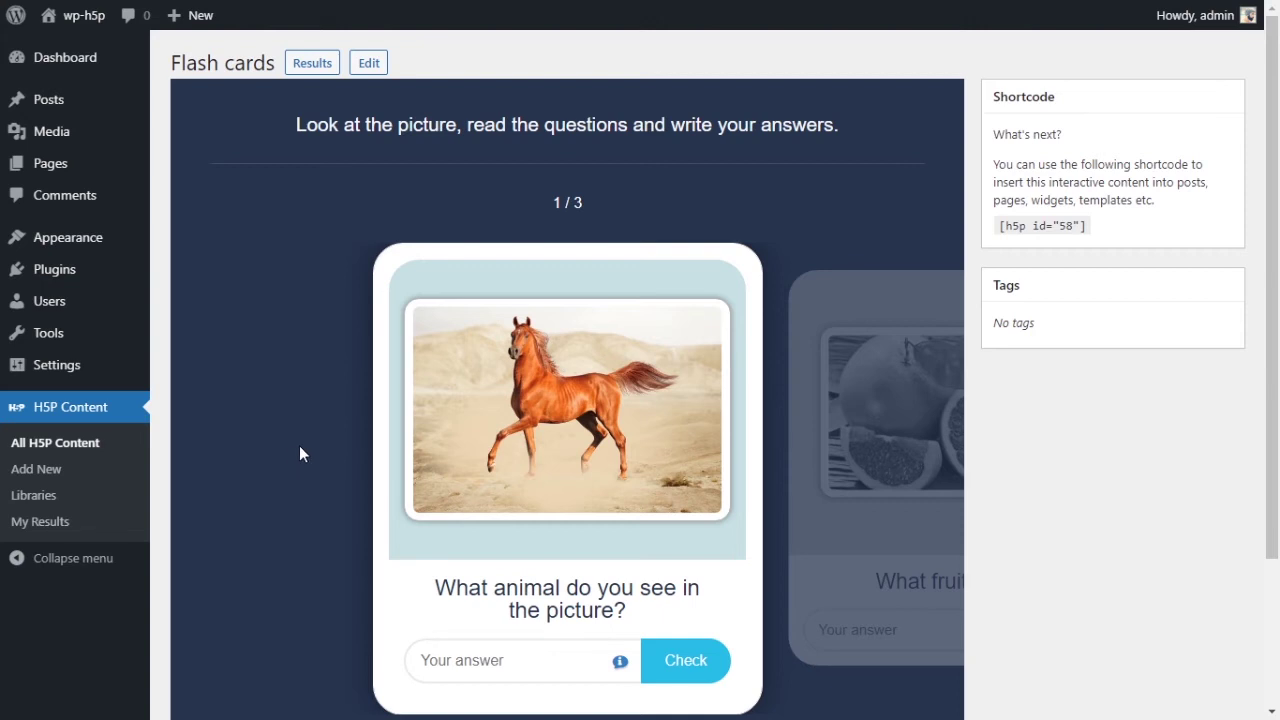
scroll(298, 450, down, 4)
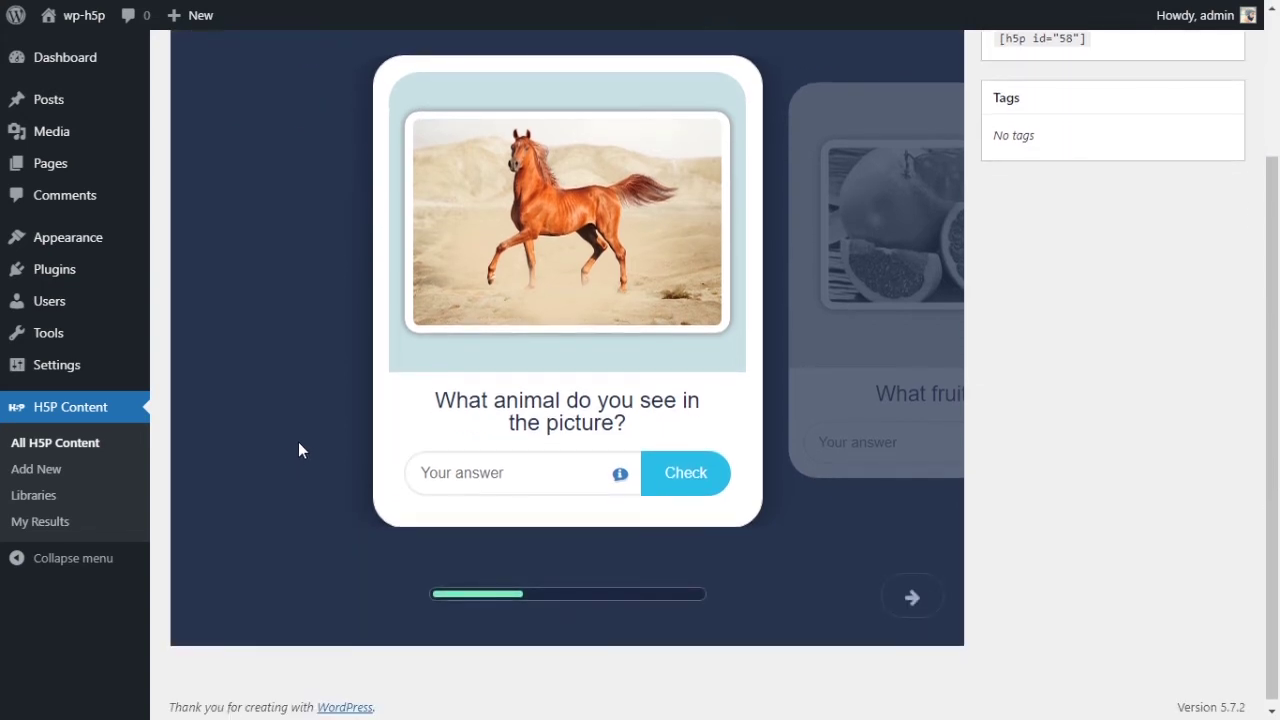
scroll(298, 450, up, 4)
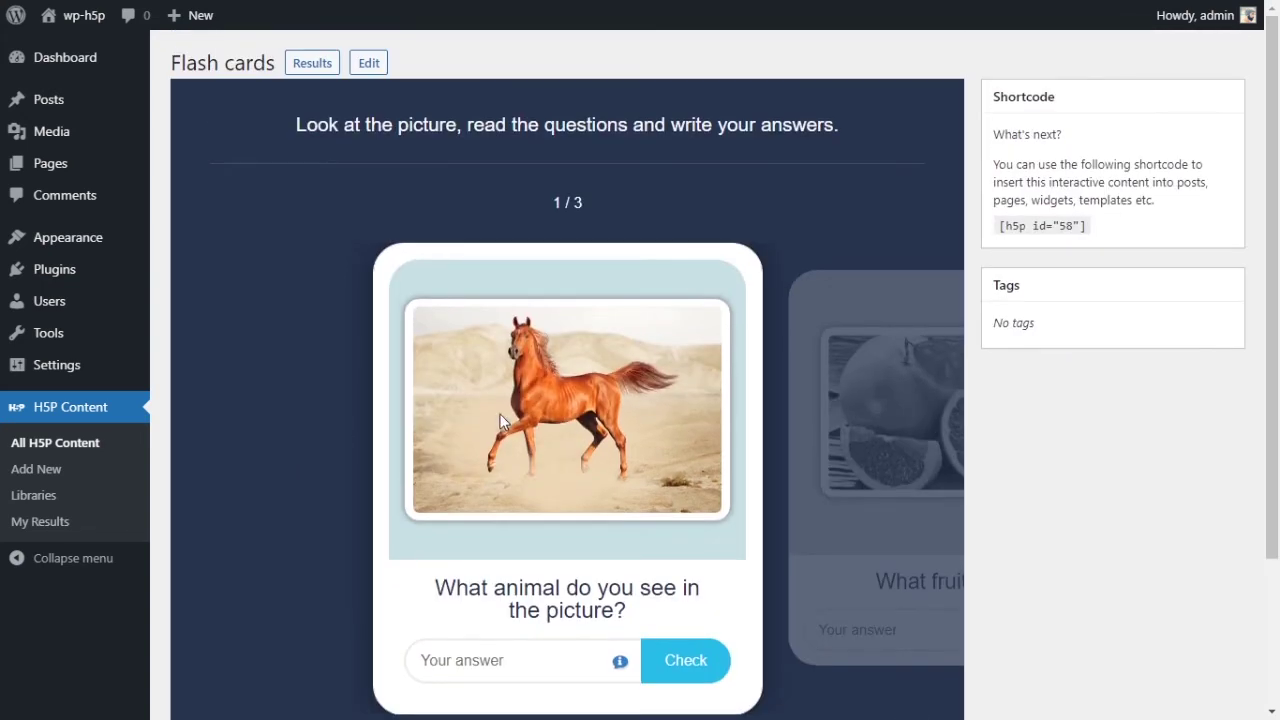
scroll(553, 447, down, 2)
scroll(582, 165, up, 2)
scroll(575, 220, down, 2)
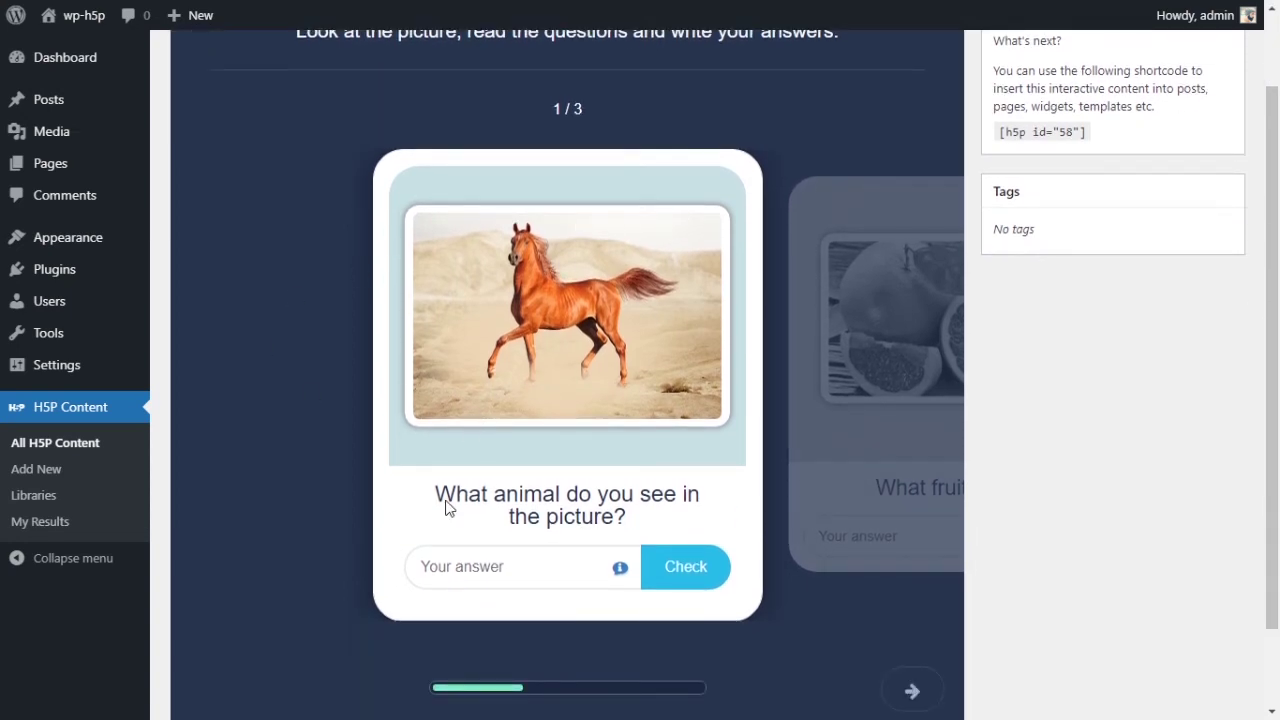
drag(440, 495, 648, 518)
click(505, 566)
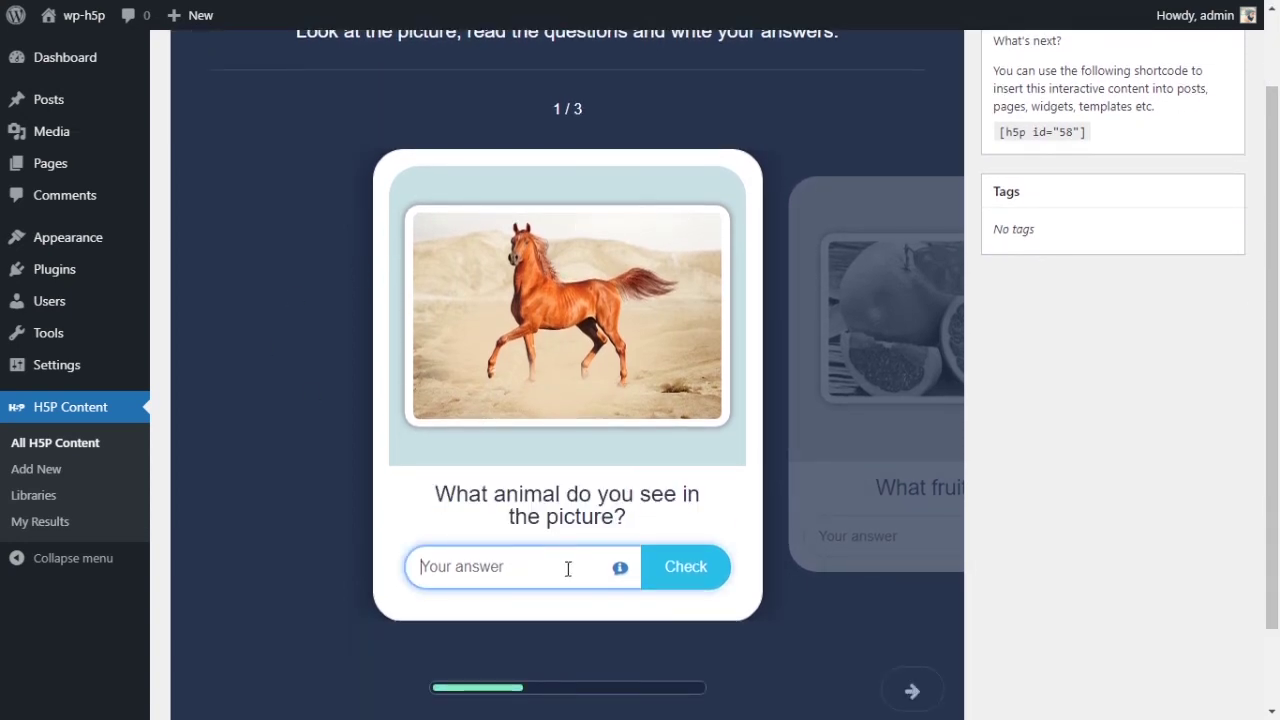
click(620, 571)
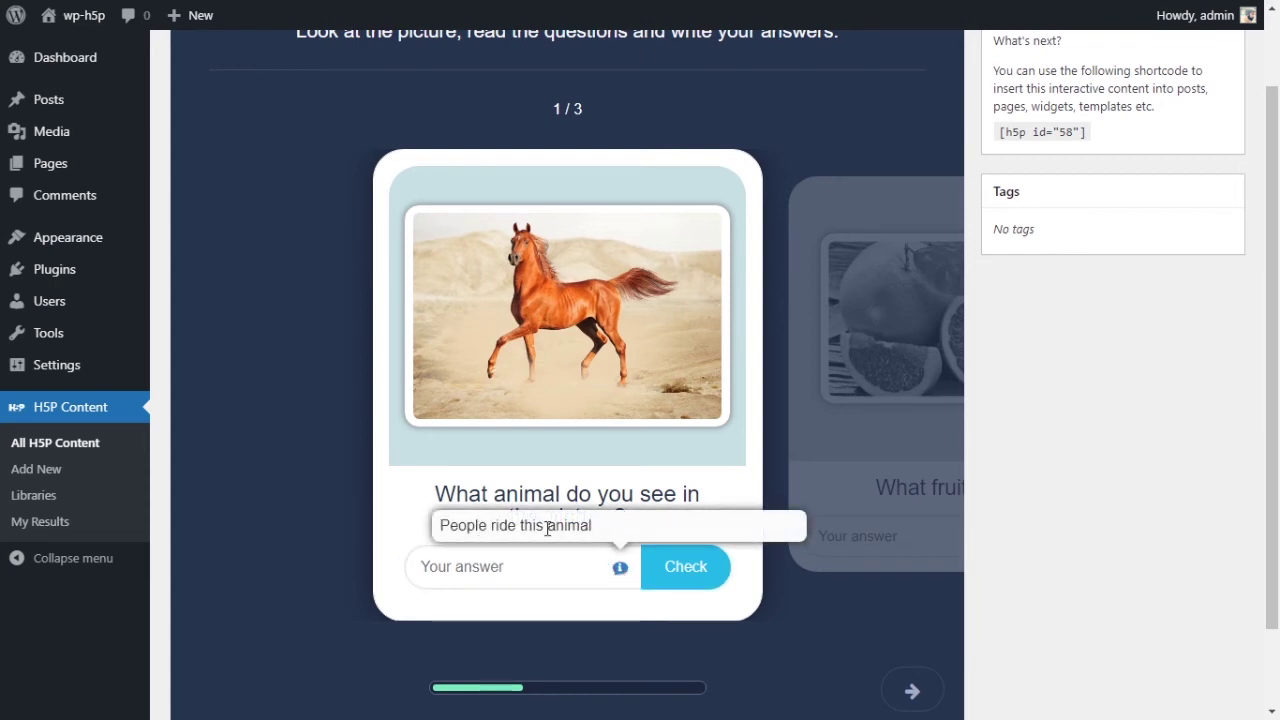
click(534, 566)
text(horse)
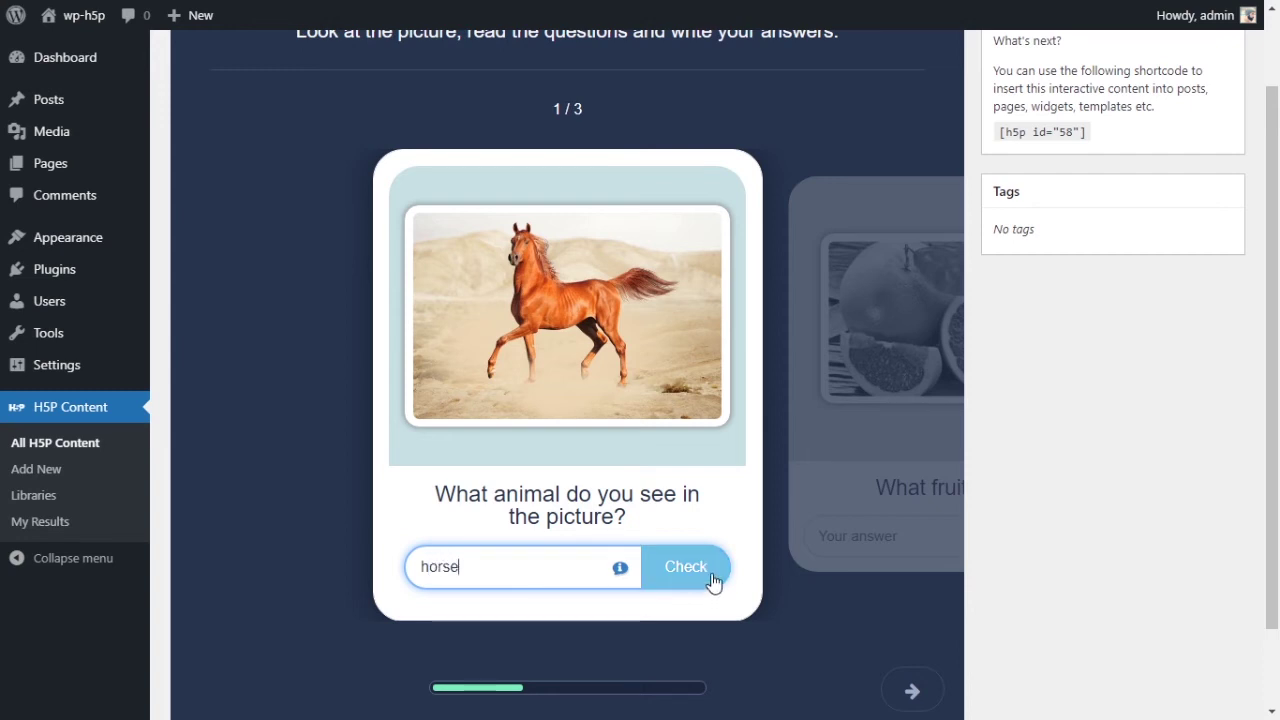
click(713, 574)
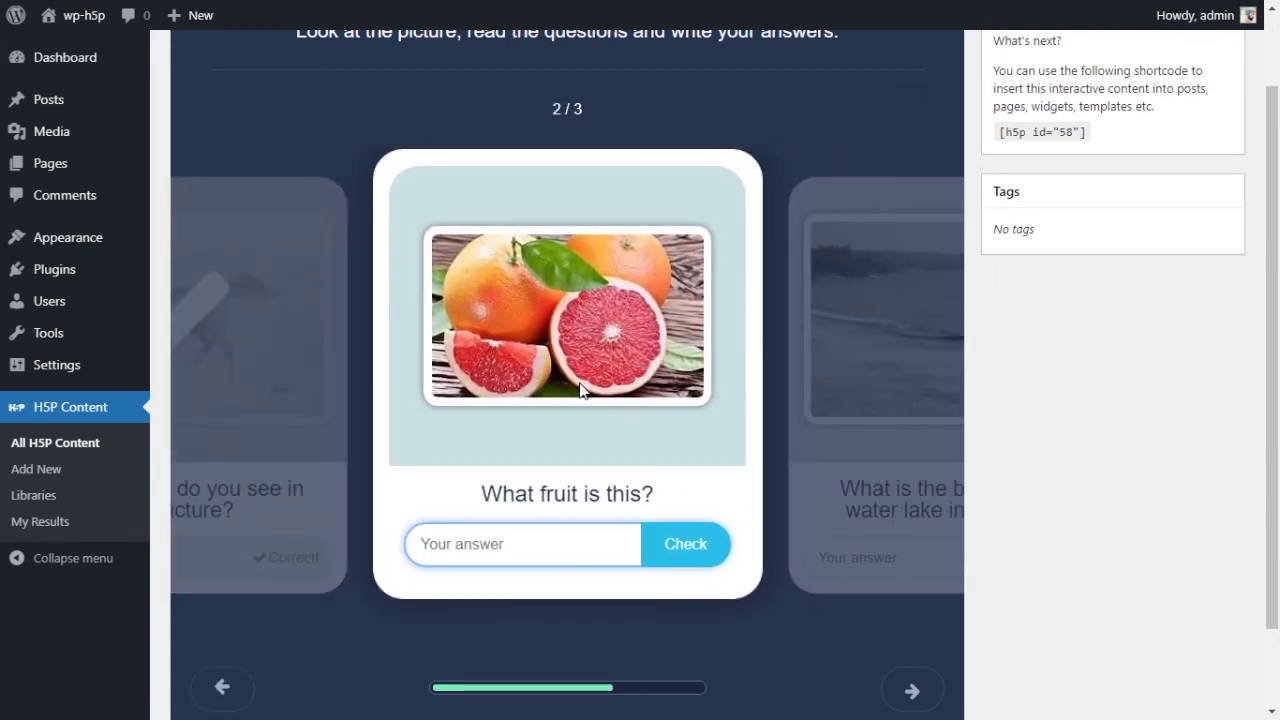
Answer the fruit card with 'Orange' and check it.
click(218, 686)
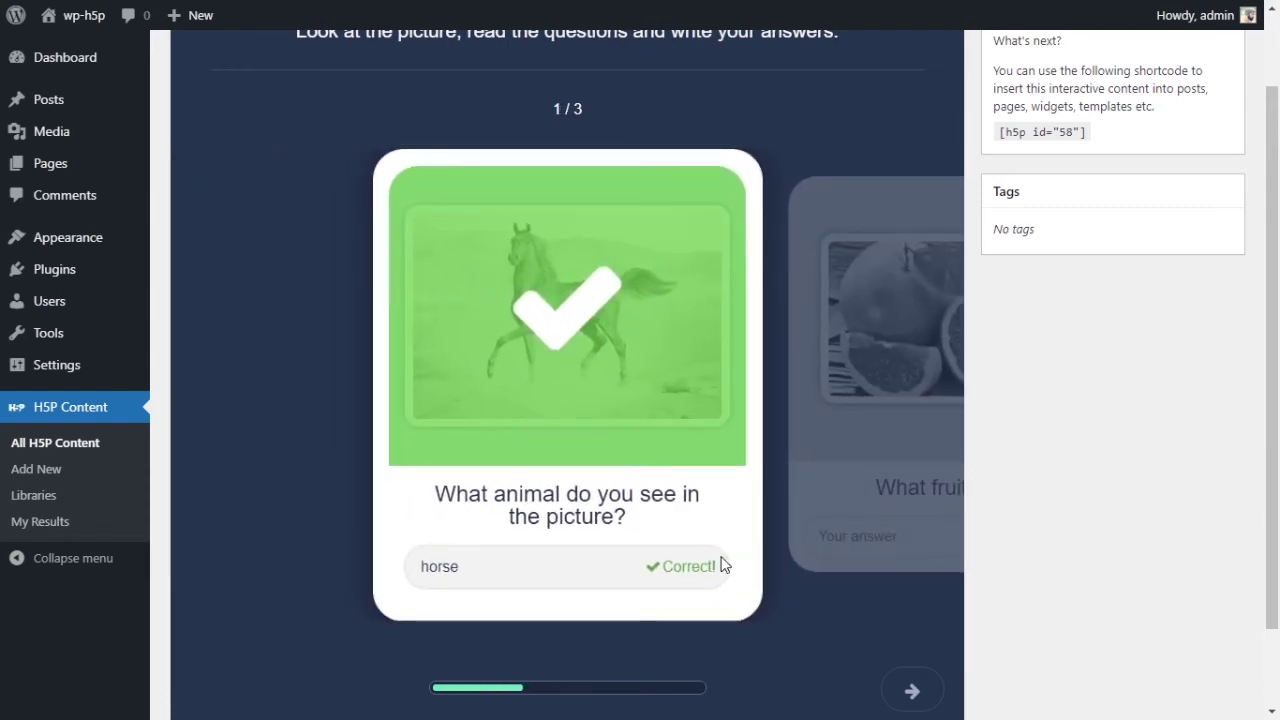
click(910, 691)
click(910, 691)
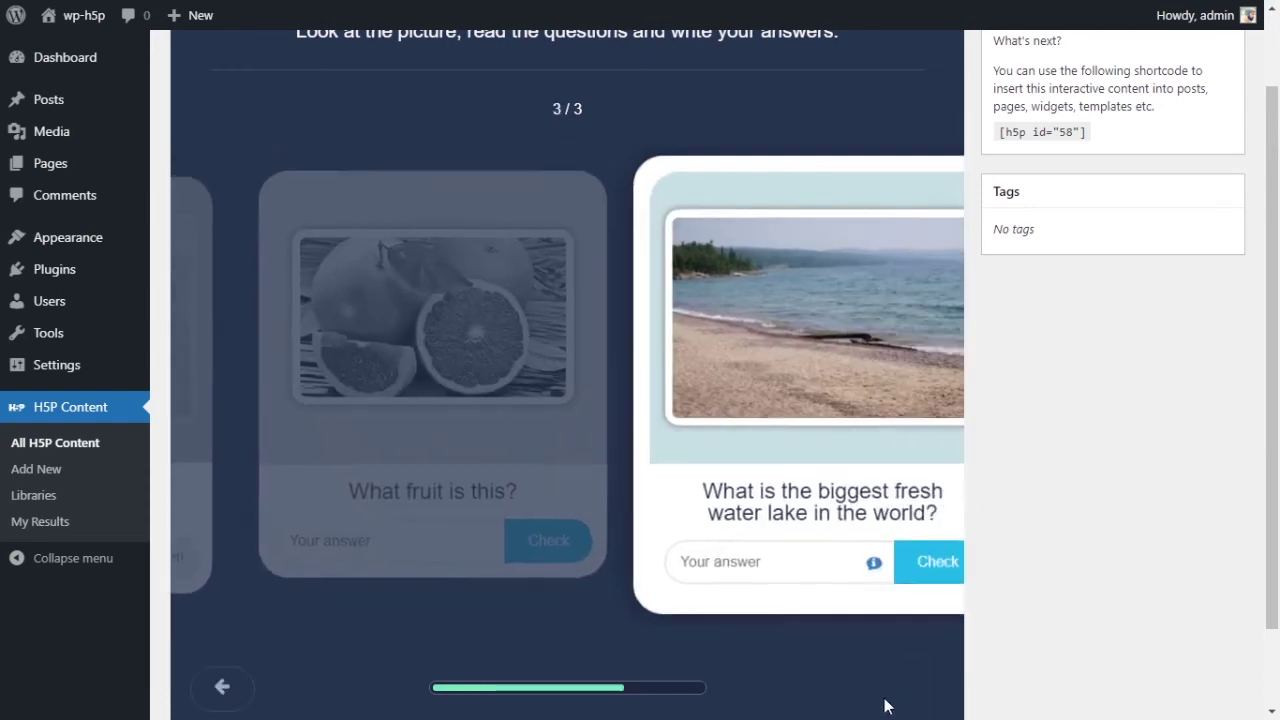
click(221, 688)
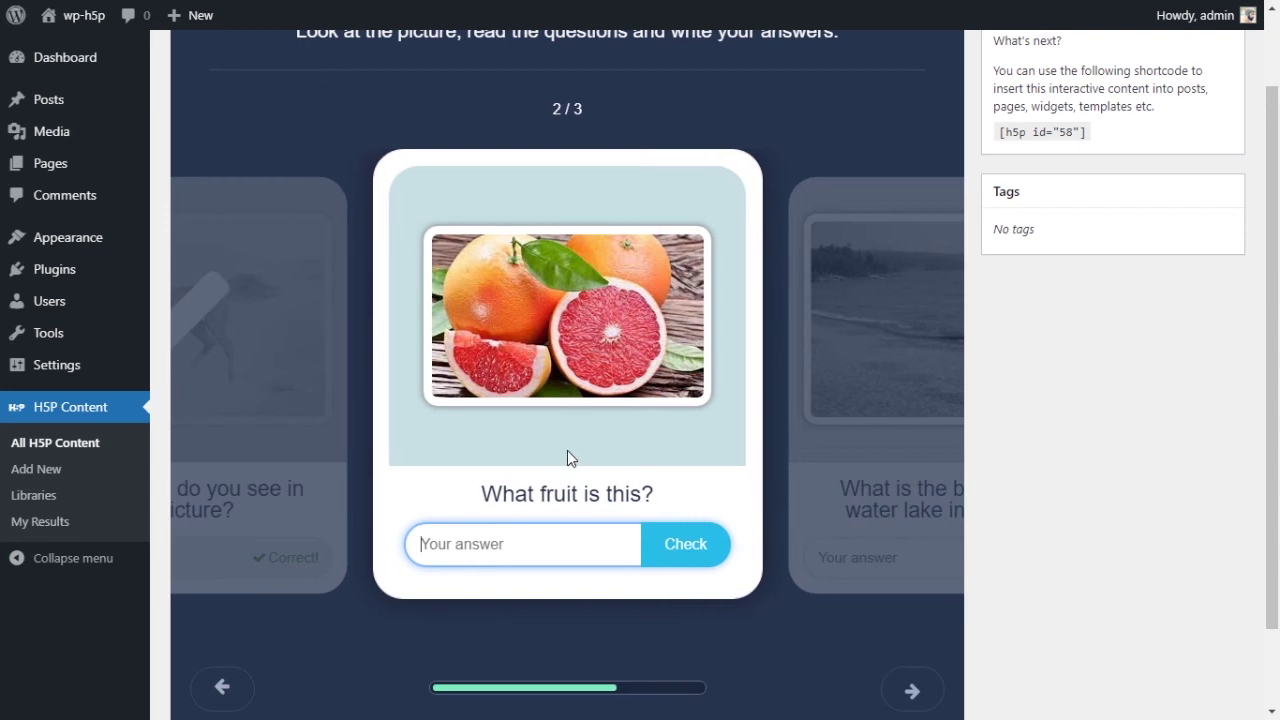
text(Orange)
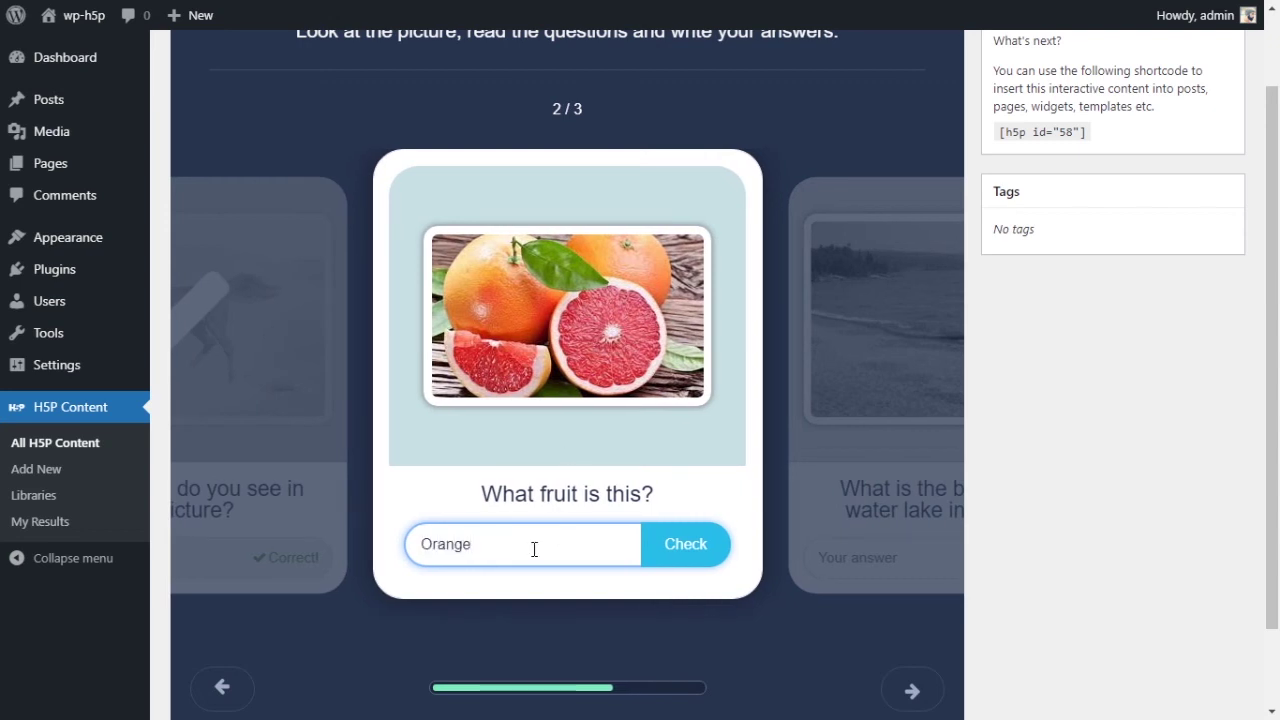
key(Return)
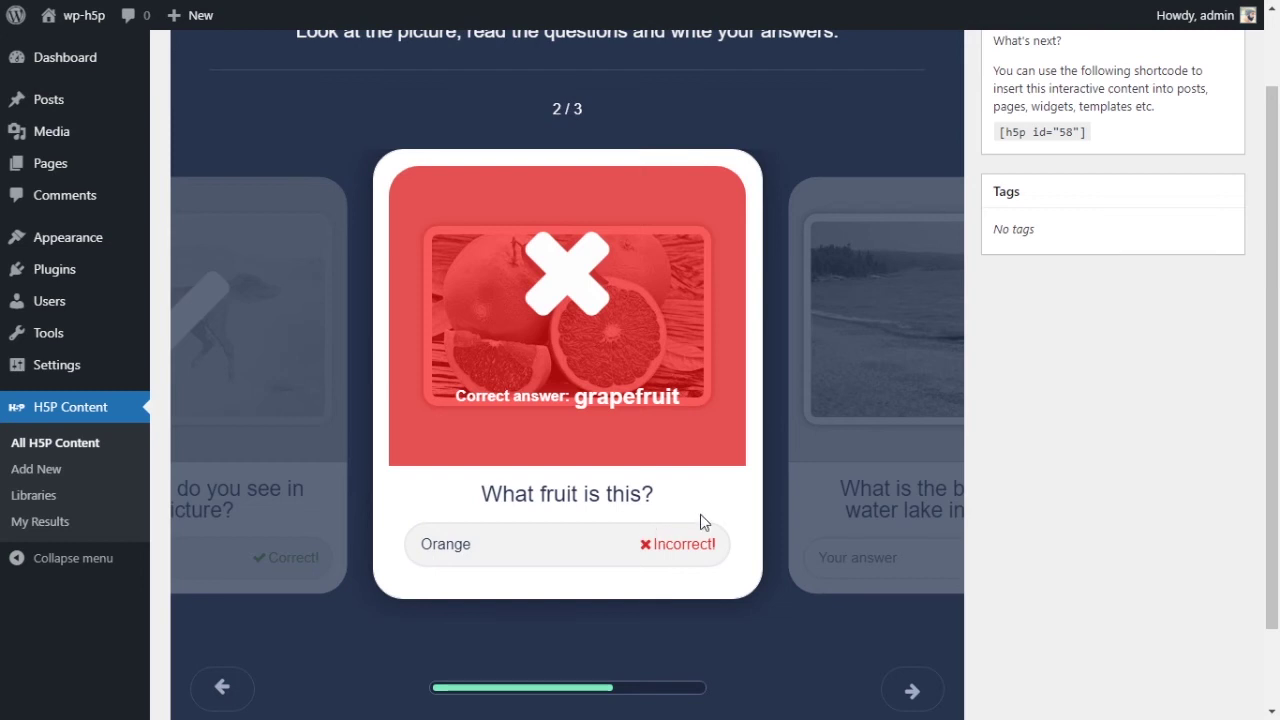
Answer the lake card with 'The great lake' after showing its hint, and check it.
click(808, 571)
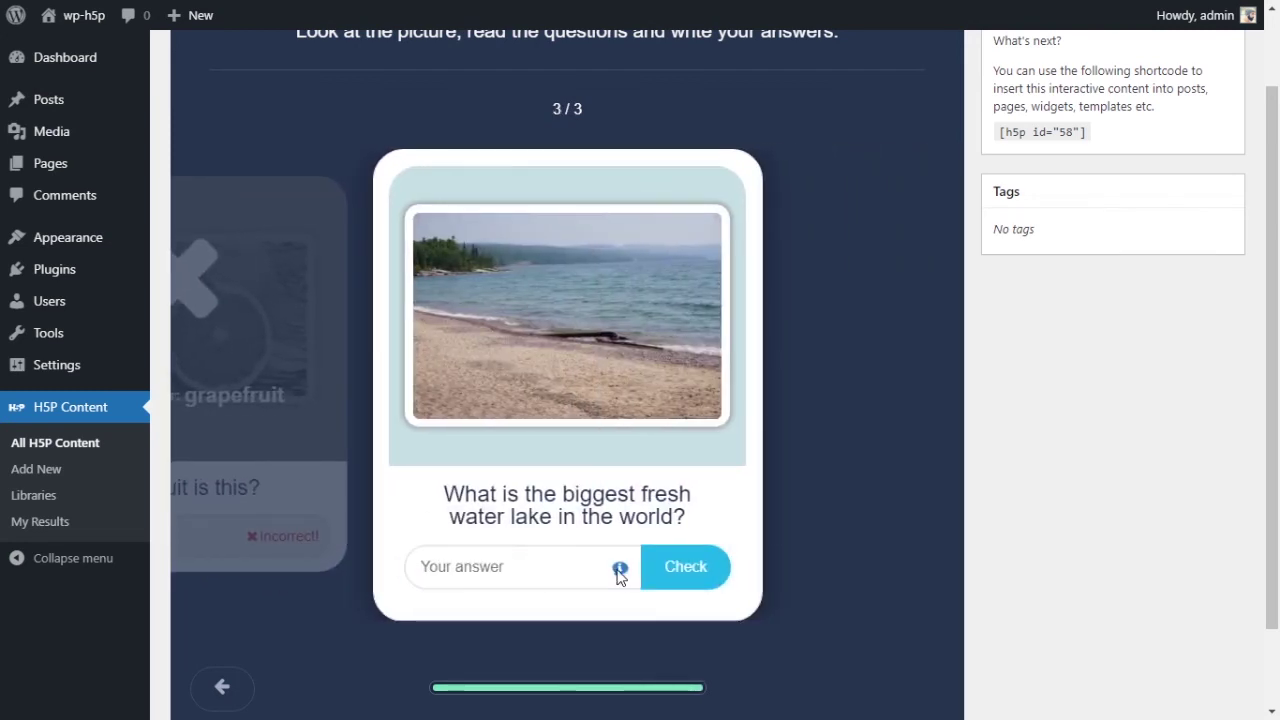
click(583, 563)
click(620, 570)
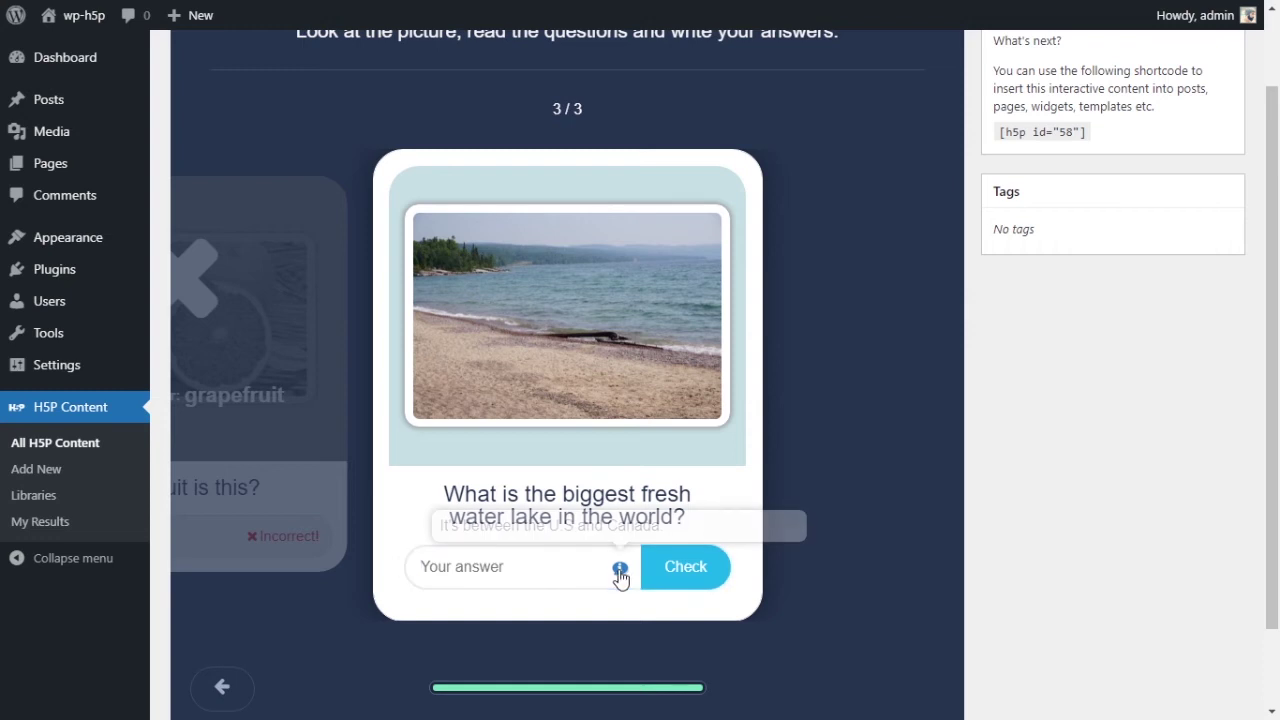
click(560, 563)
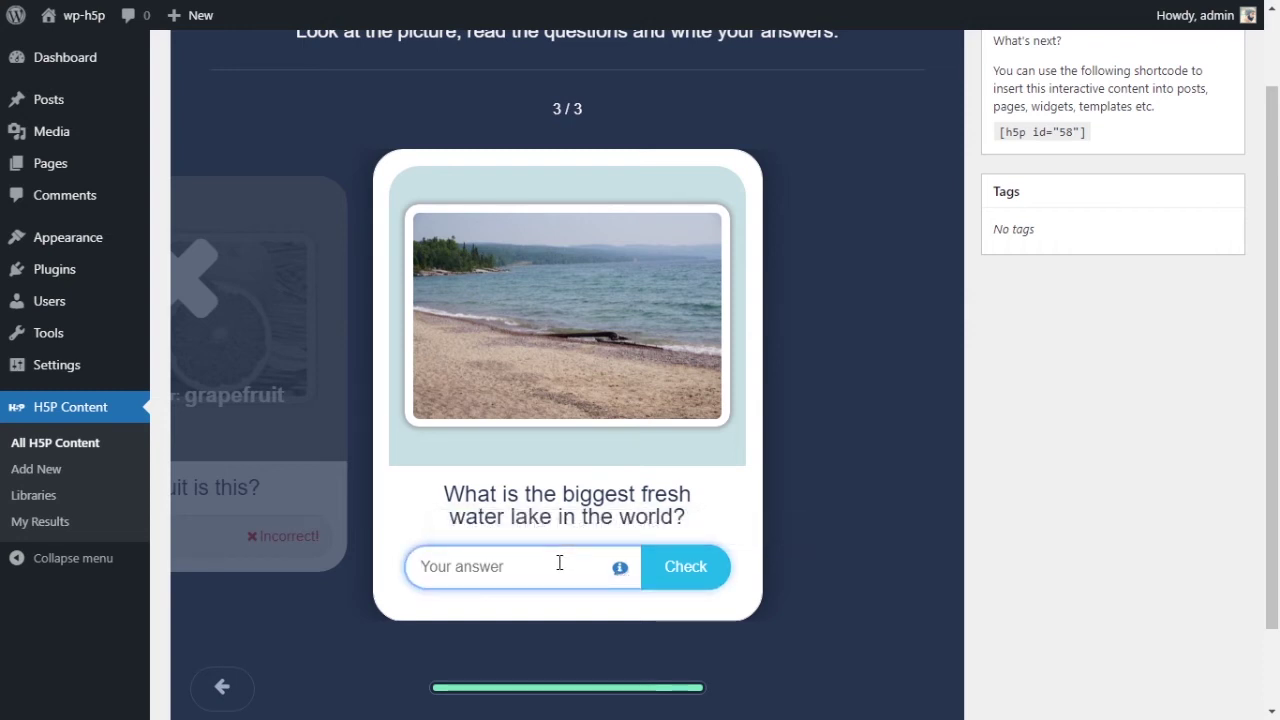
text(The gre)
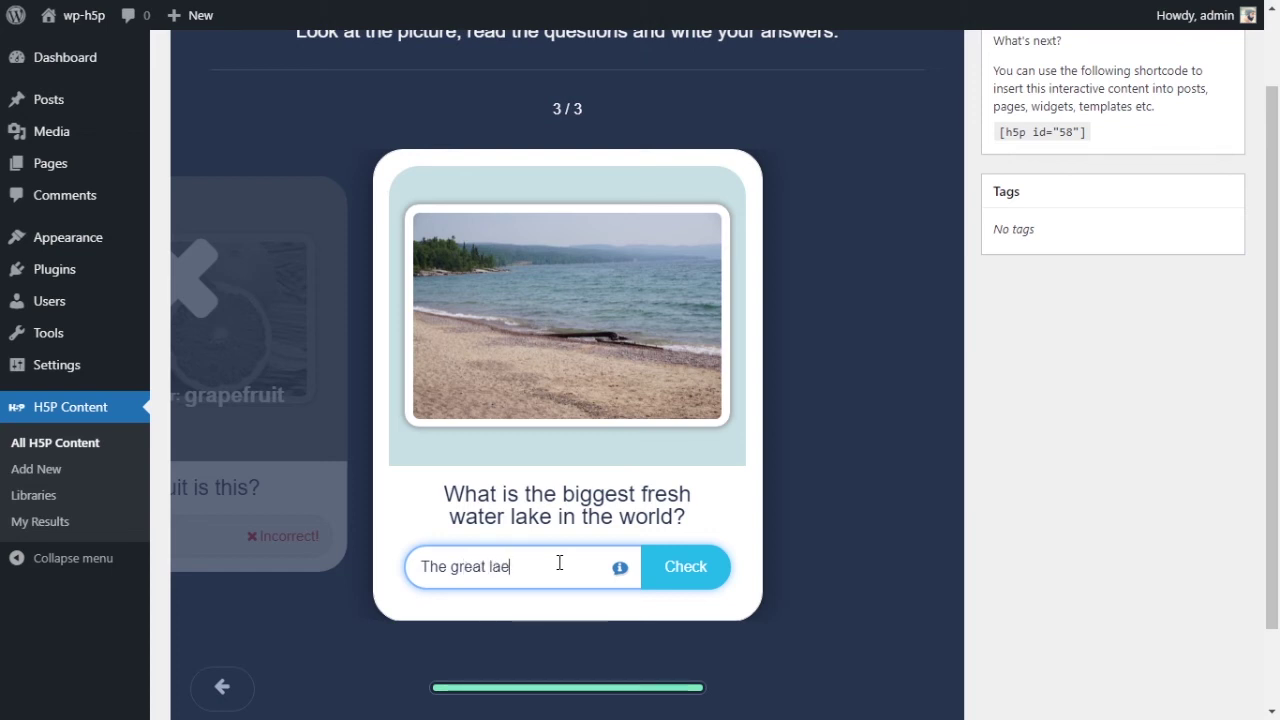
text(at lake)
click(685, 570)
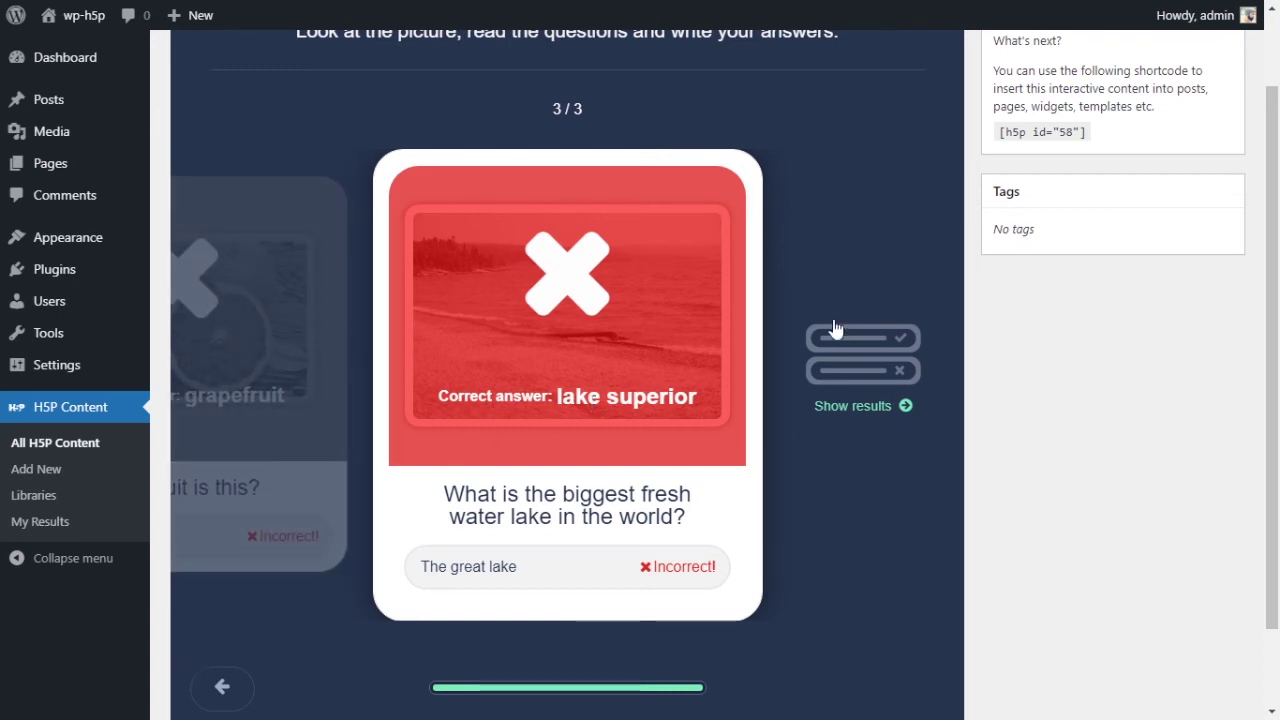
Return to the lake card and open the results summary showing 1 of 3 correct.
click(226, 684)
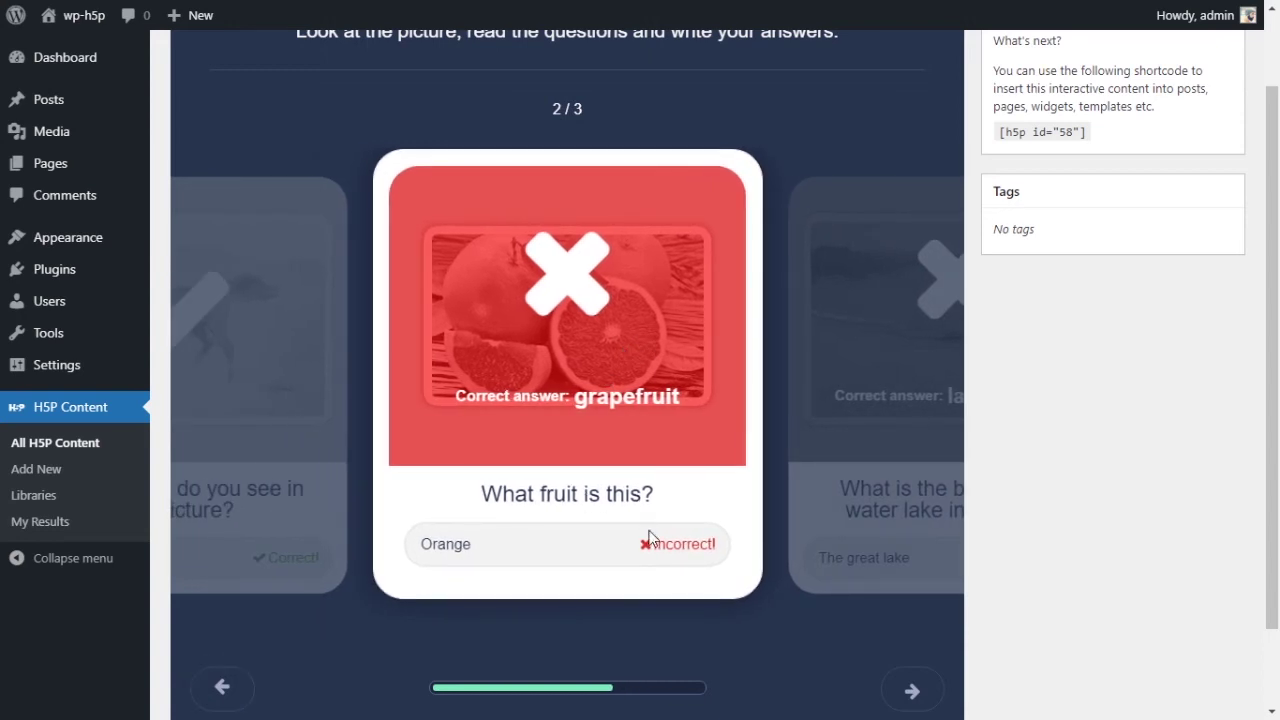
click(911, 689)
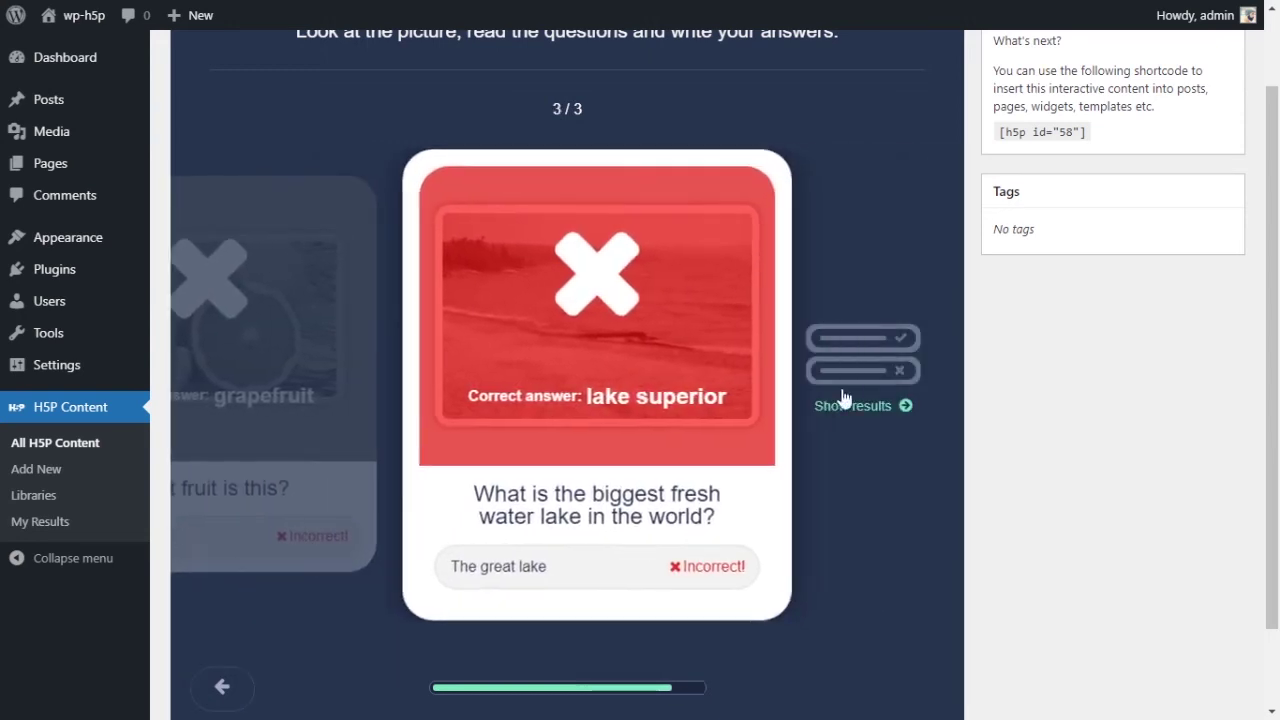
click(843, 372)
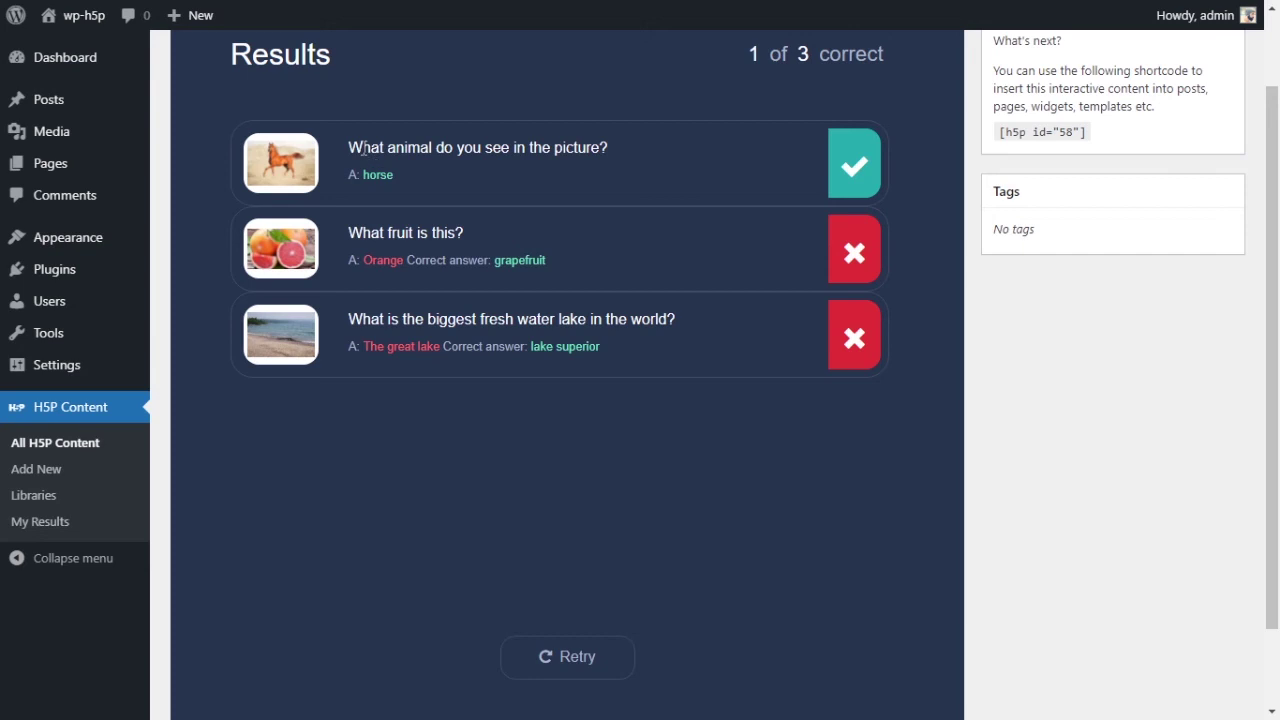
Review the results, highlighting each answer line and the correct answers grapefruit and lake superior.
drag(364, 148, 596, 150)
click(392, 255)
drag(370, 260, 559, 256)
click(552, 259)
drag(349, 350, 659, 354)
click(659, 354)
drag(498, 260, 556, 264)
drag(532, 347, 593, 346)
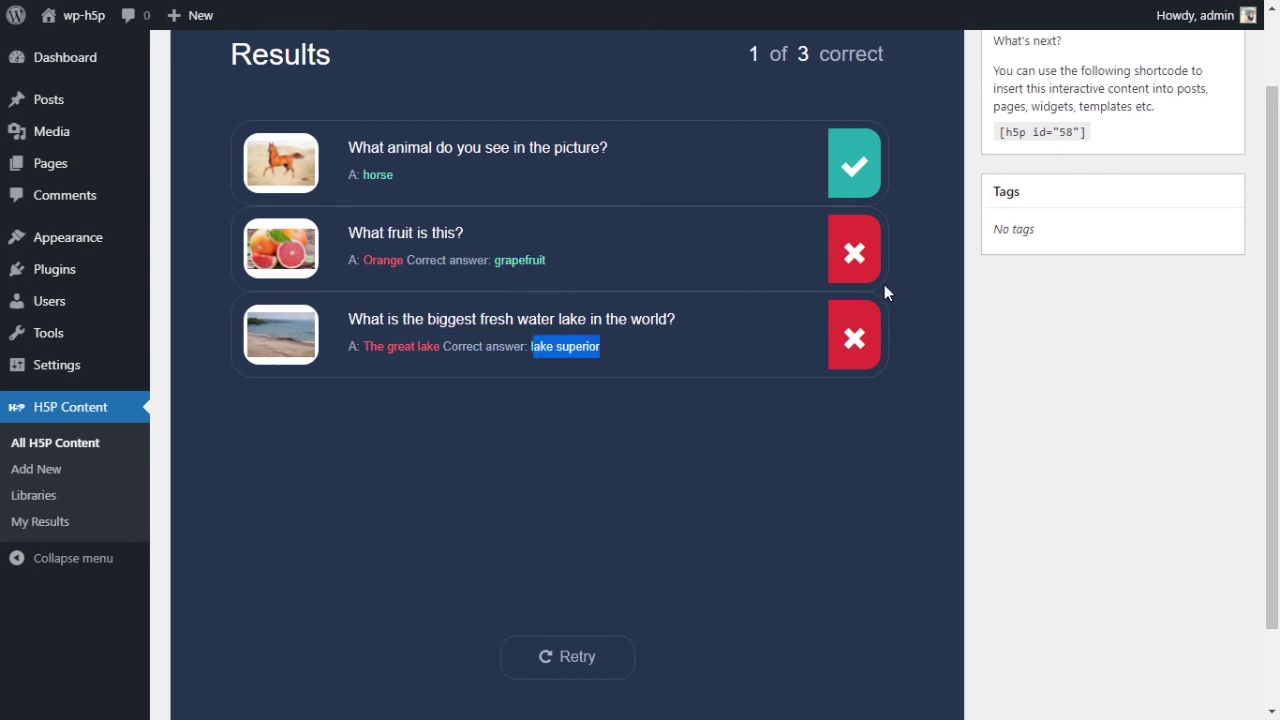
Retry the quiz and step forward through the fruit and lake cards.
click(577, 666)
click(911, 689)
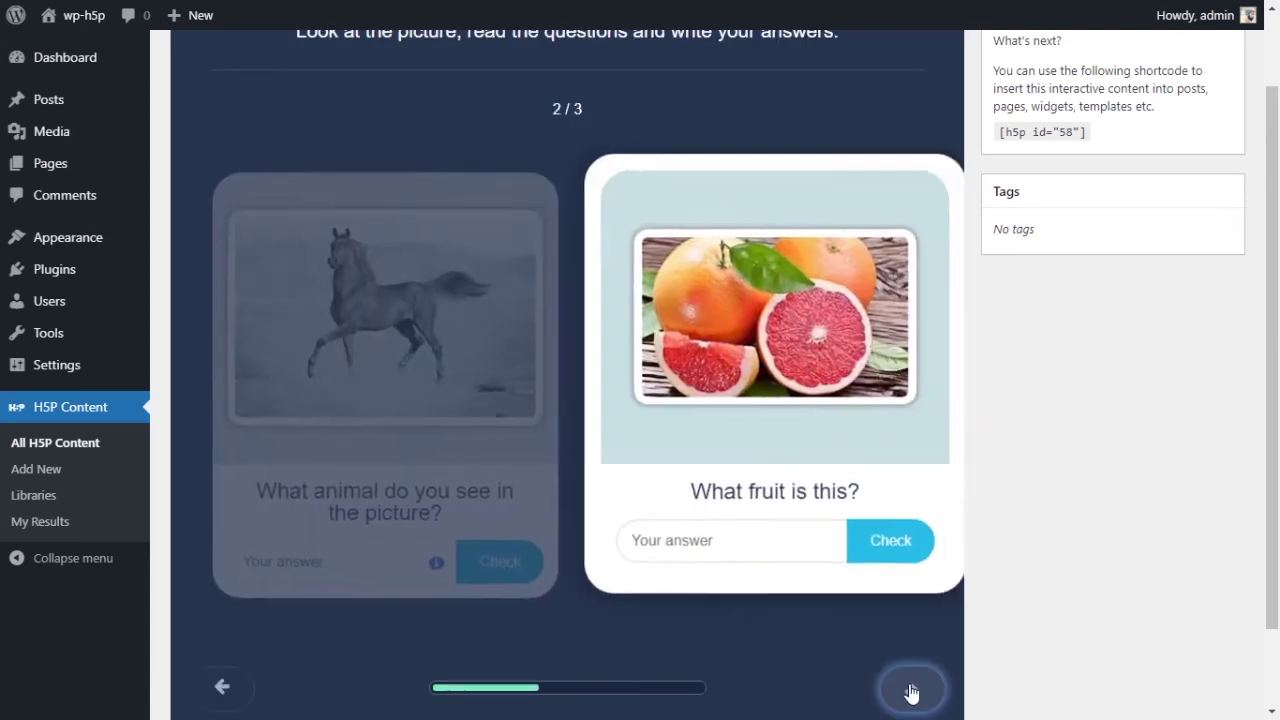
click(911, 690)
Select the shortcode [h5p id="58"] in the Shortcode sidebar box for copying.
scroll(824, 455, up, 1)
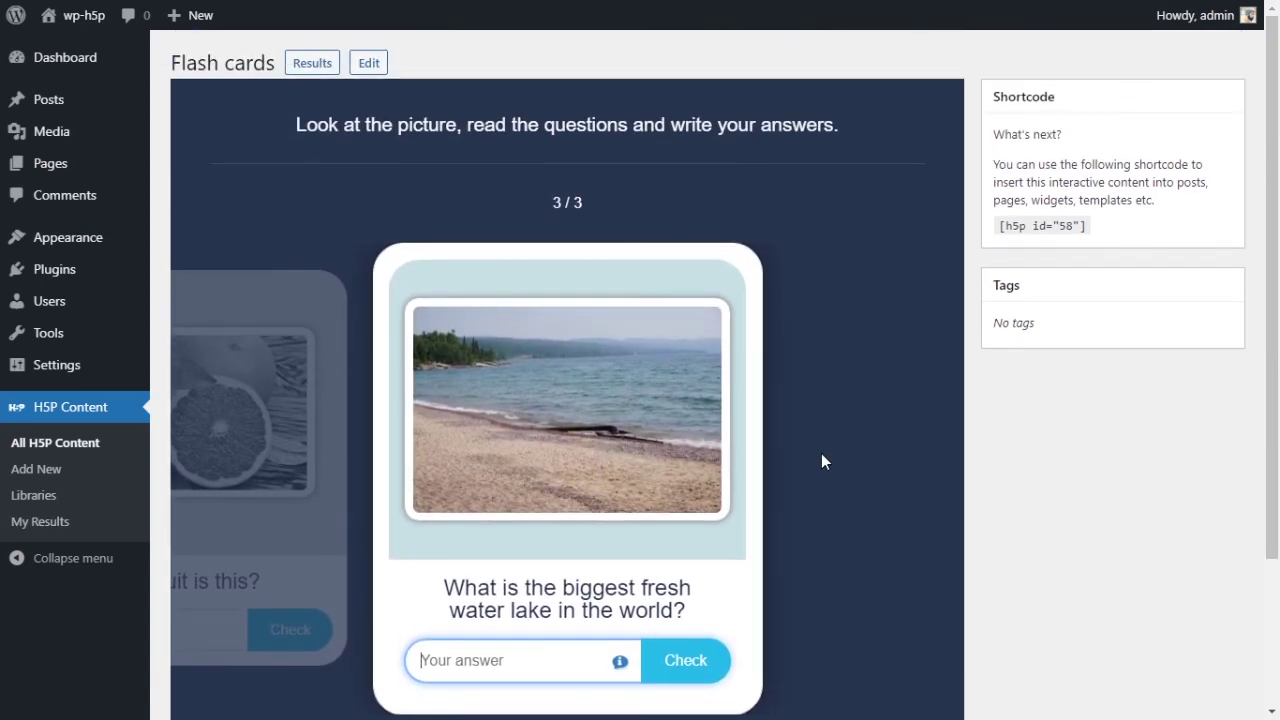
scroll(823, 460, down, 3)
scroll(823, 460, up, 3)
triple_click(1035, 220)
click(1040, 422)
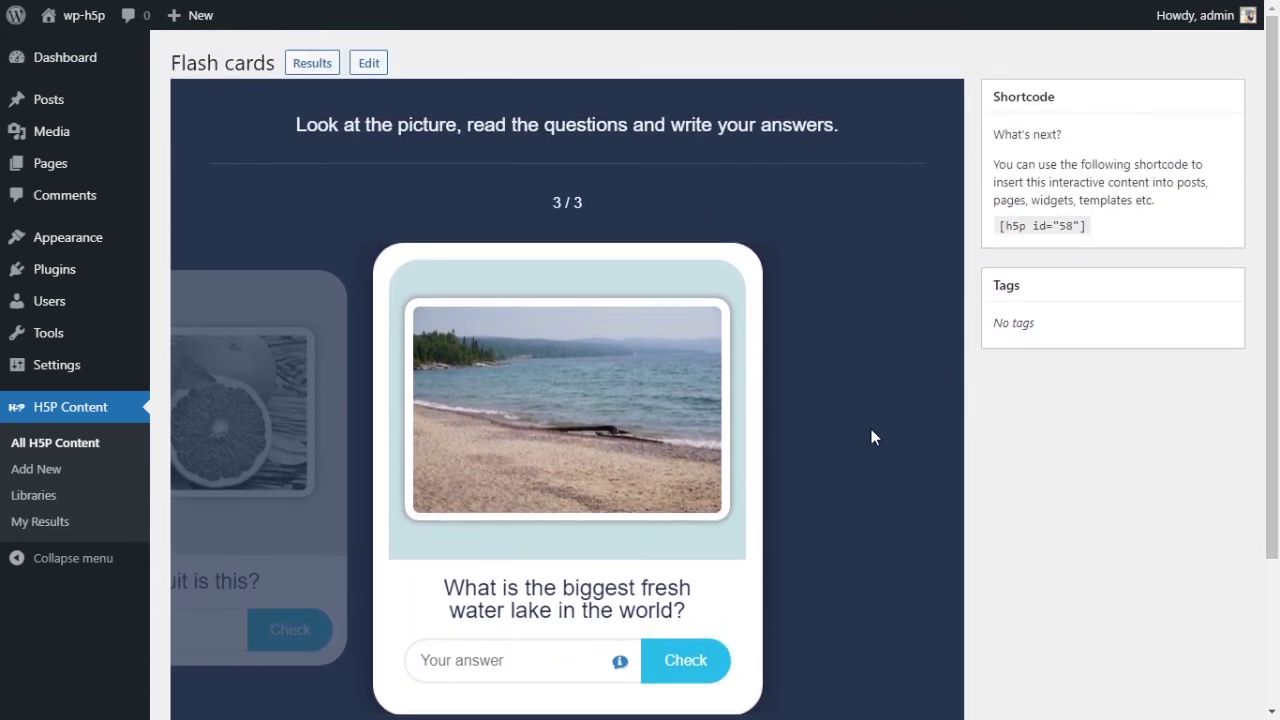
scroll(869, 432, down, 1)
scroll(714, 421, up, 1)
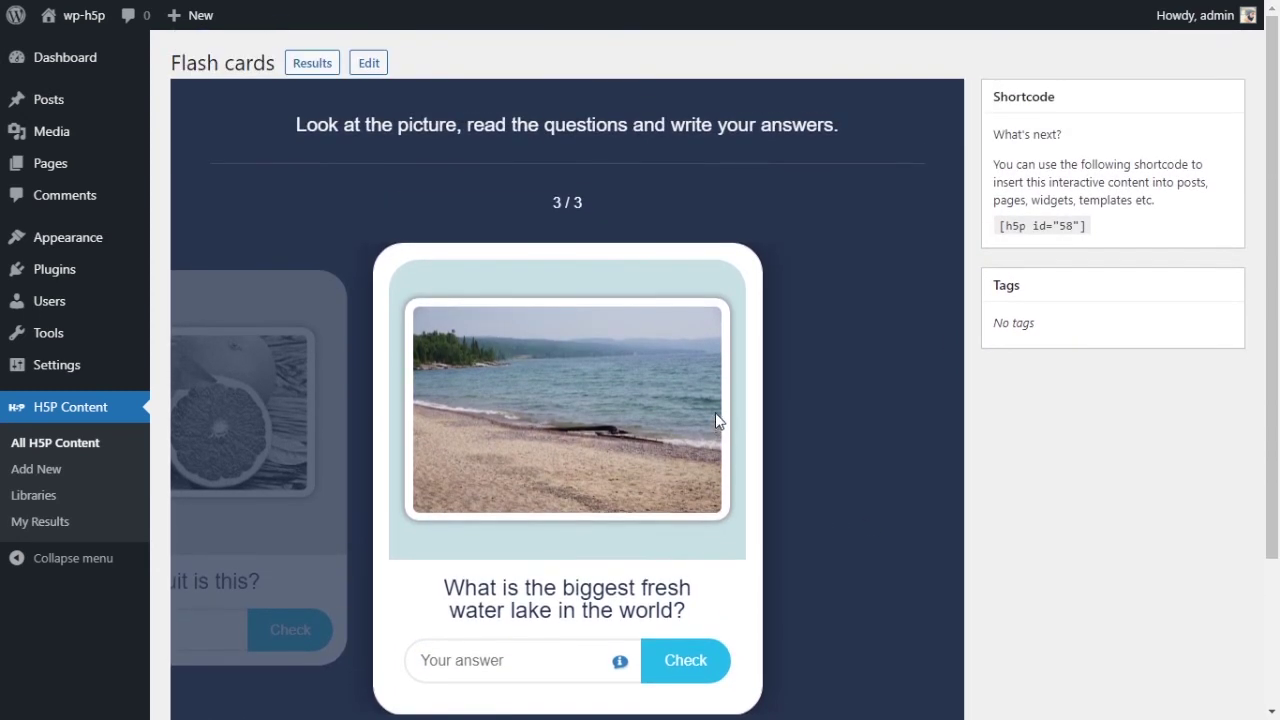
triple_click(1029, 228)
key(ctrl+c)
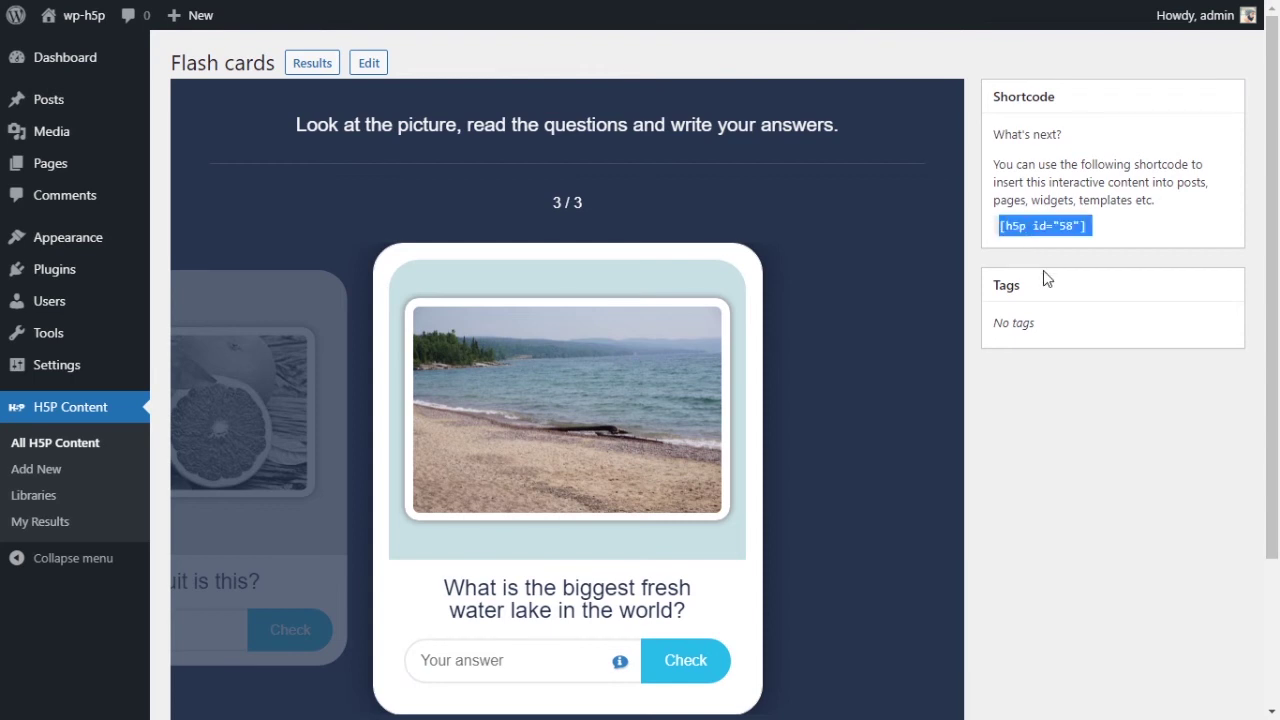
mouse_move(98, 110)
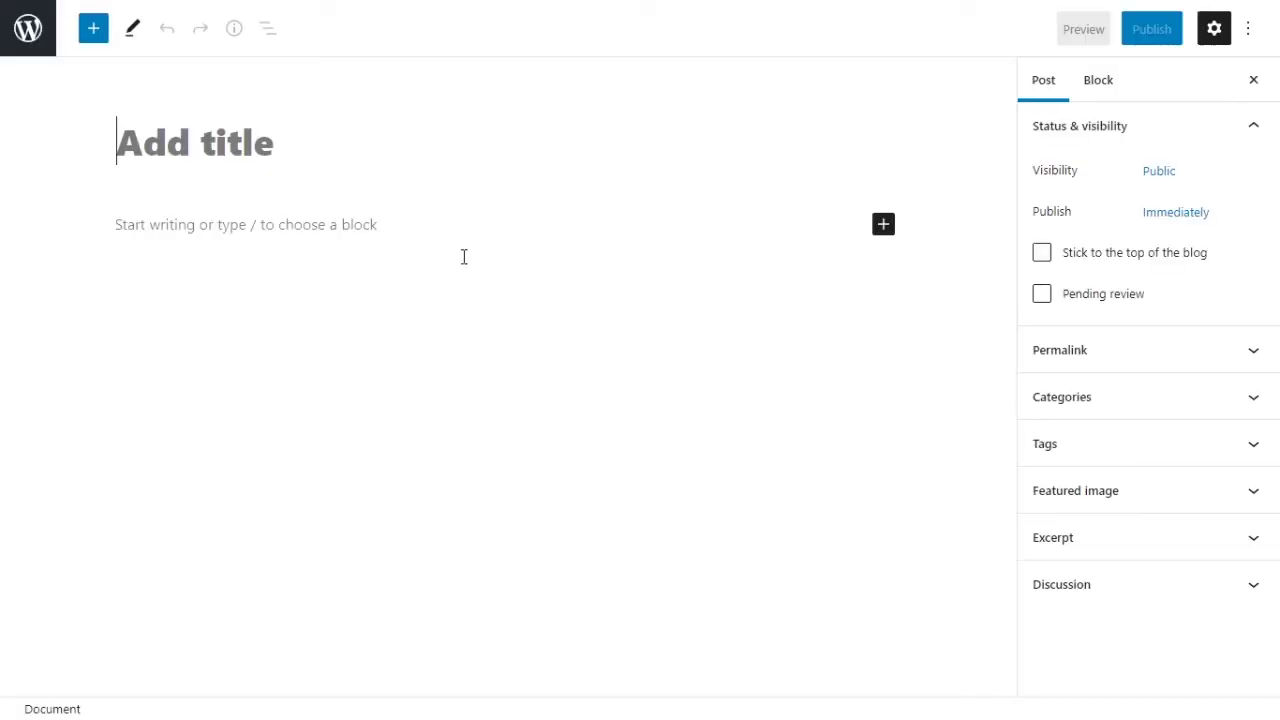
Title the new post '#25 Flash Cards' and add a Shortcode block containing [h5p id="58"].
text(#25 )
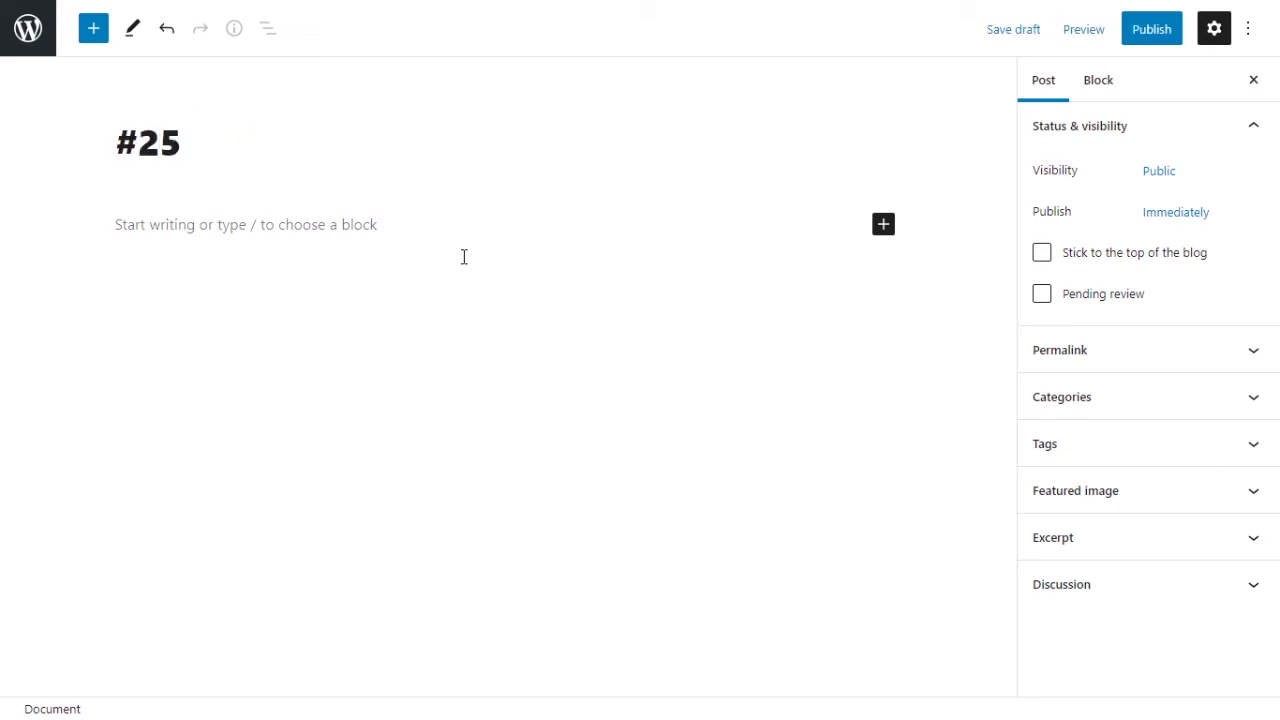
text(Flash Cards)
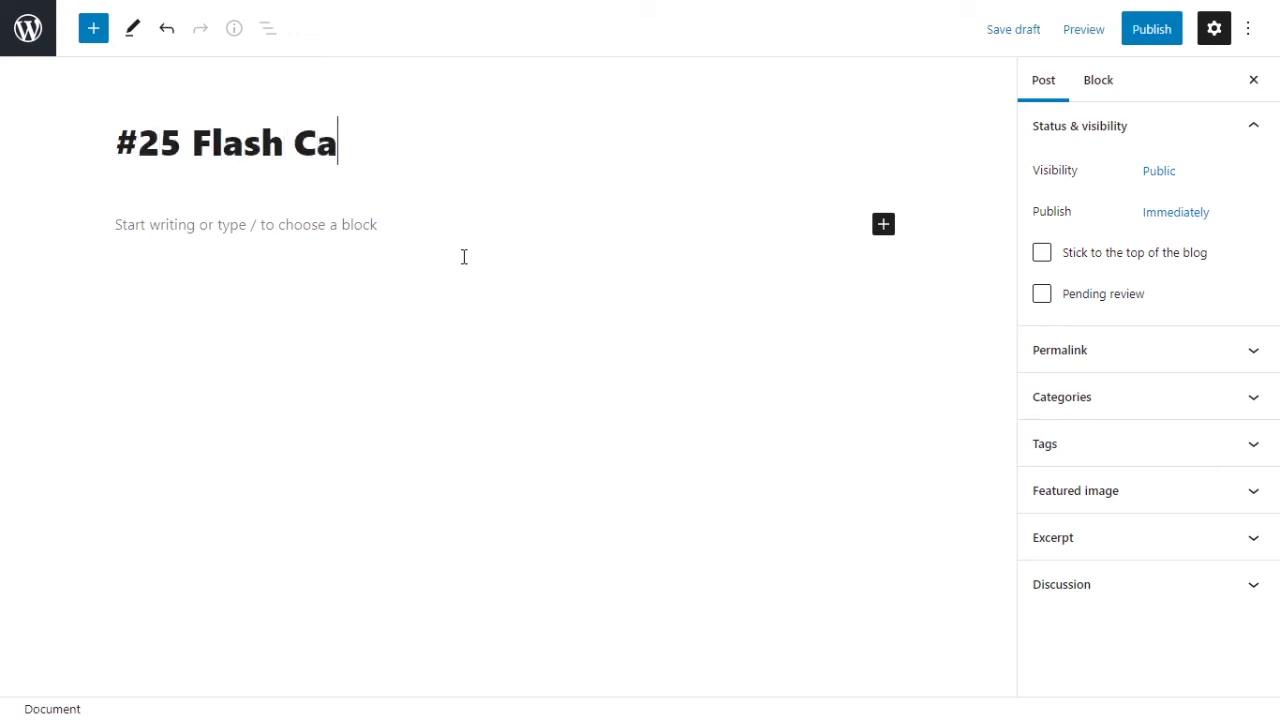
click(884, 226)
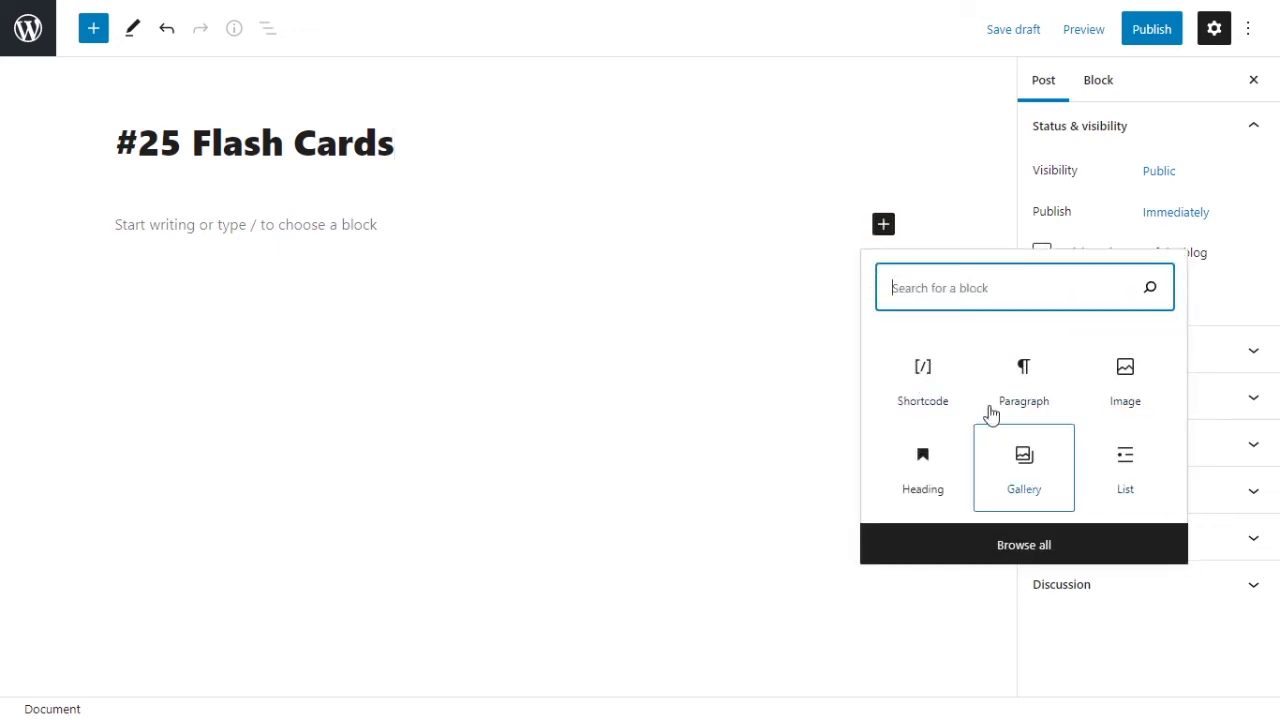
text(shor)
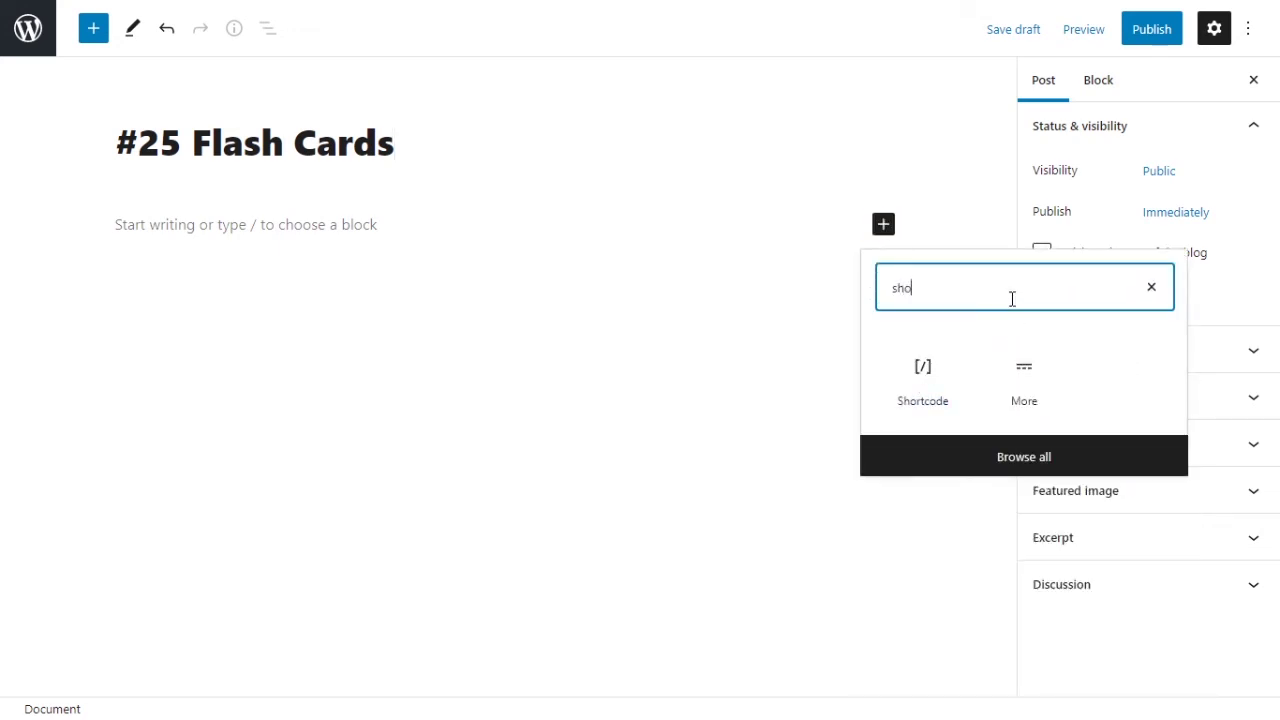
click(952, 386)
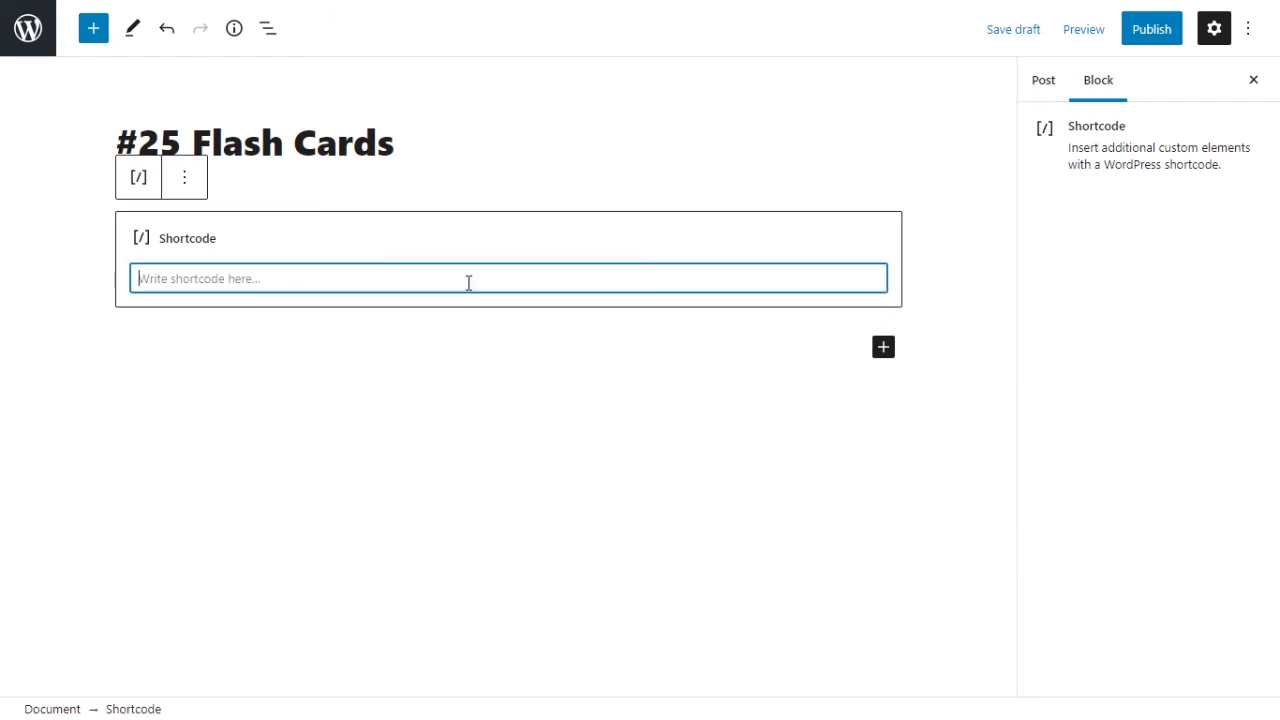
key(ctrl+v)
key(BackSpace)
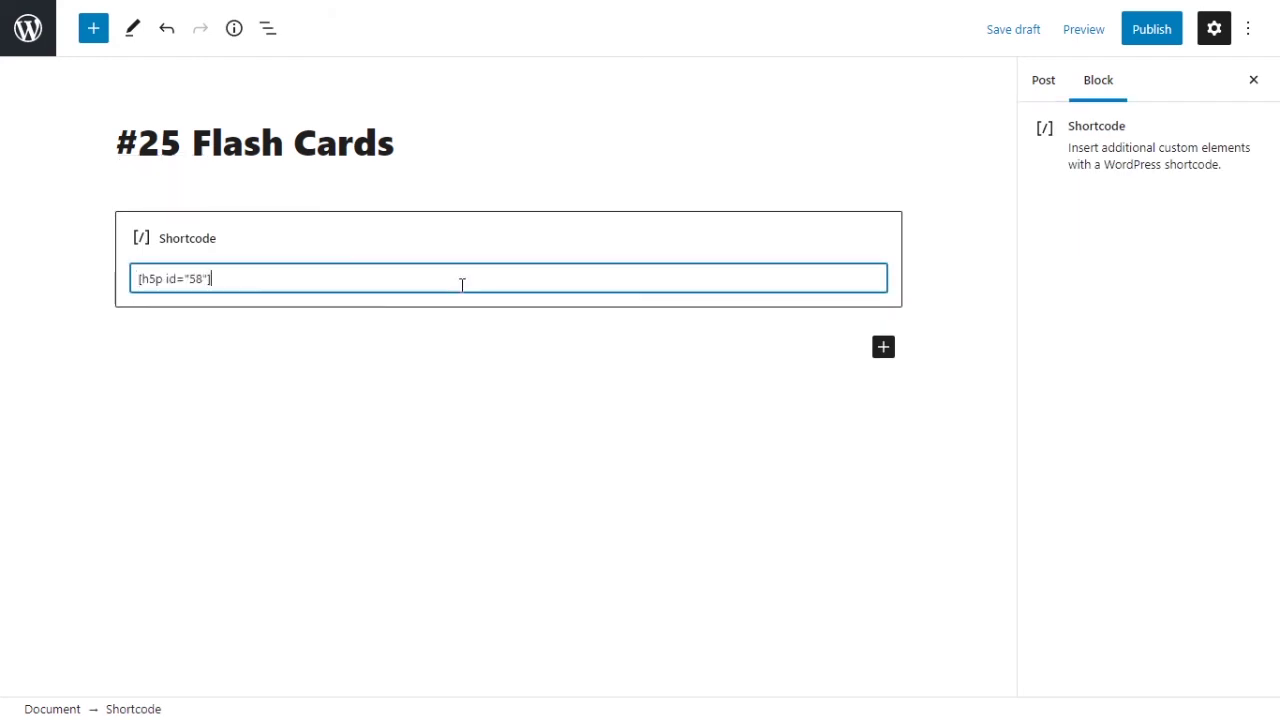
Publish the post and confirm publication.
click(1174, 33)
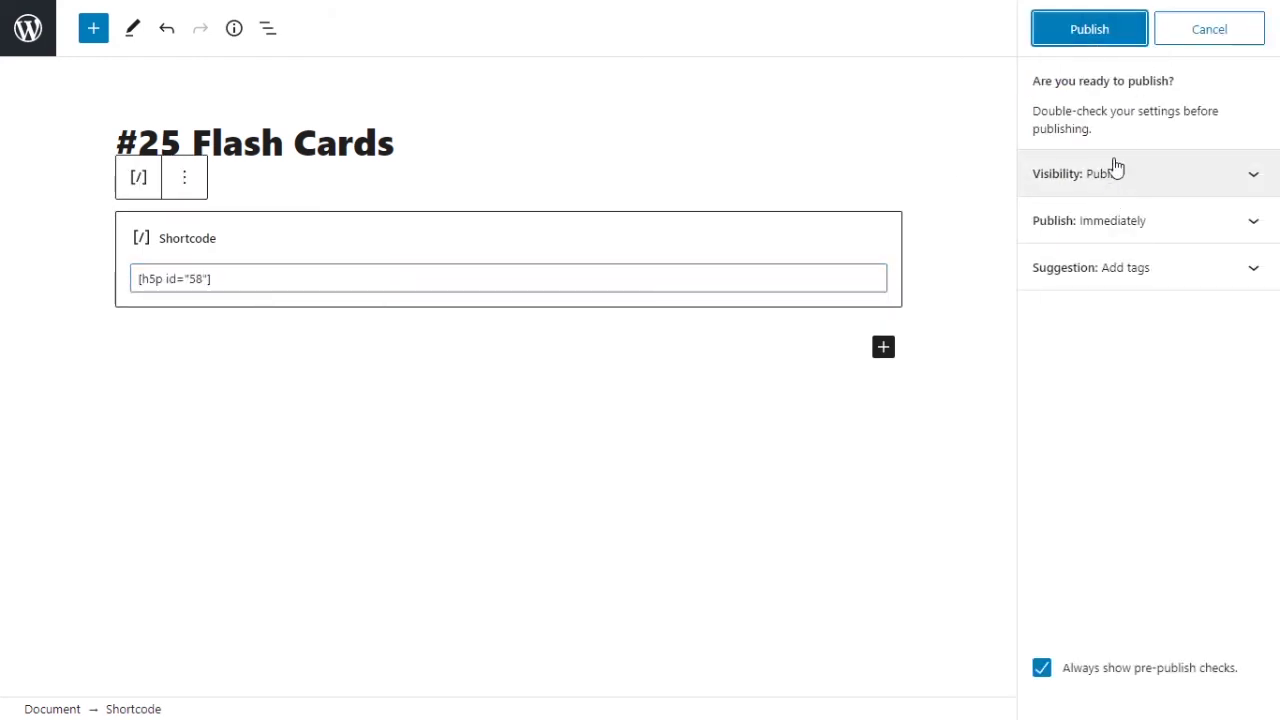
click(1078, 36)
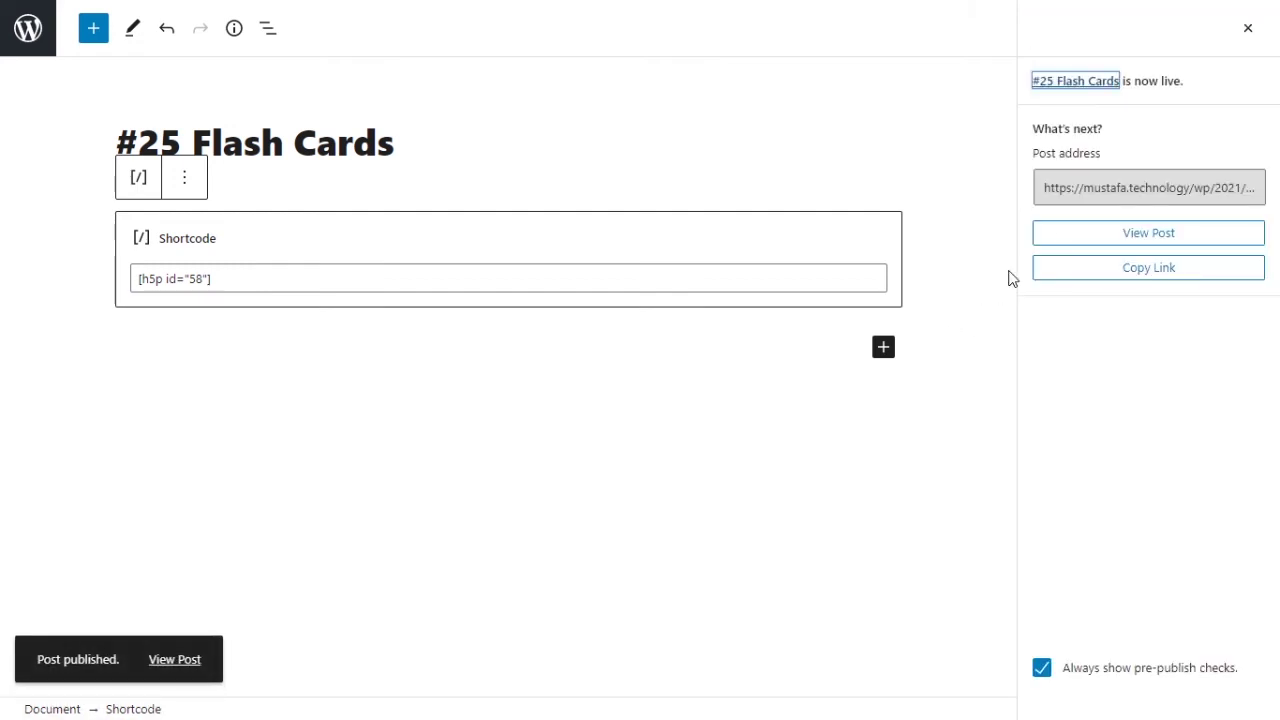
click(1098, 244)
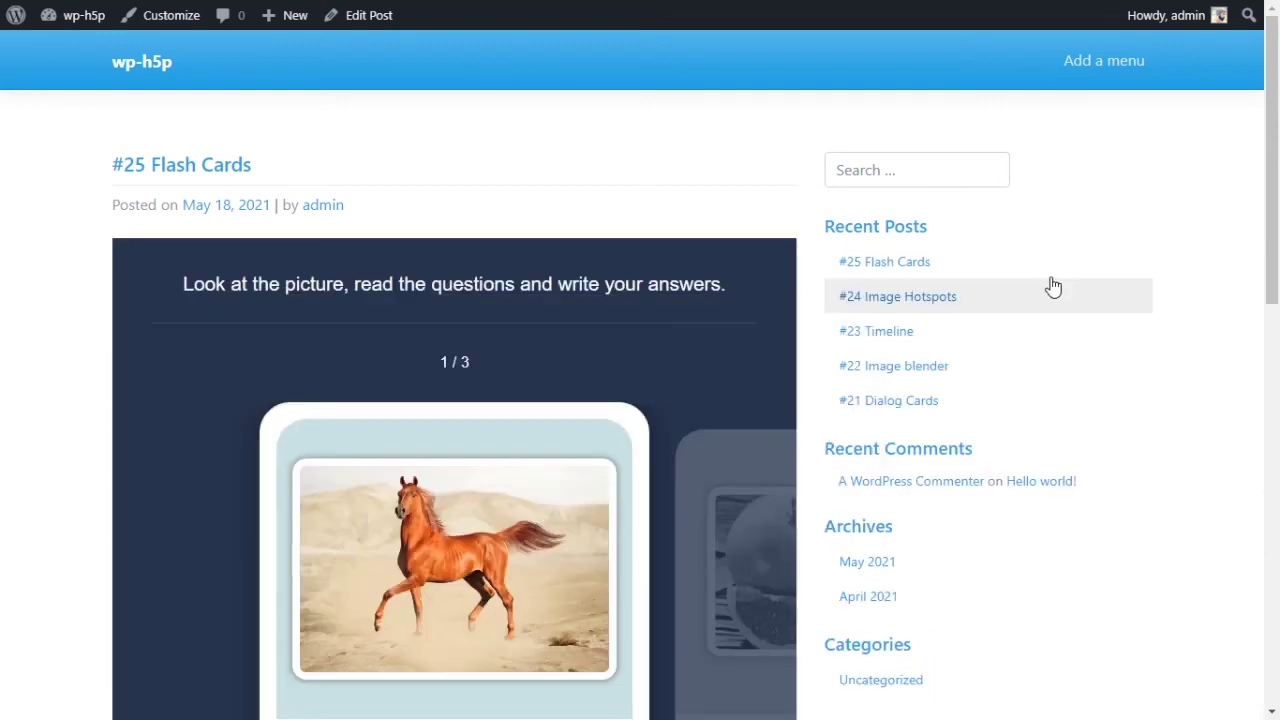
Scroll the live '#25 Flash Cards' post to bring the embedded flashcards activity into view.
scroll(614, 221, down, 4)
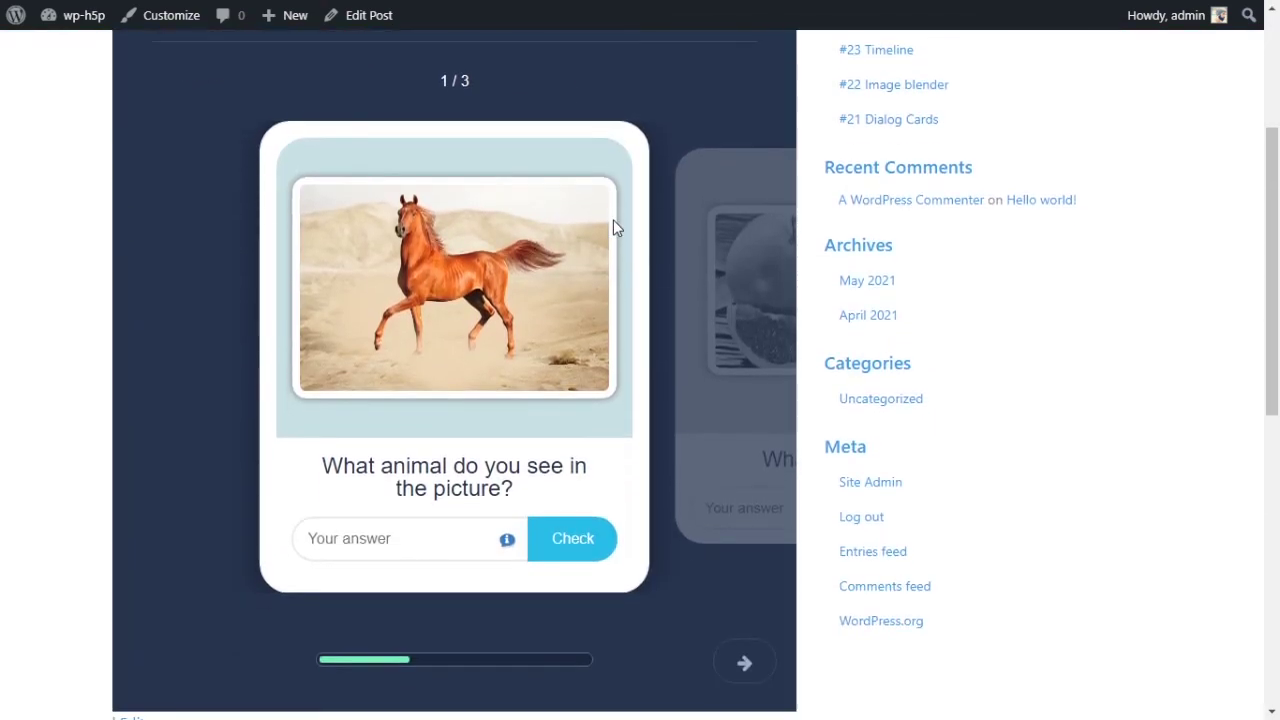
scroll(613, 220, up, 2)
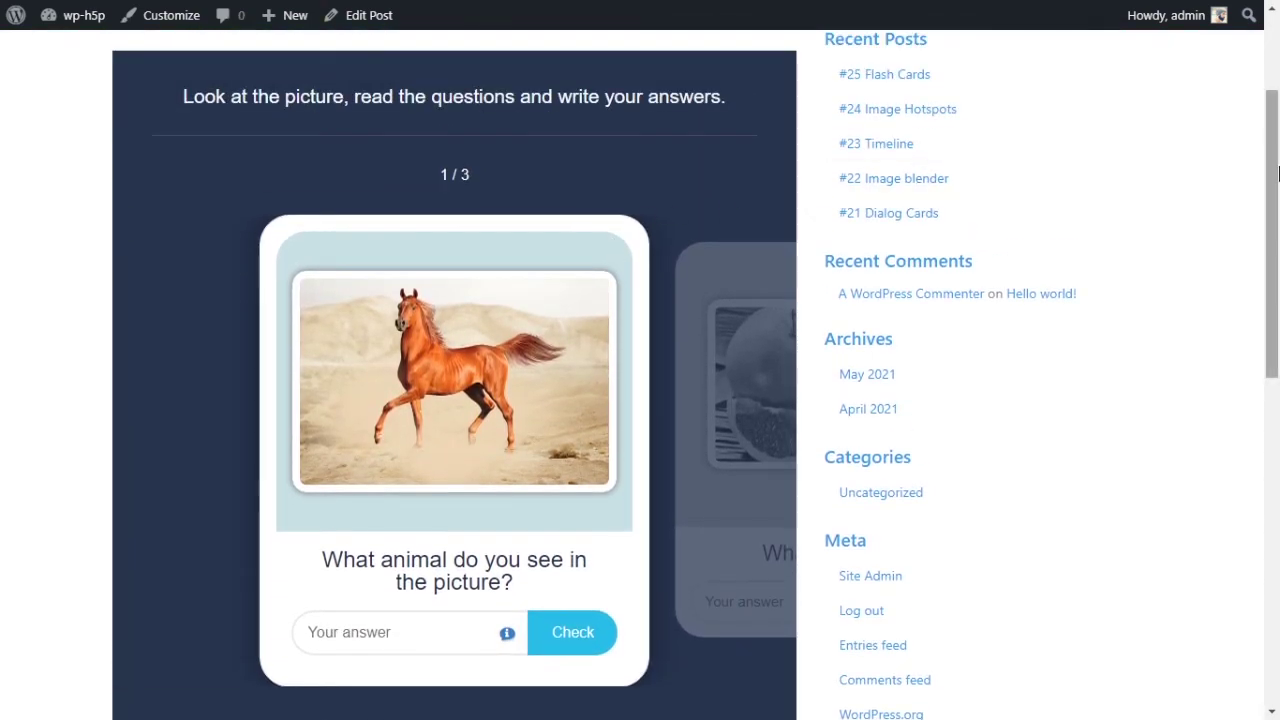
drag(1277, 194, 1271, 120)
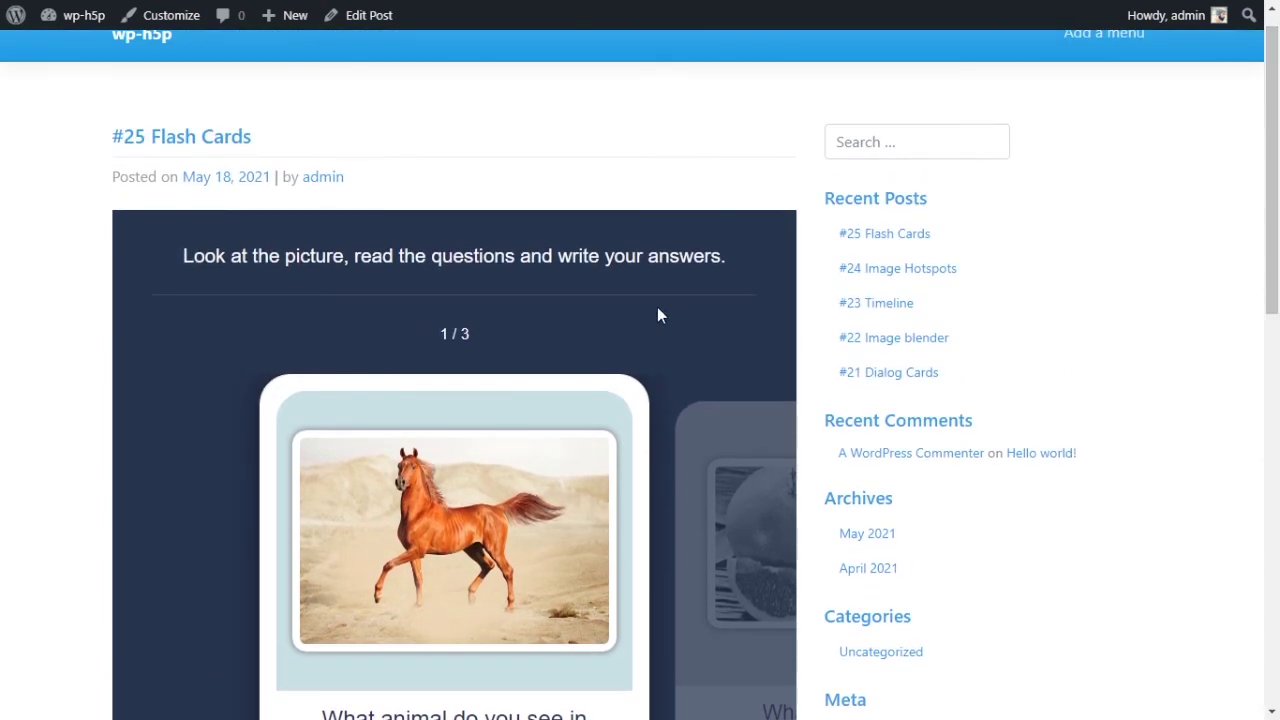
scroll(292, 317, down, 3)
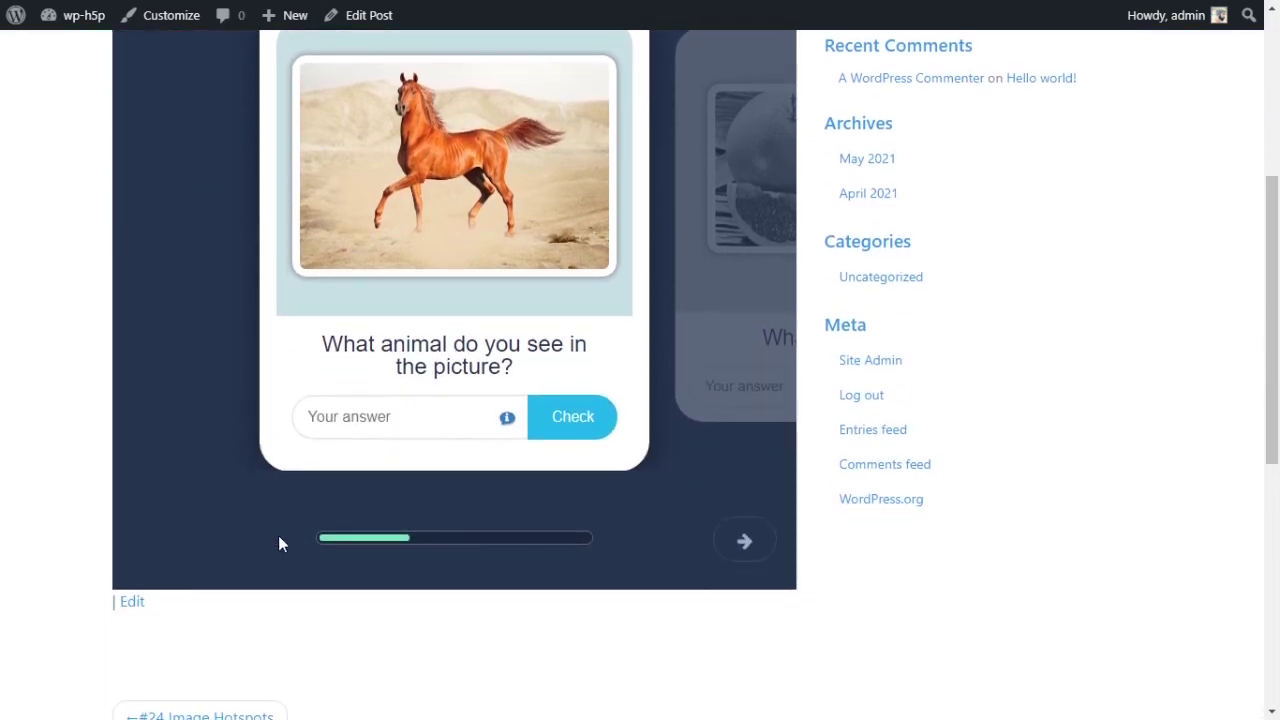
scroll(278, 540, up, 3)
scroll(279, 543, up, 1)
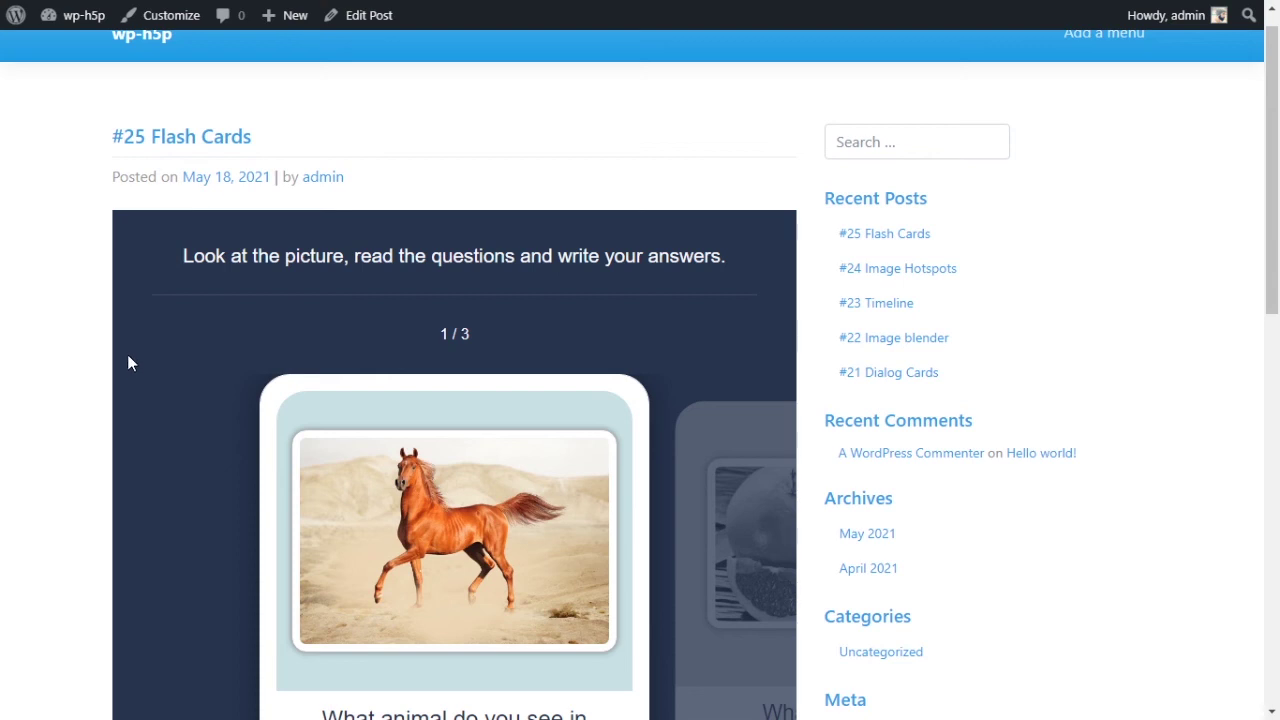
scroll(193, 452, down, 4)
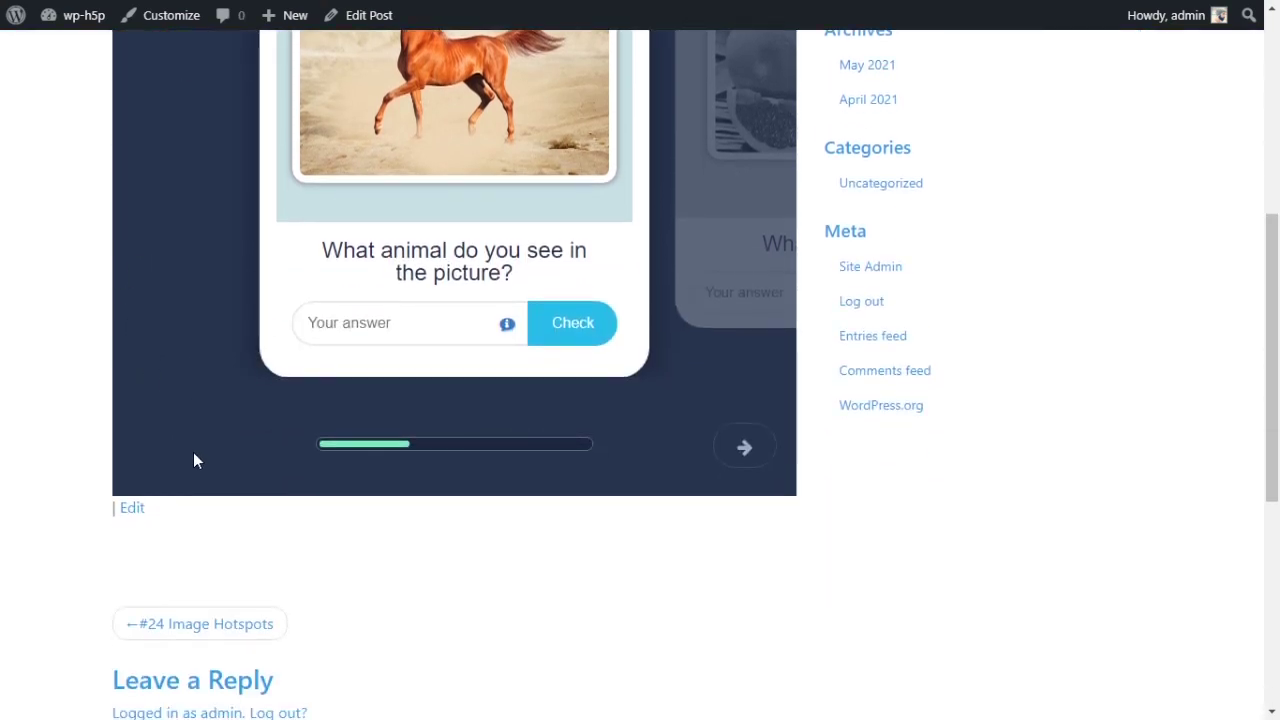
scroll(193, 452, up, 2)
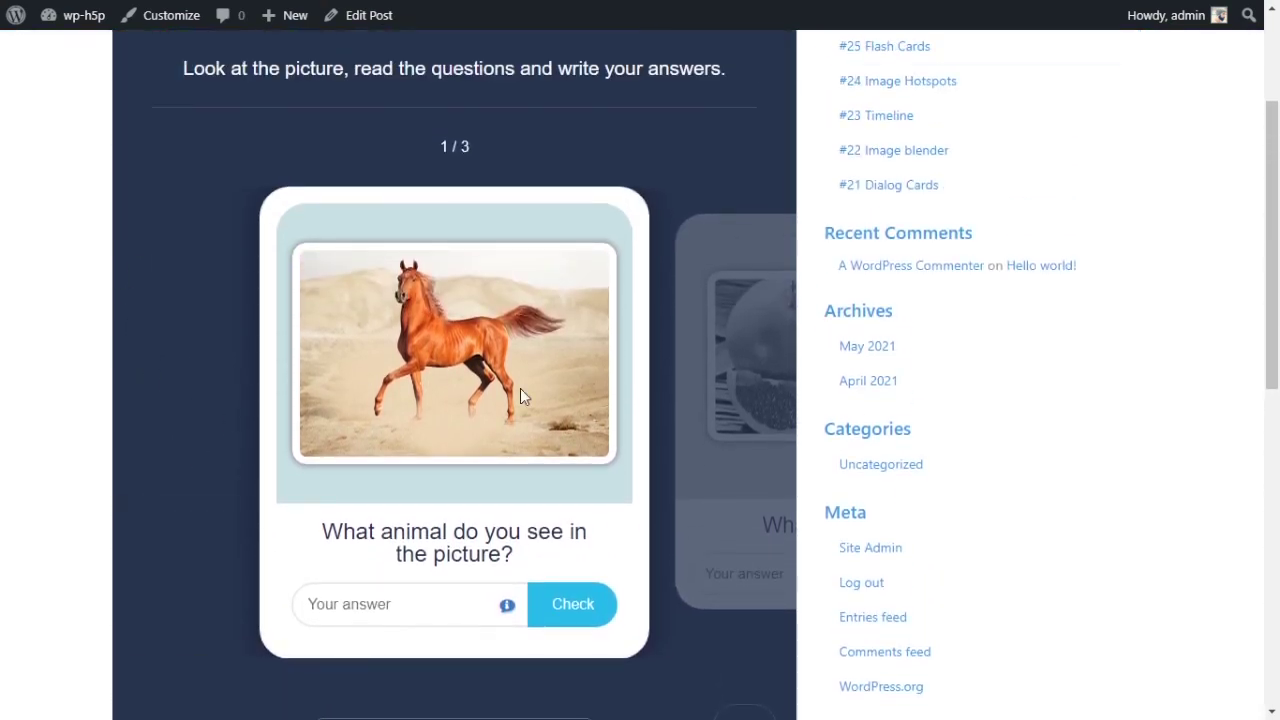
scroll(520, 388, up, 1)
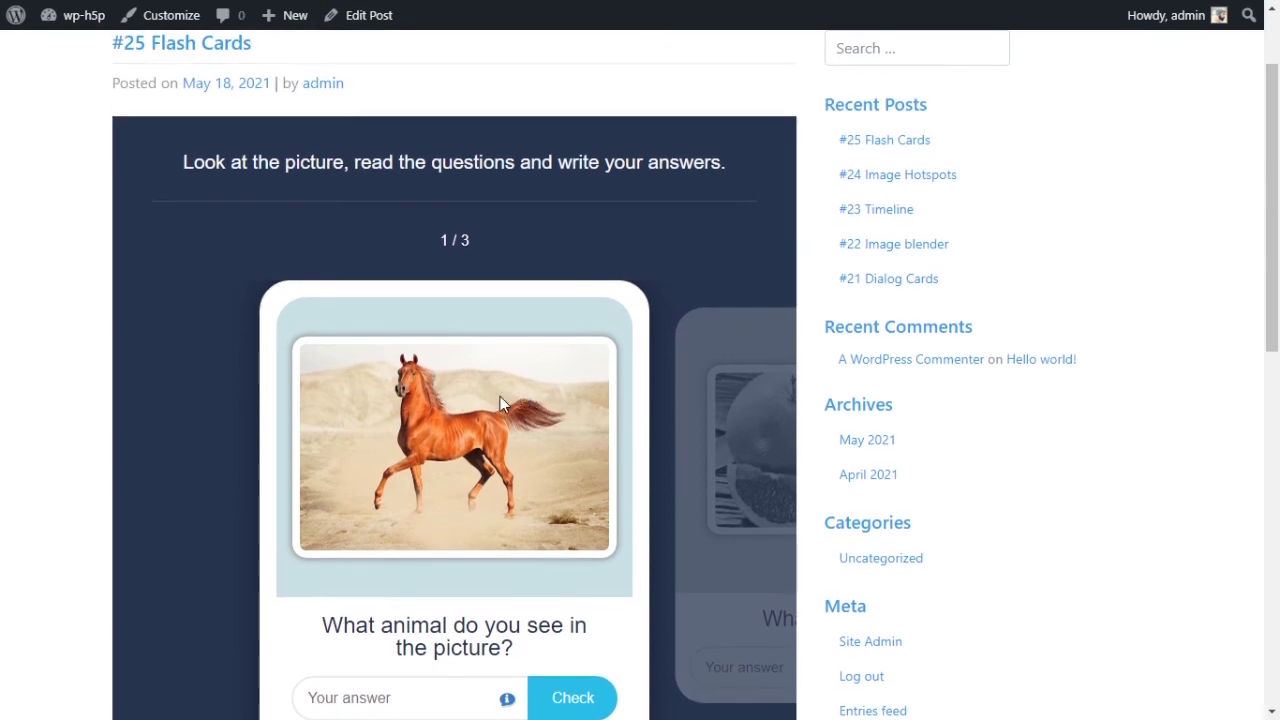
scroll(500, 396, down, 1)
scroll(500, 396, up, 1)
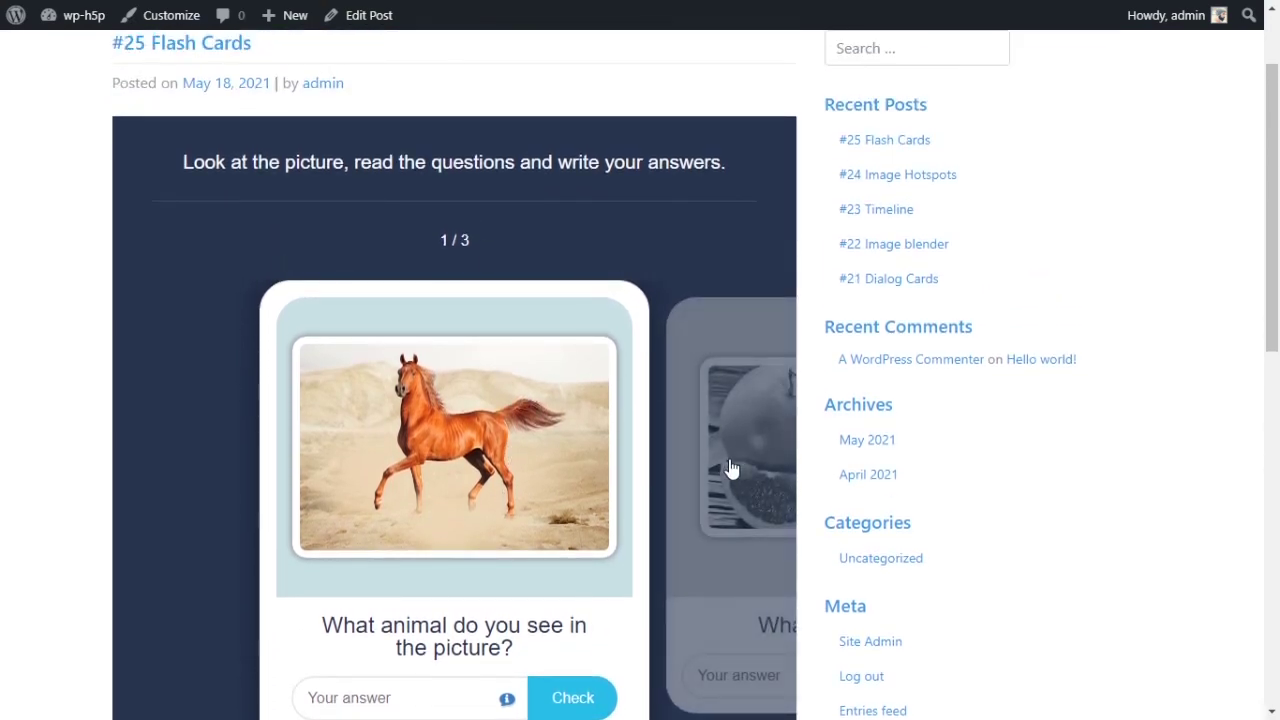
scroll(720, 412, down, 3)
Answer the horse card with 'horse' and the fruit card with 'grapefruit', checking each.
click(720, 320)
click(167, 306)
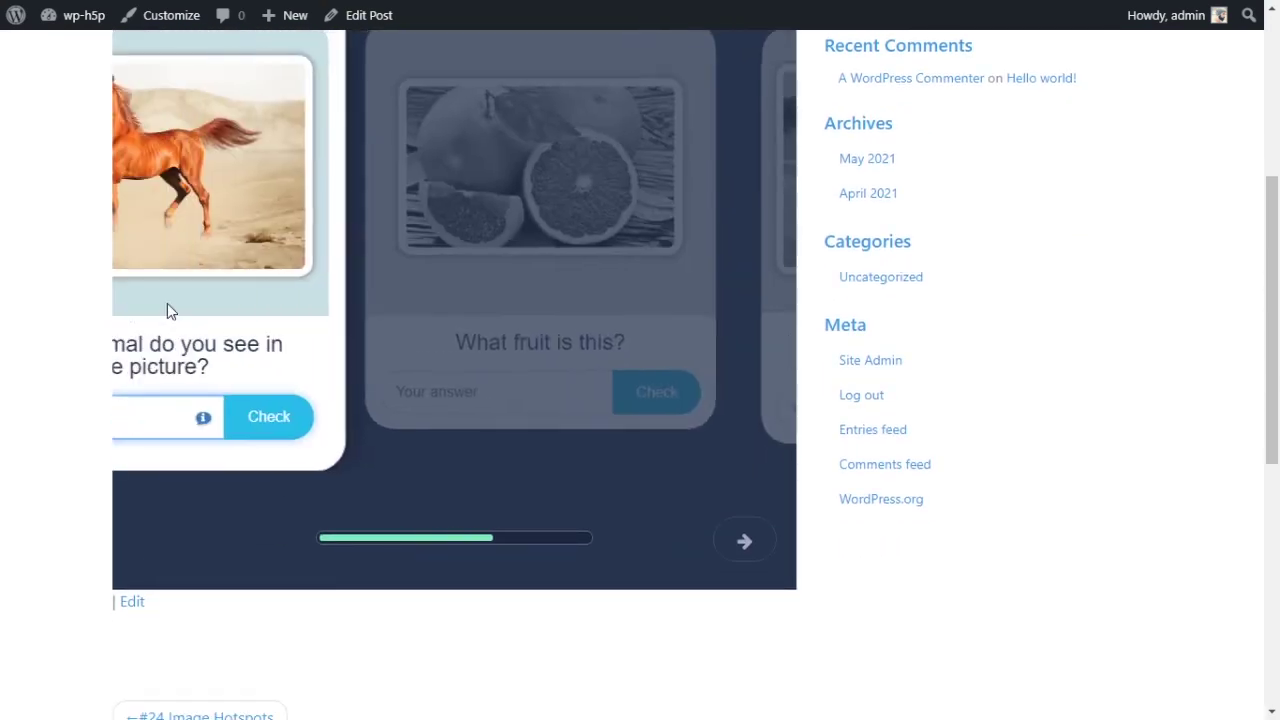
click(746, 543)
click(165, 540)
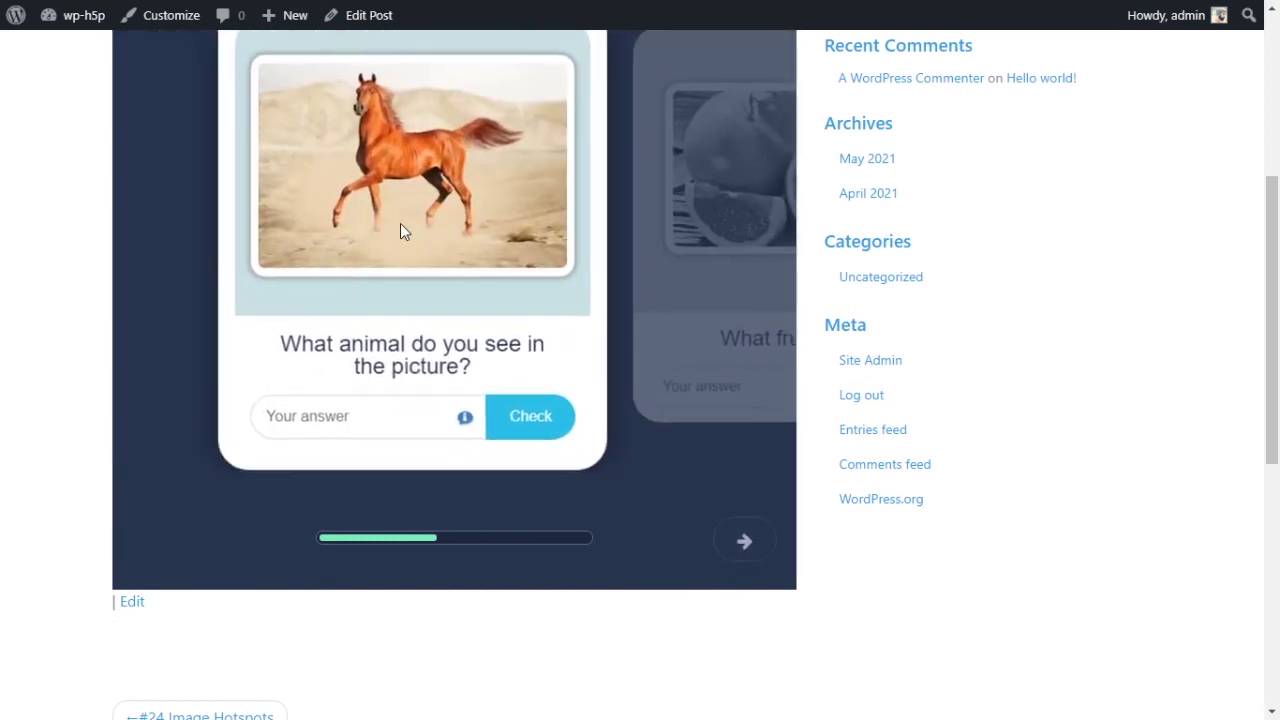
click(686, 168)
click(720, 176)
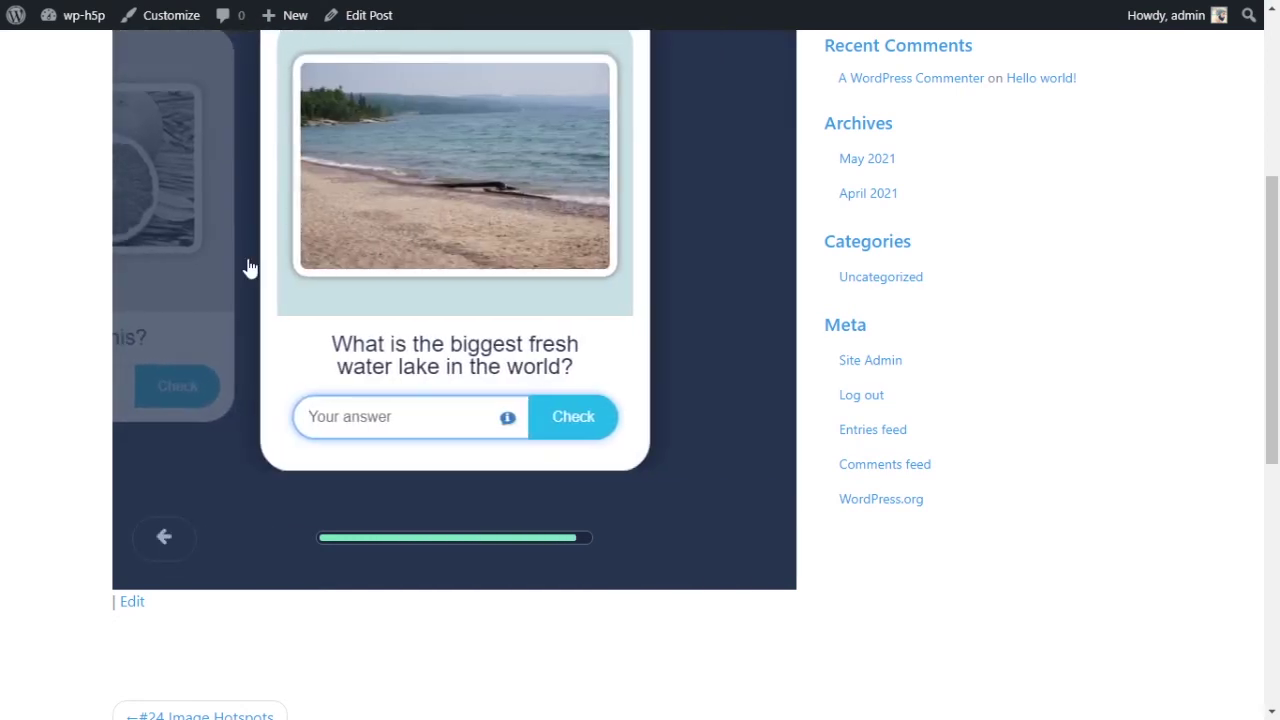
click(247, 275)
click(243, 263)
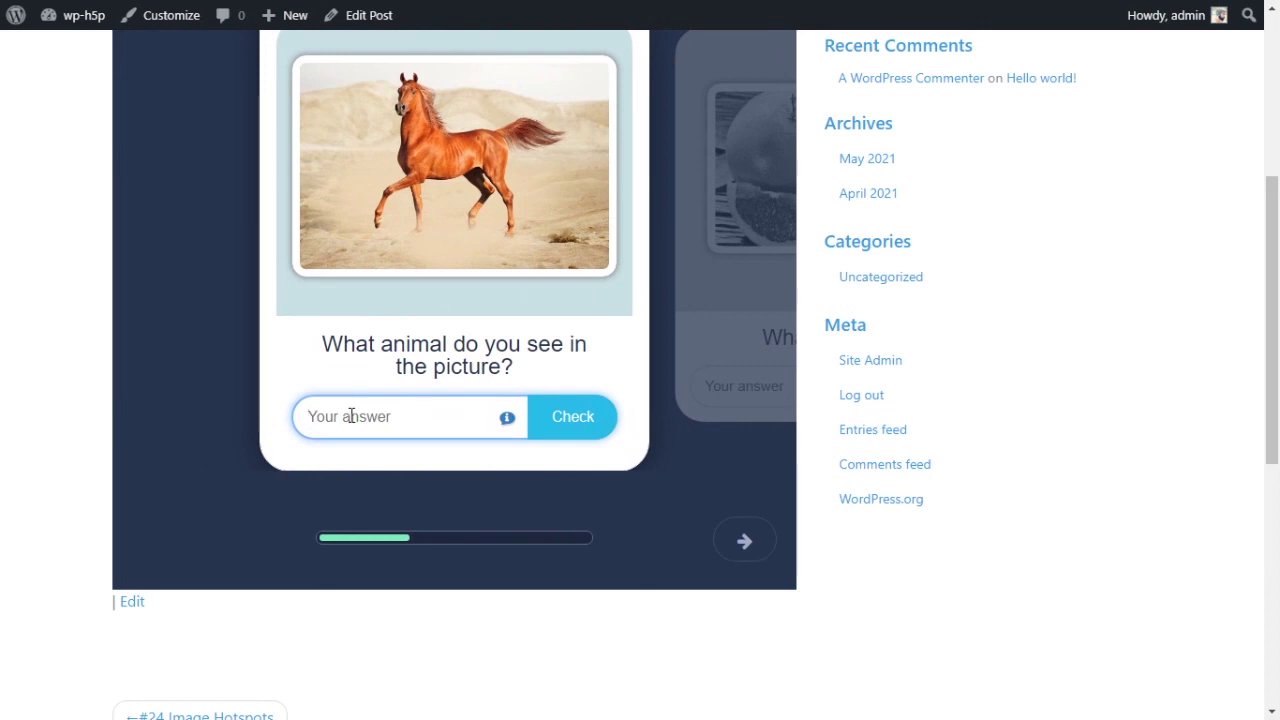
text(horse)
key(Return)
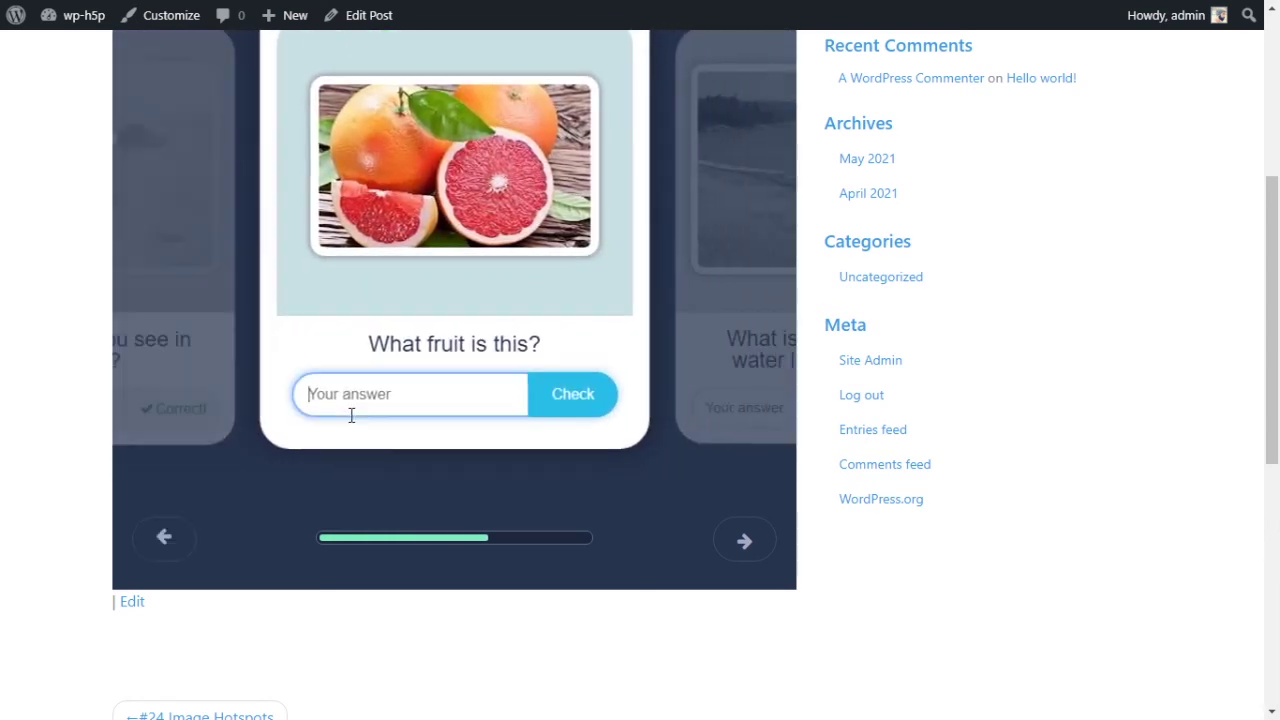
text(grape)
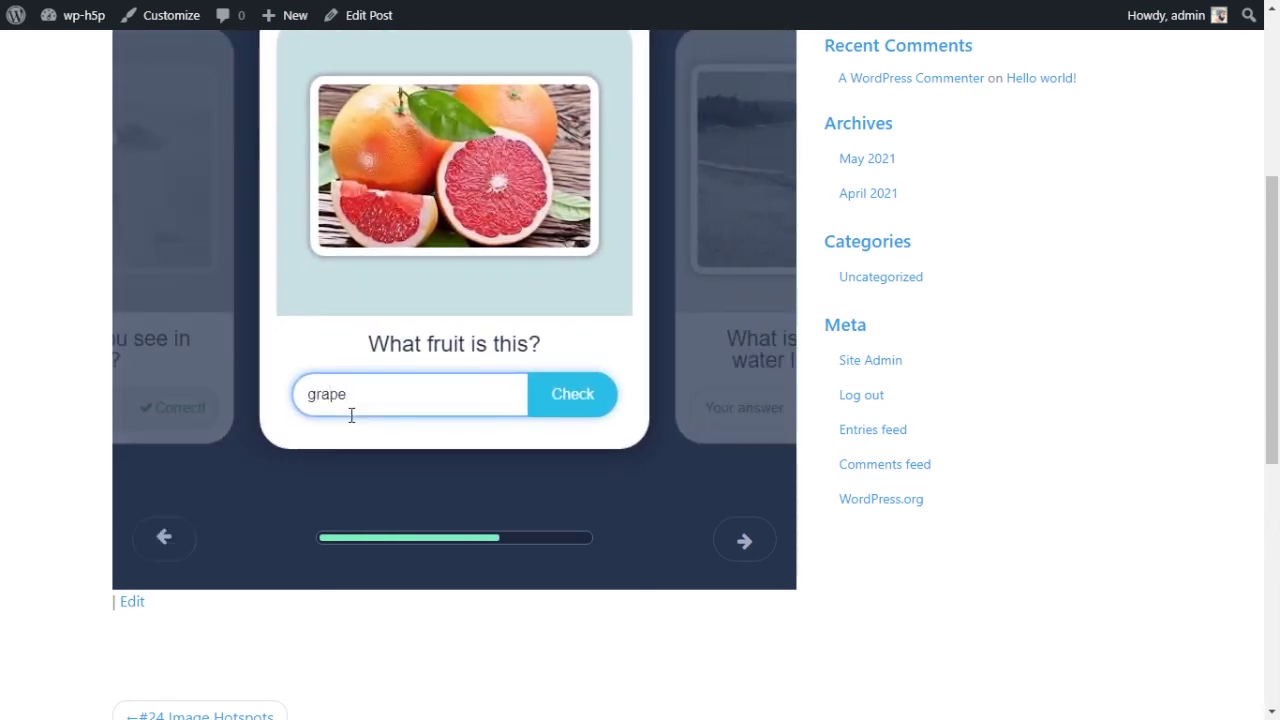
text(fruit)
key(Return)
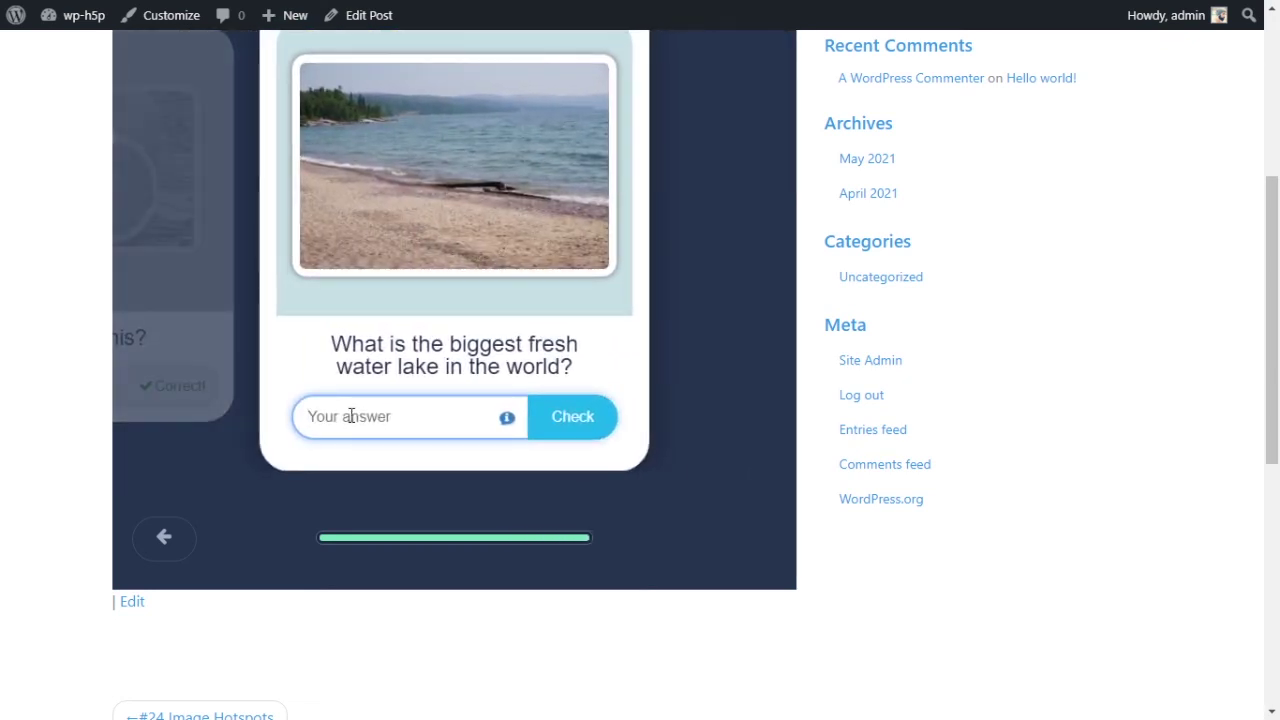
Answer the lake card with 'The Big Lake' and check it, revealing lake superior.
text(The)
text(Big Lake)
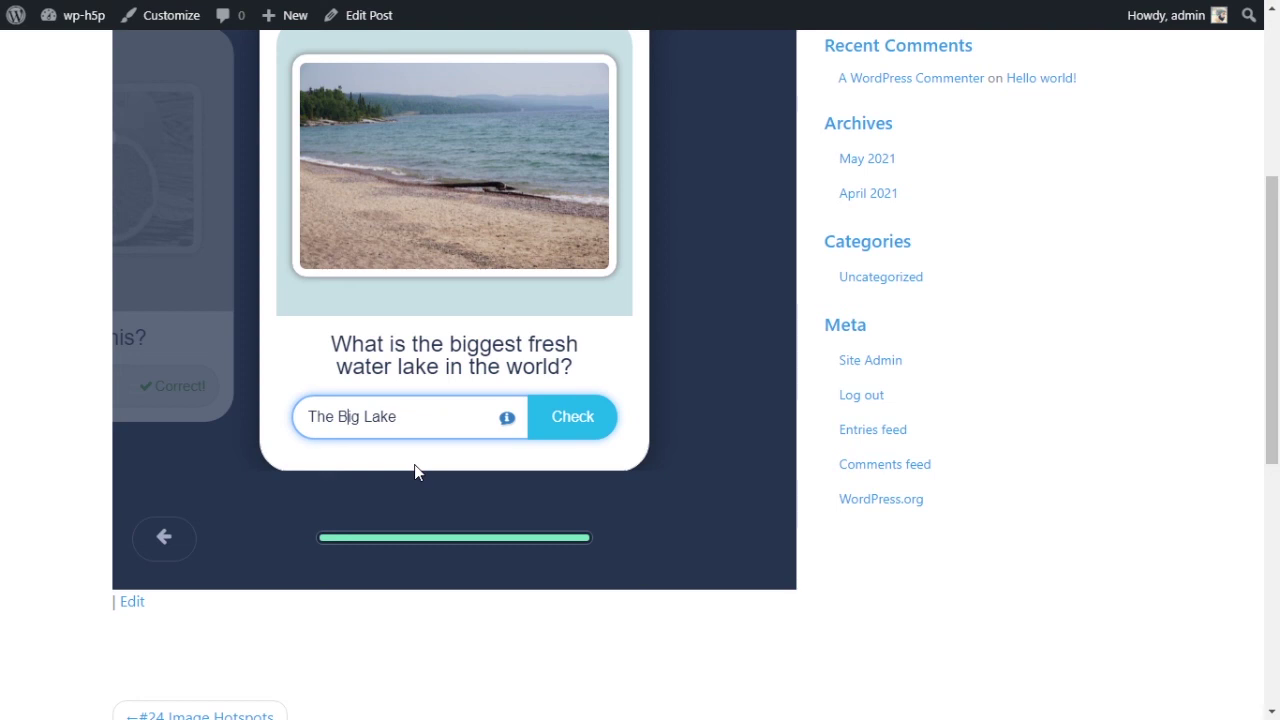
click(586, 418)
scroll(590, 390, up, 4)
scroll(510, 240, down, 4)
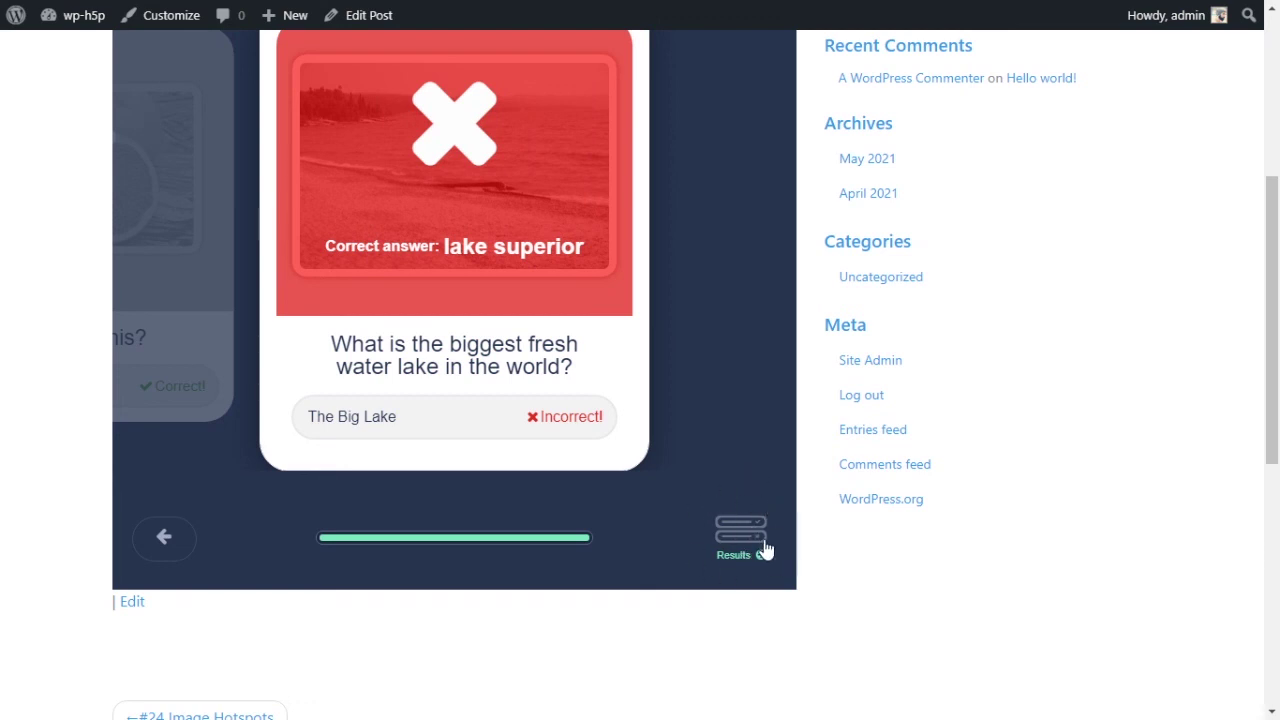
scroll(763, 525, up, 3)
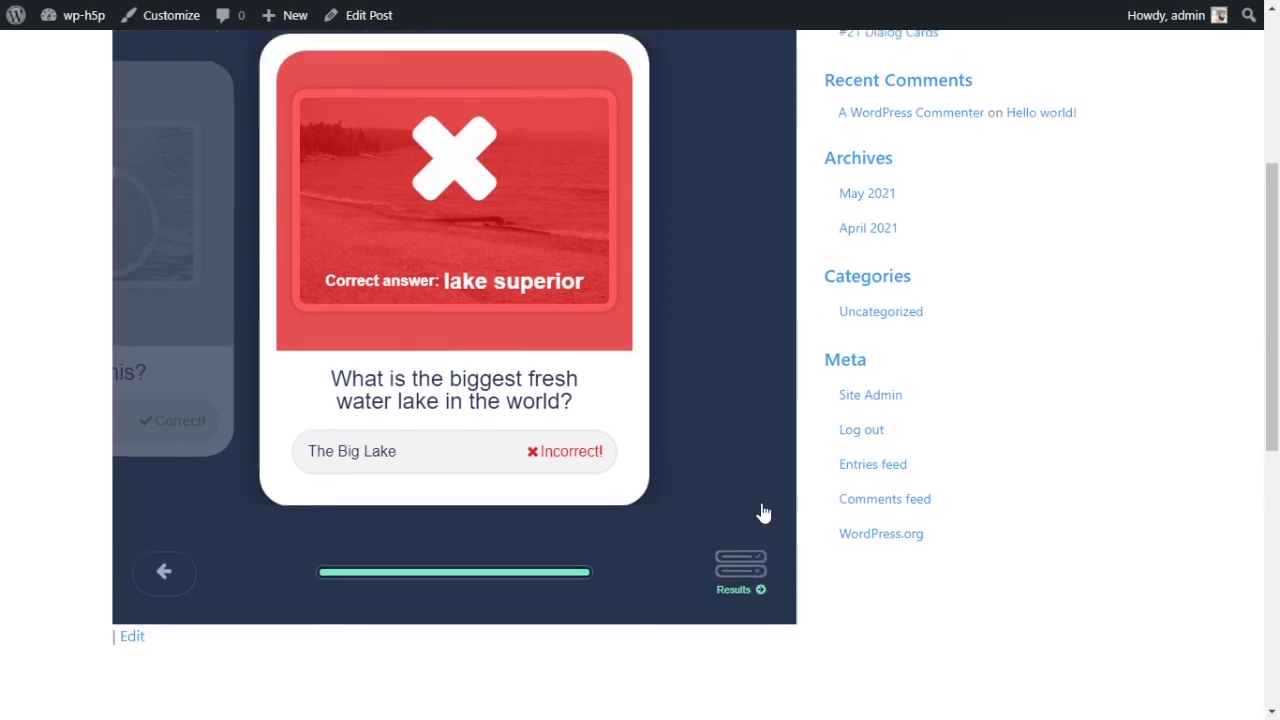
scroll(761, 508, down, 3)
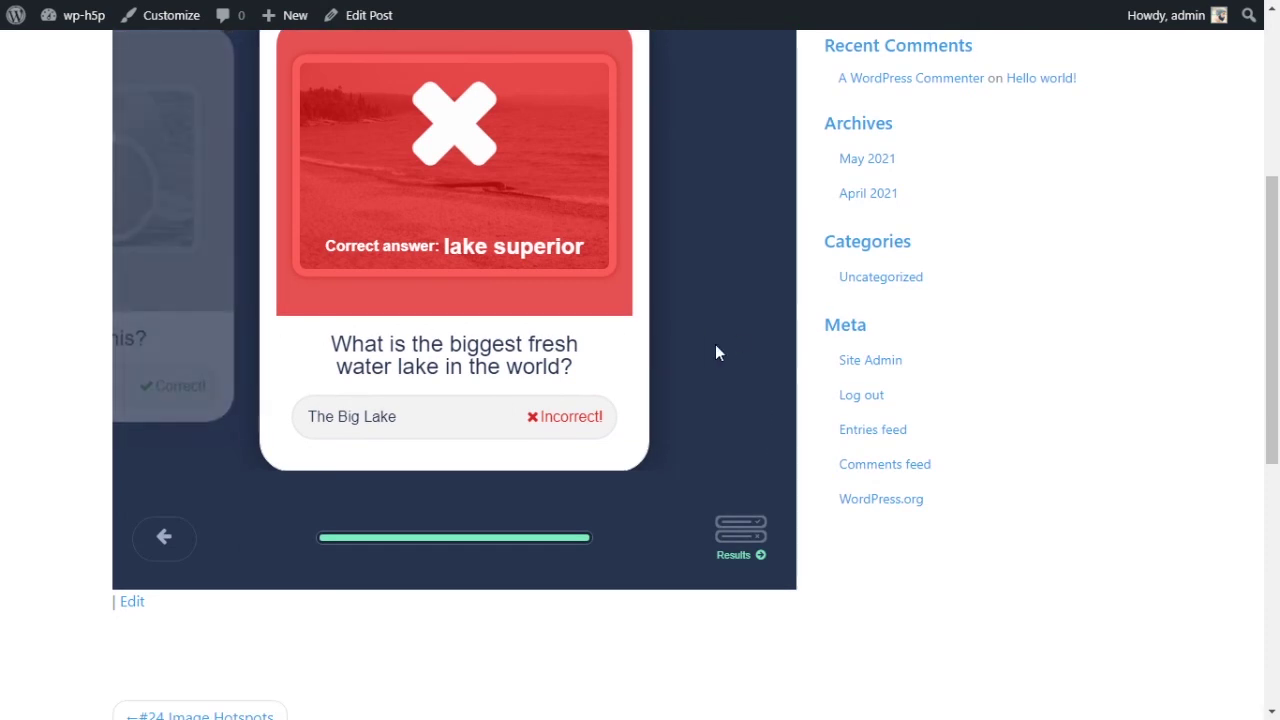
scroll(720, 357, up, 3)
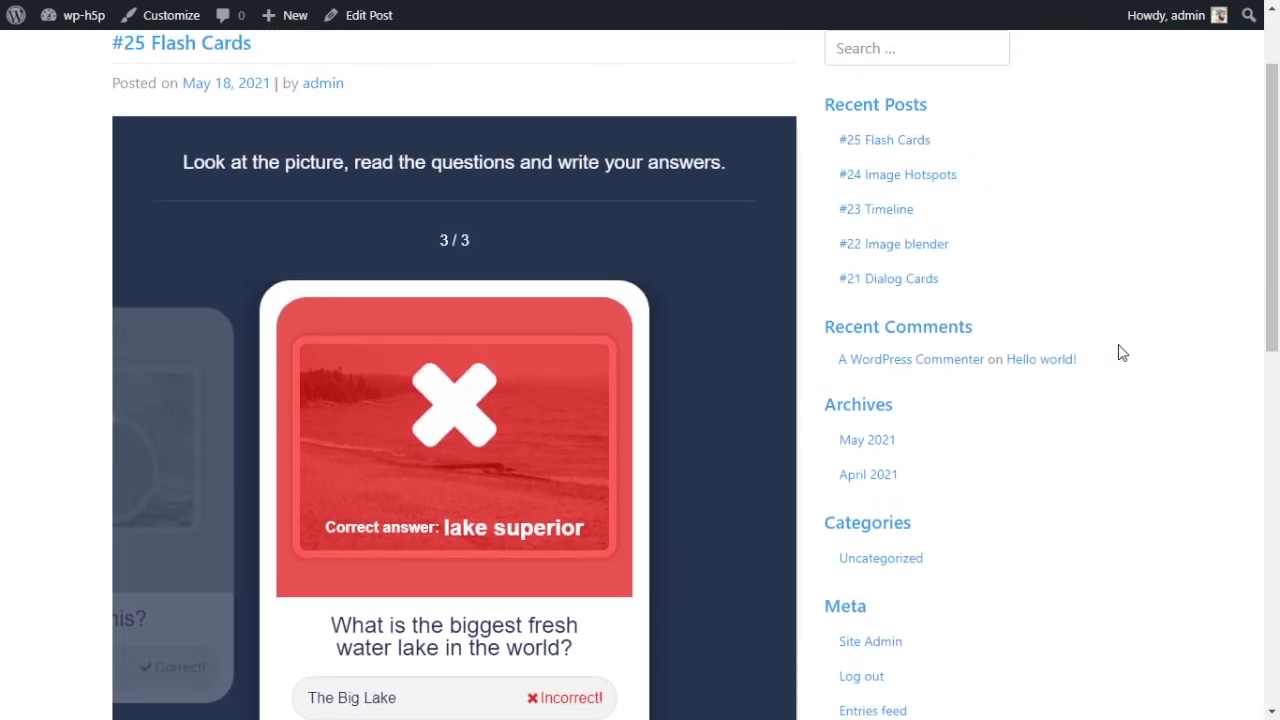
scroll(886, 406, down, 3)
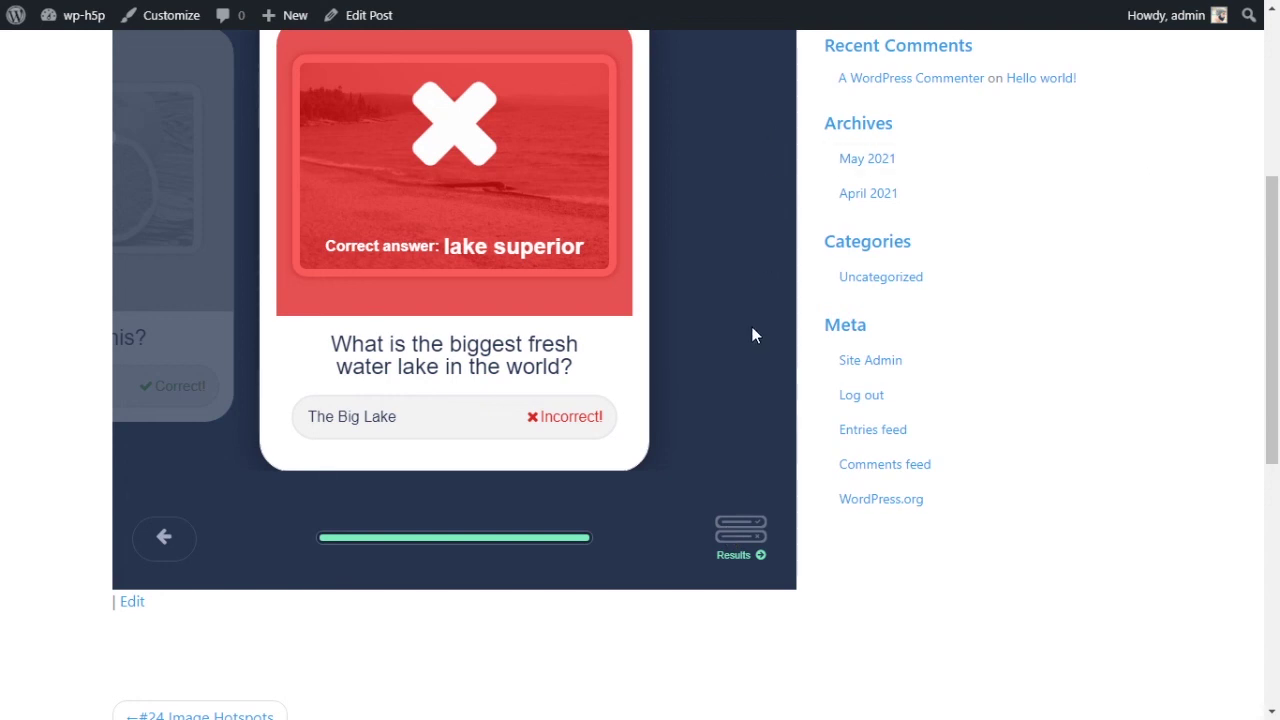
Open the results summary scoring 2 of 3 and scroll through the listed answers.
click(736, 541)
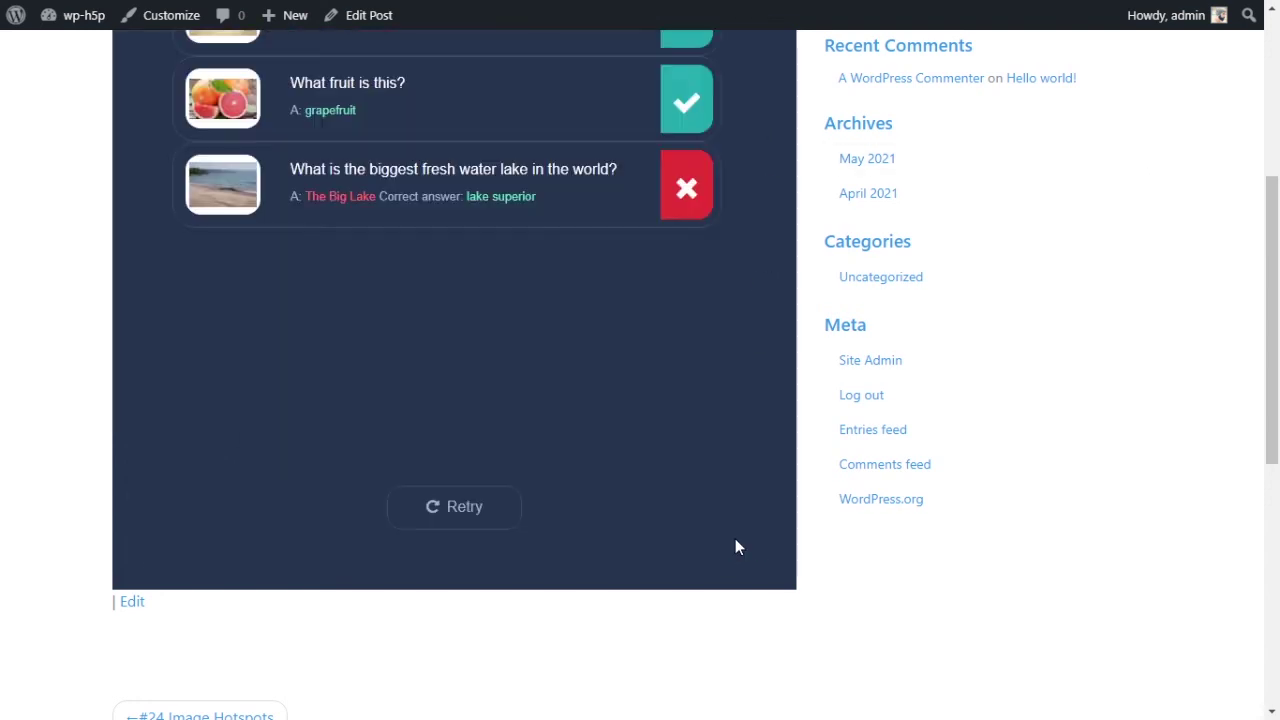
scroll(734, 469, up, 3)
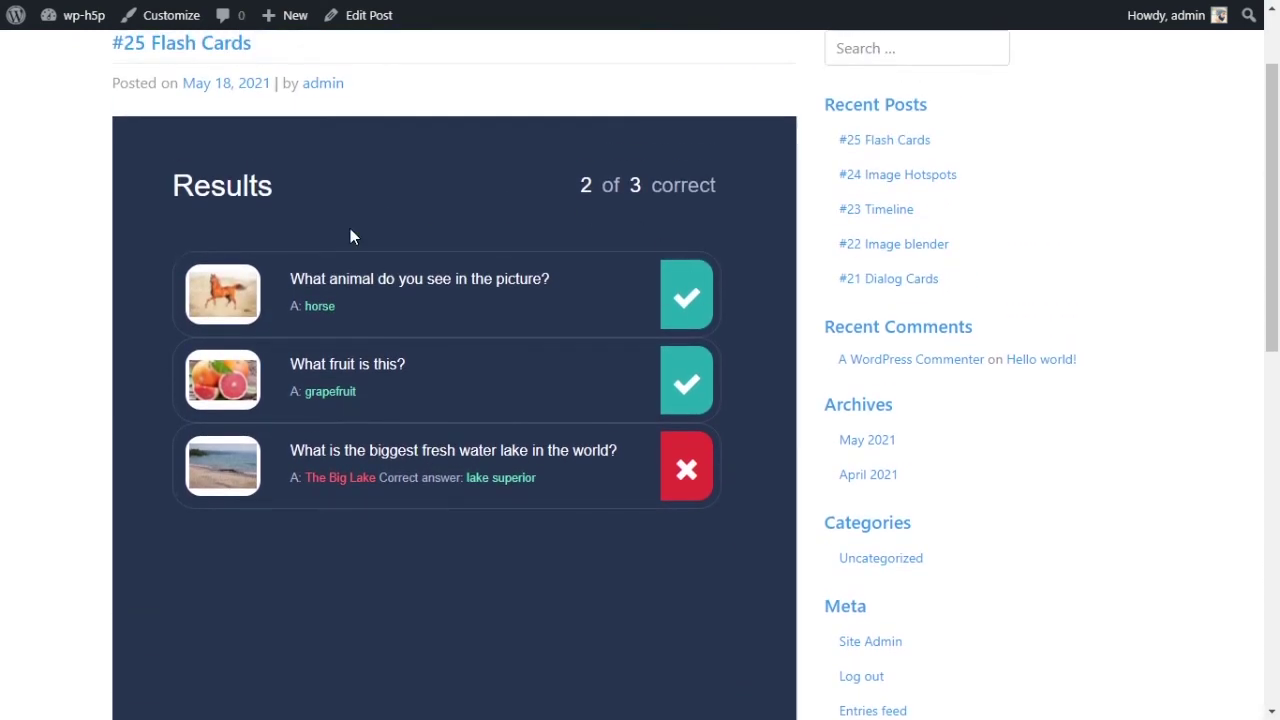
scroll(420, 443, down, 3)
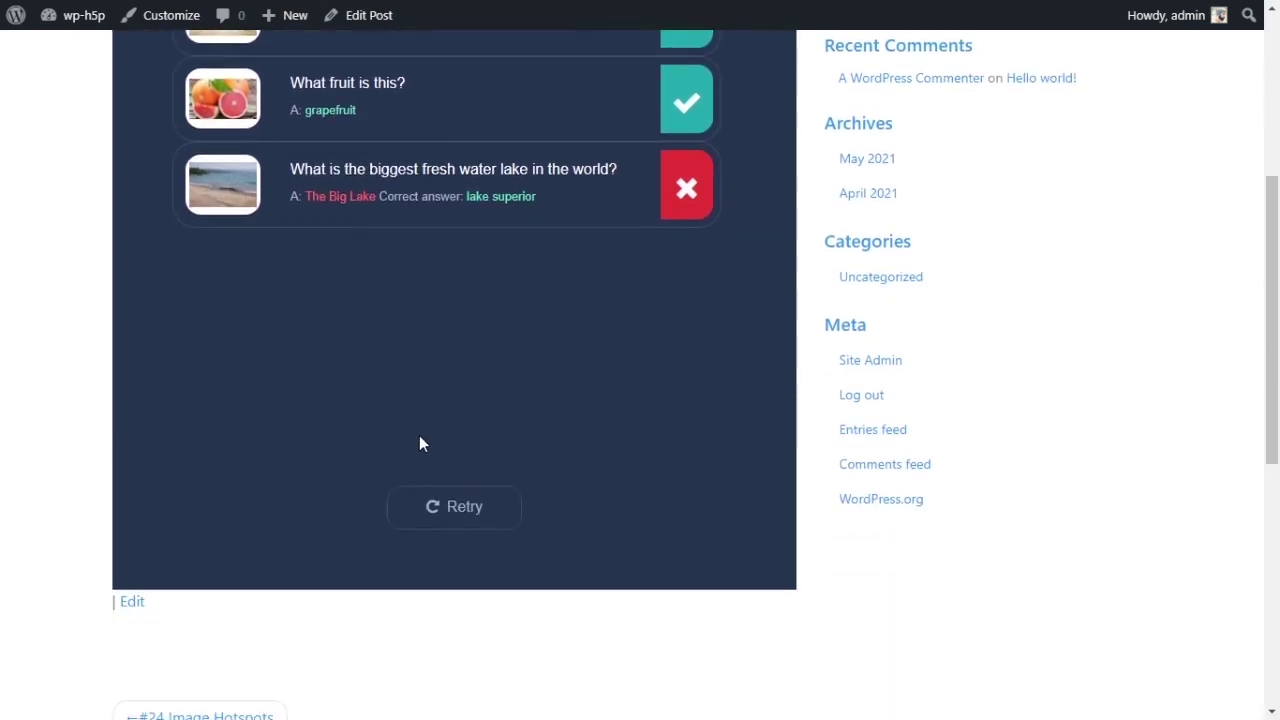
scroll(508, 507, up, 2)
scroll(508, 507, up, 2)
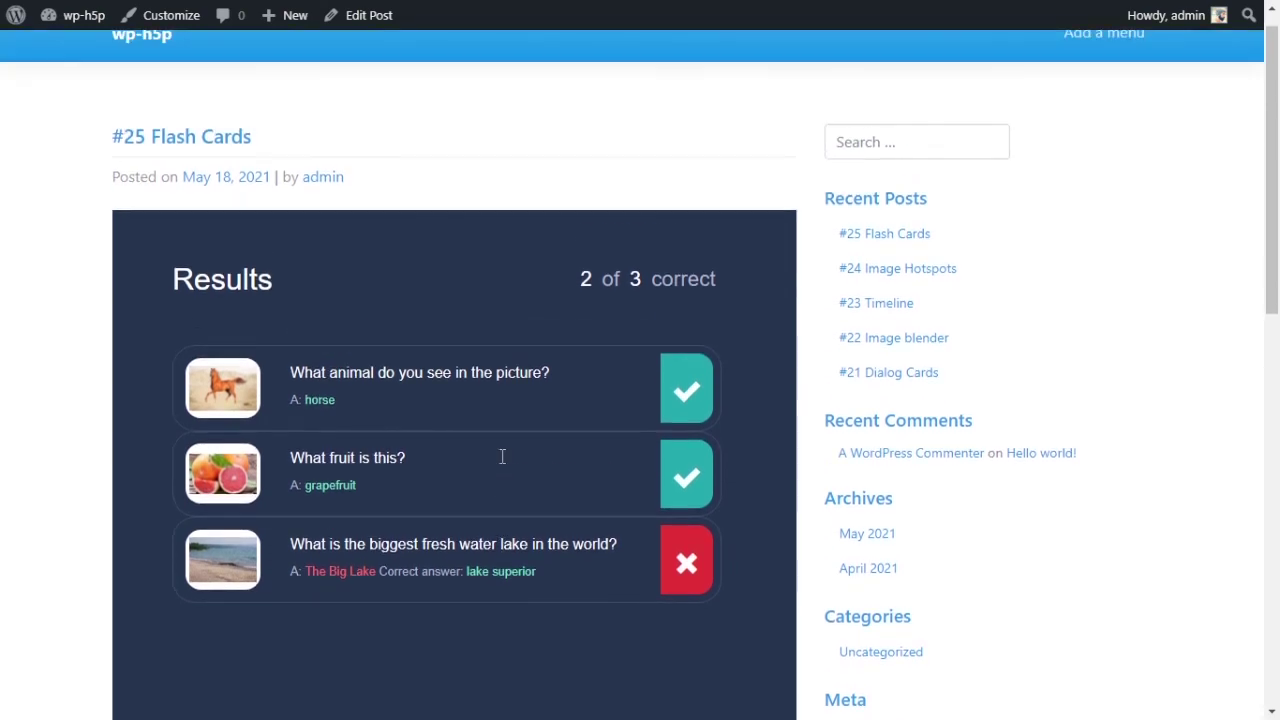
drag(582, 279, 688, 285)
click(688, 285)
scroll(554, 487, down, 2)
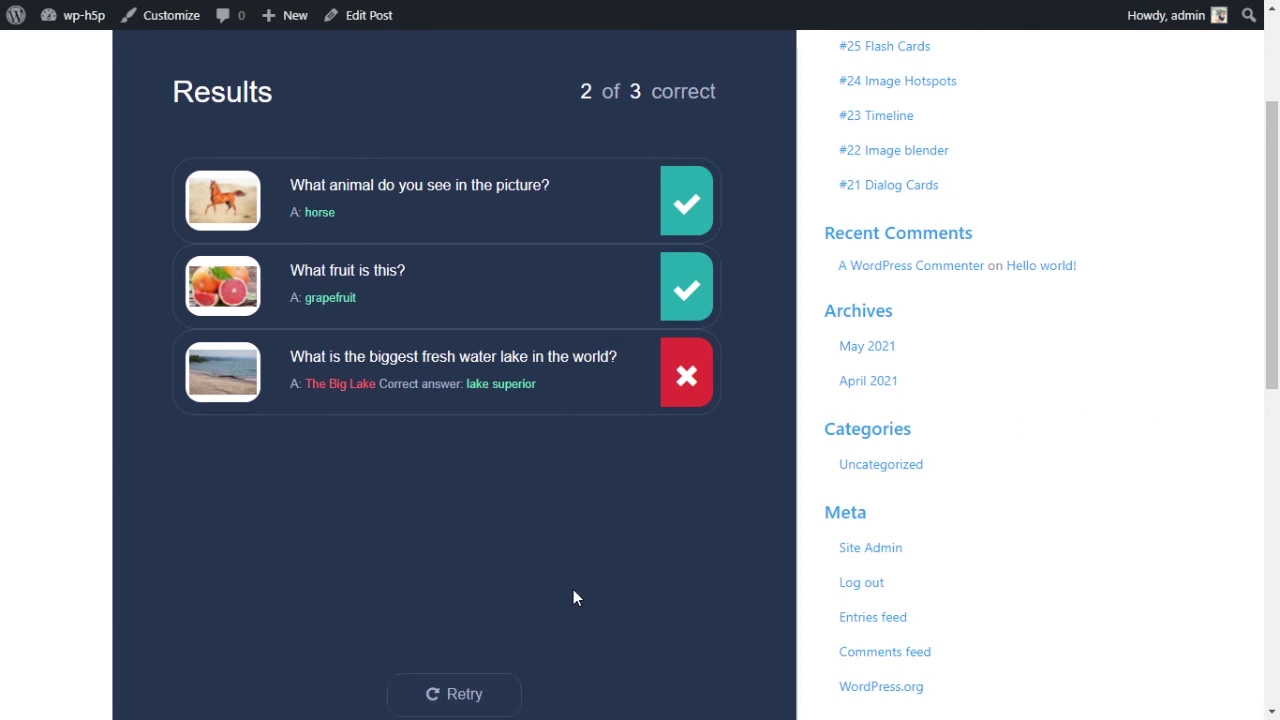
scroll(574, 594, down, 2)
scroll(577, 558, up, 1)
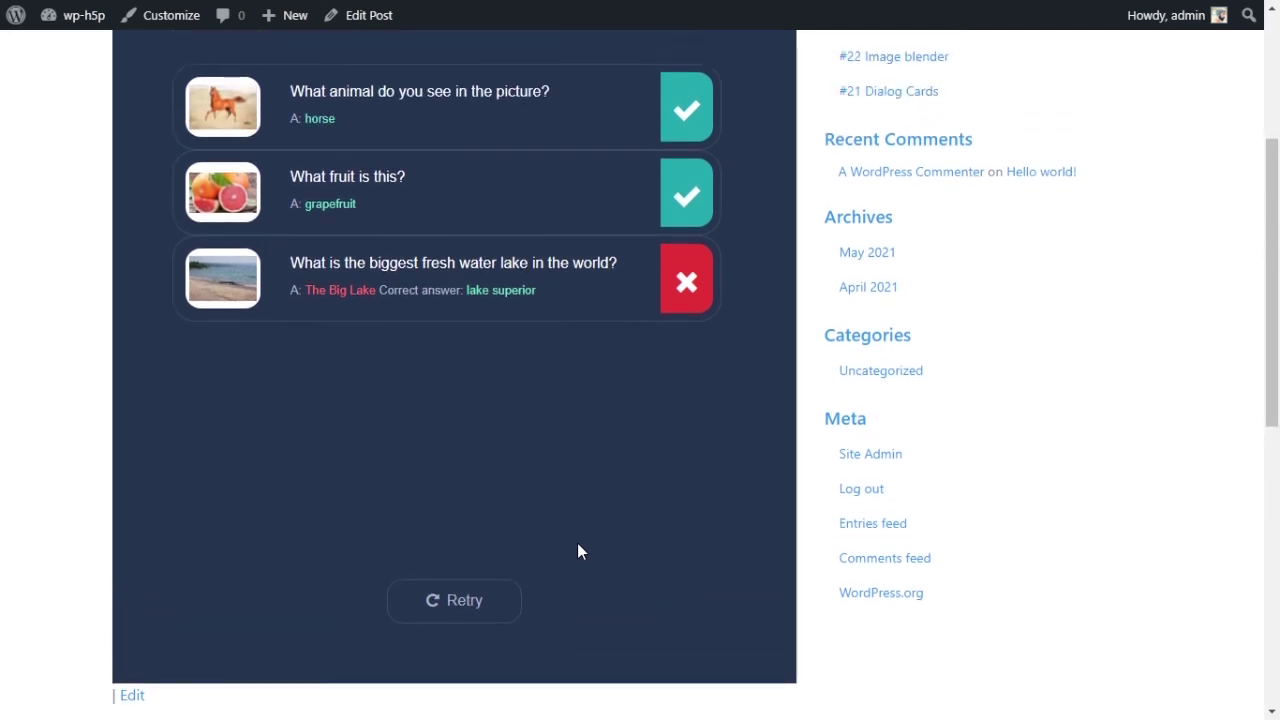
scroll(580, 528, up, 3)
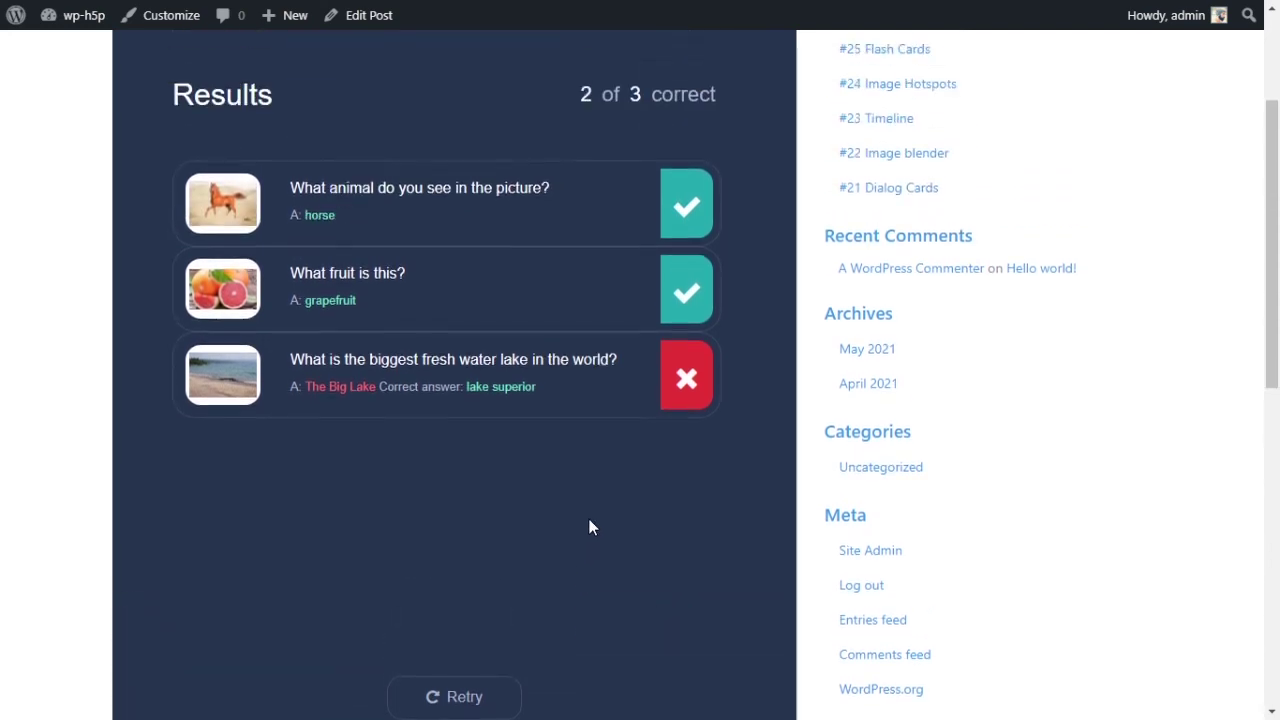
scroll(588, 526, down, 1)
scroll(589, 527, down, 1)
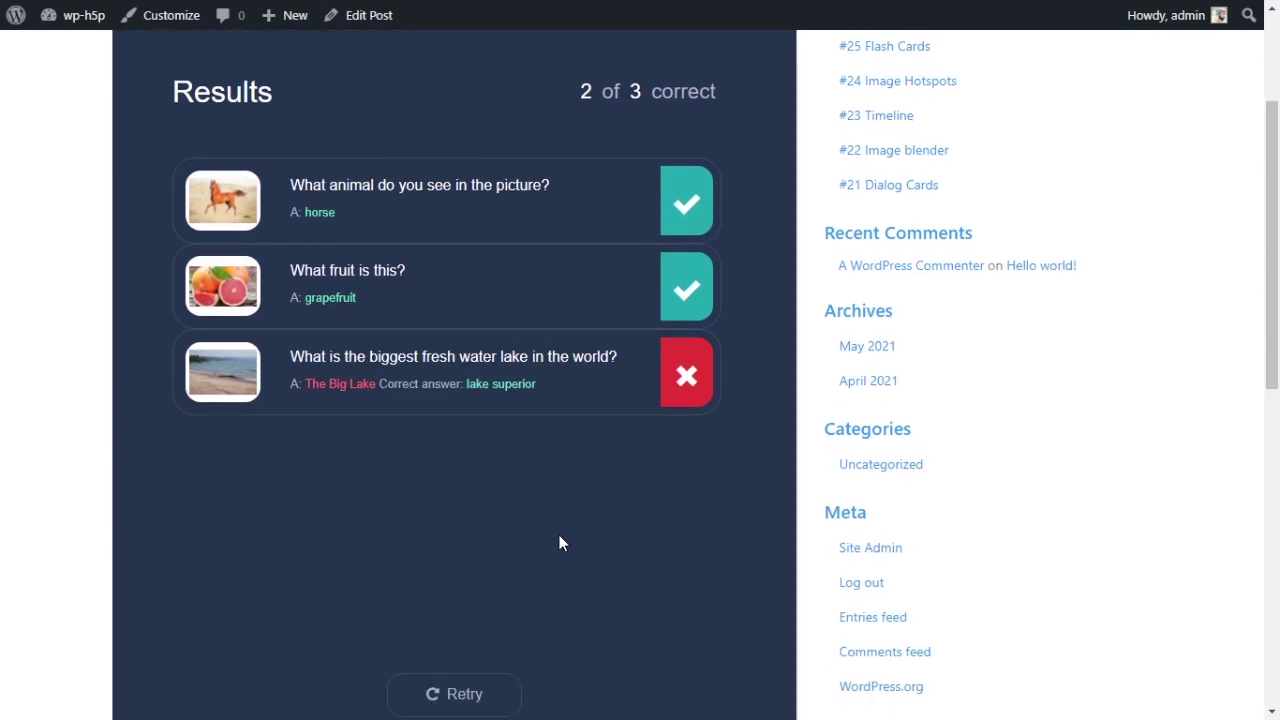
scroll(635, 508, up, 2)
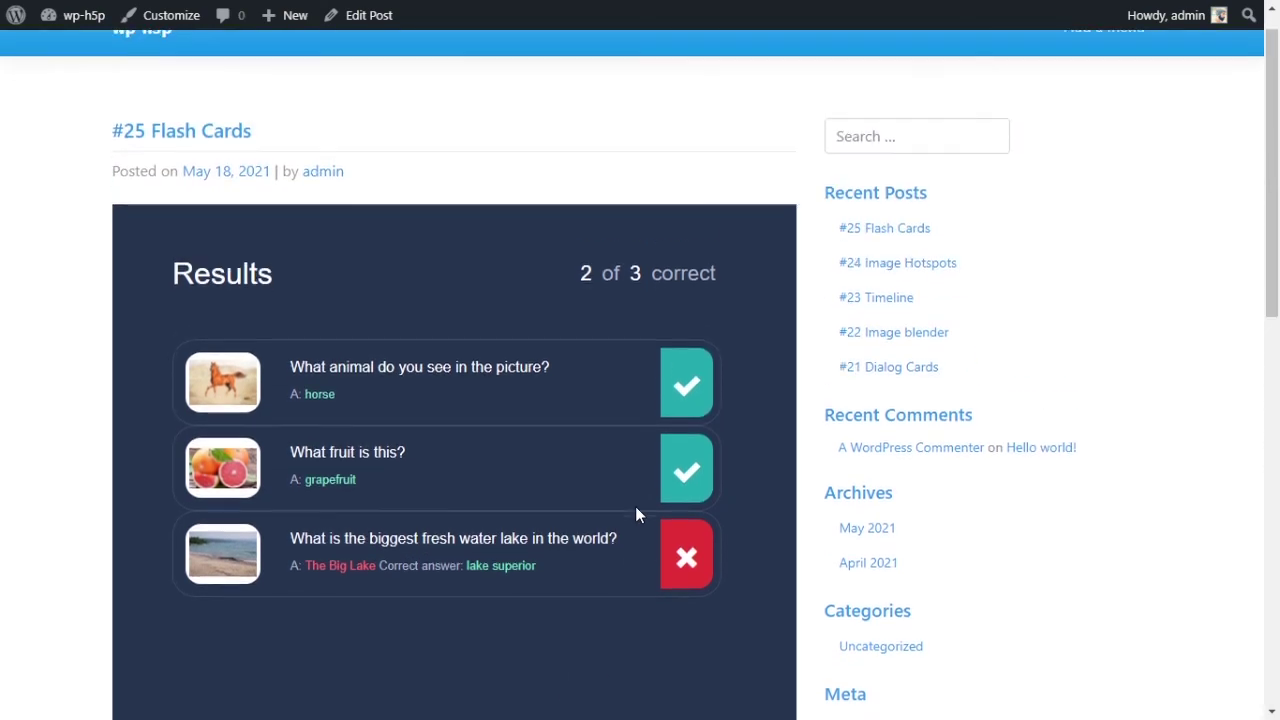
scroll(635, 508, down, 2)
scroll(637, 514, down, 1)
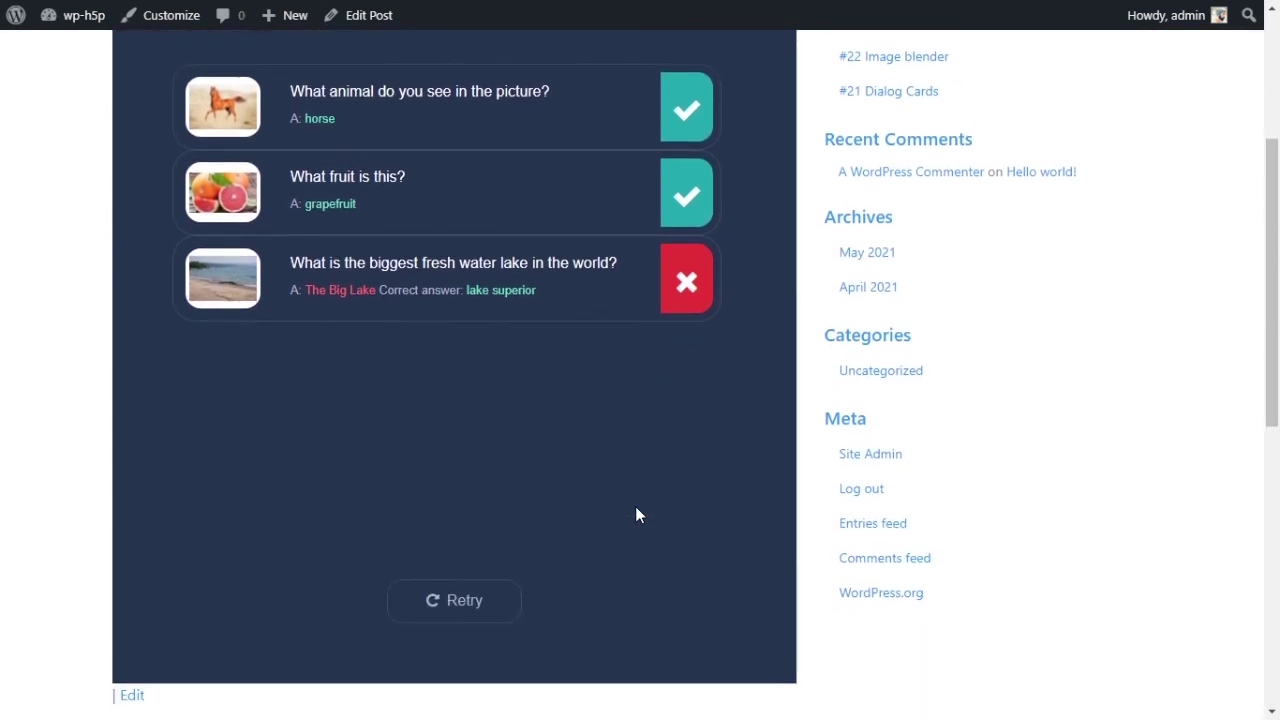
scroll(637, 515, up, 3)
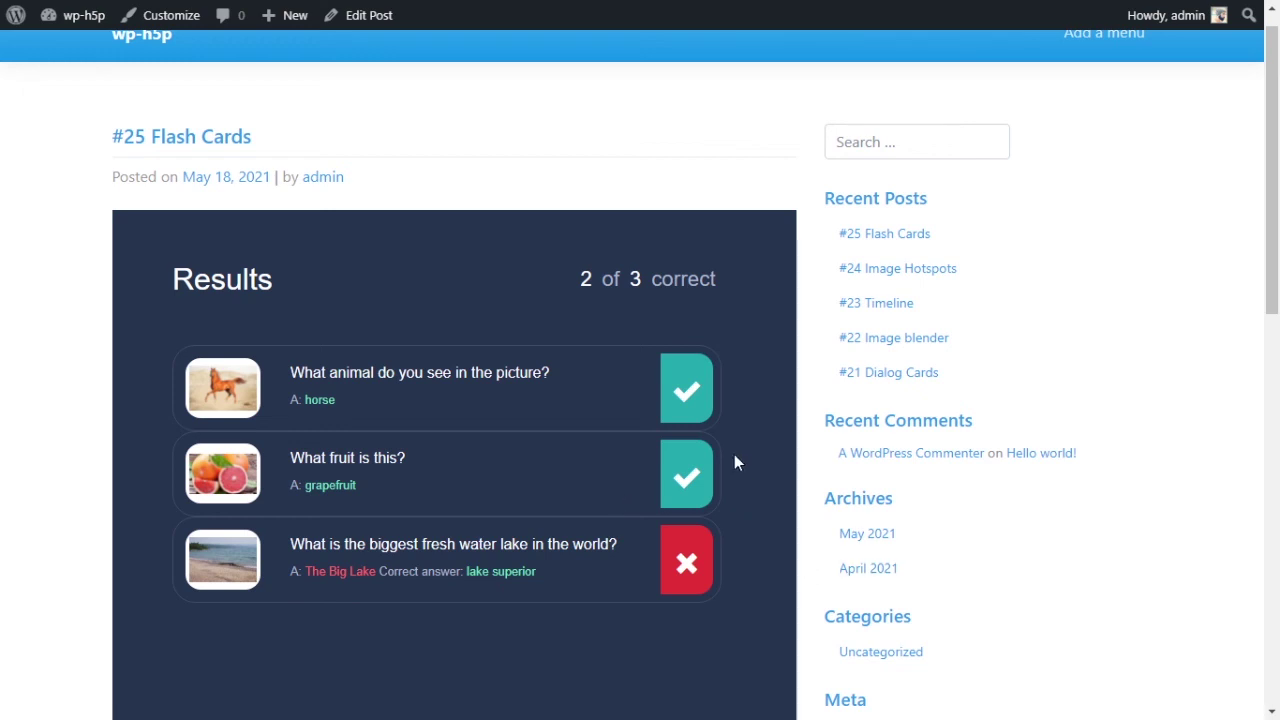
scroll(730, 470, down, 2)
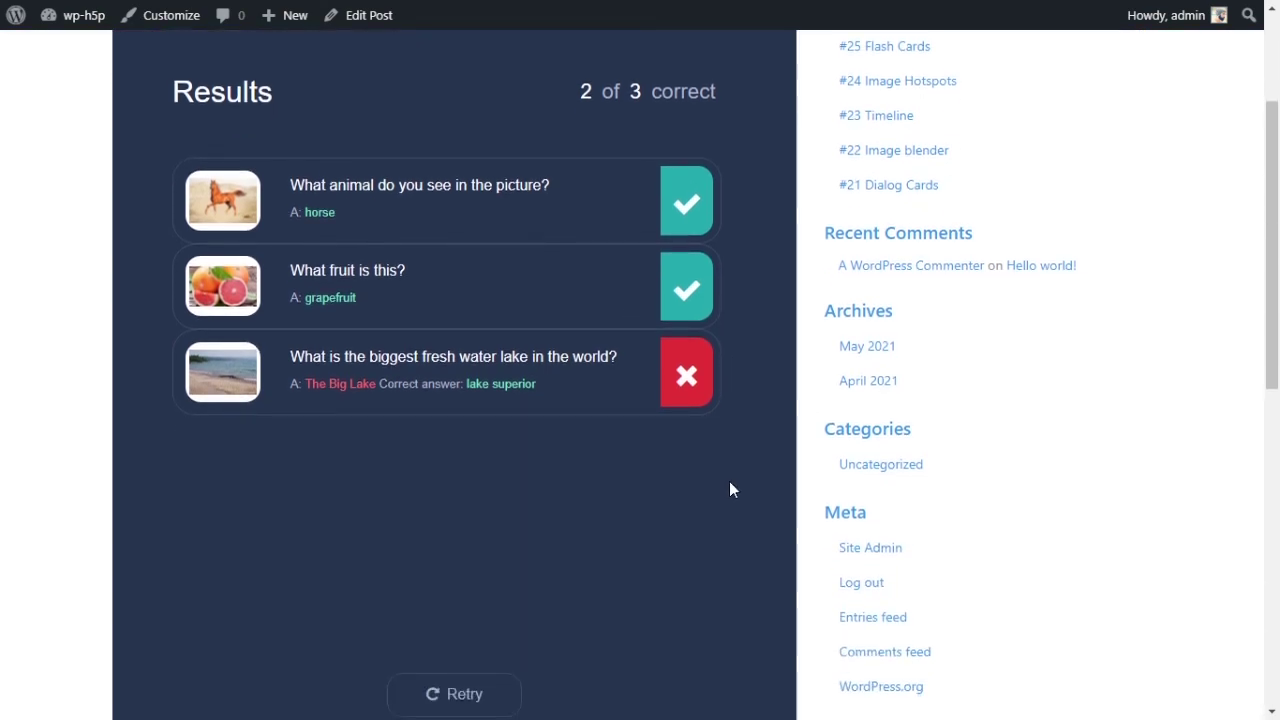
scroll(729, 481, up, 2)
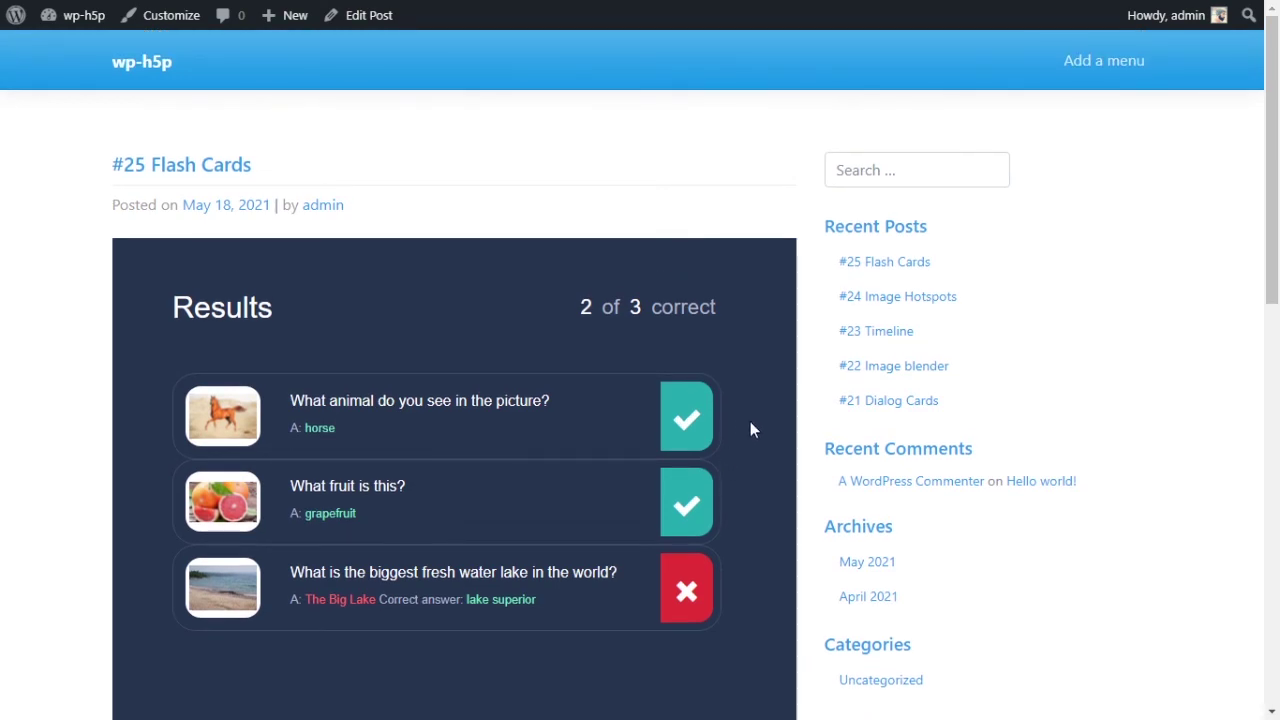